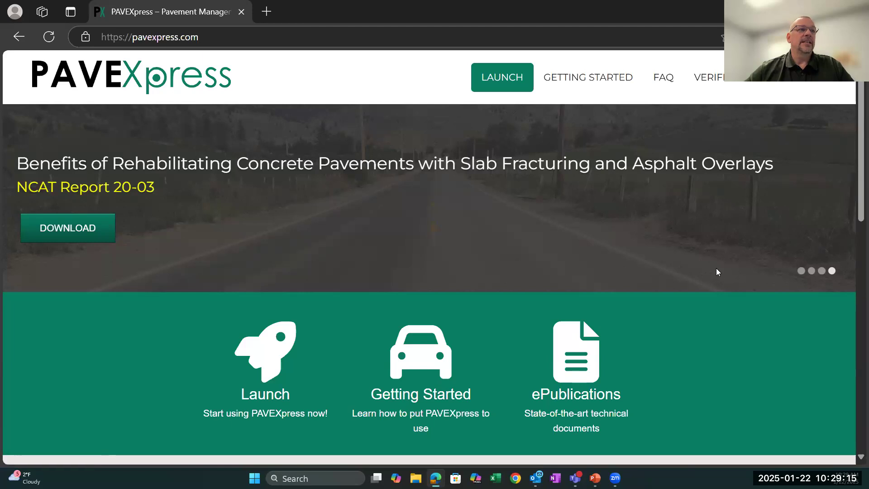
- Look over the PAVEXpress home page and open the PAVEInstruct learning site from its PAVEInstruct section
scroll(716, 268, "down", 7)
scroll(716, 268, "up", 7)
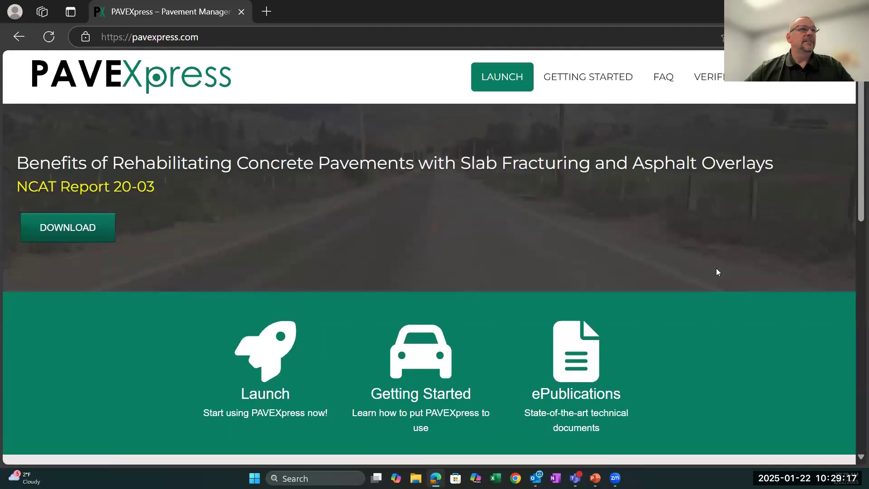
scroll(716, 272, "down", 7)
scroll(716, 272, "up", 1)
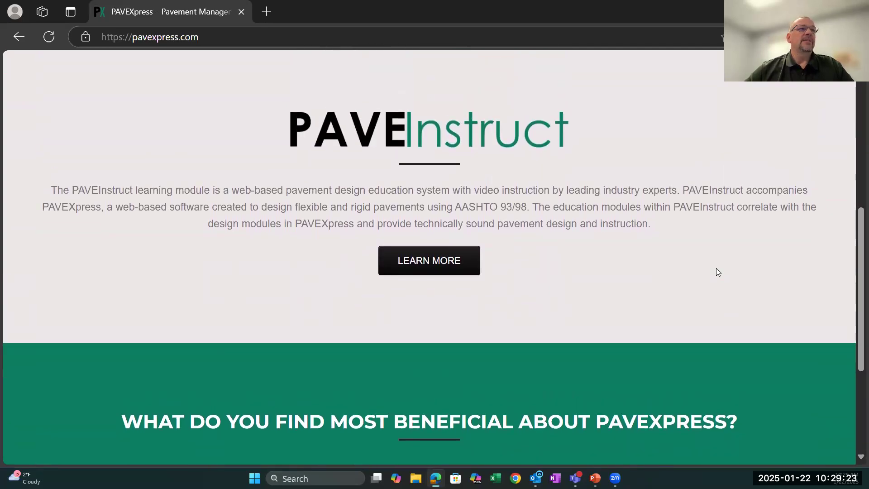
left_click(416, 261)
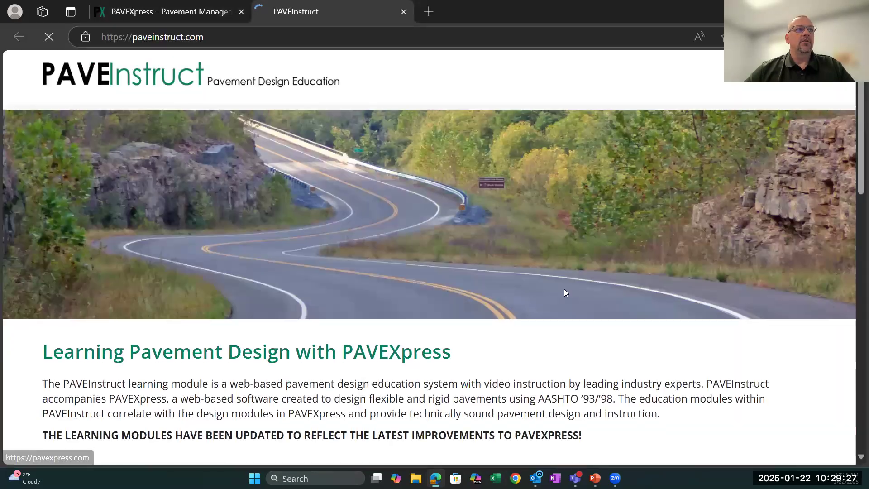
- Review the PAVEInstruct page, including its sample session and related pavement studies, and enter the Learning Center
scroll(478, 292, "down", 10)
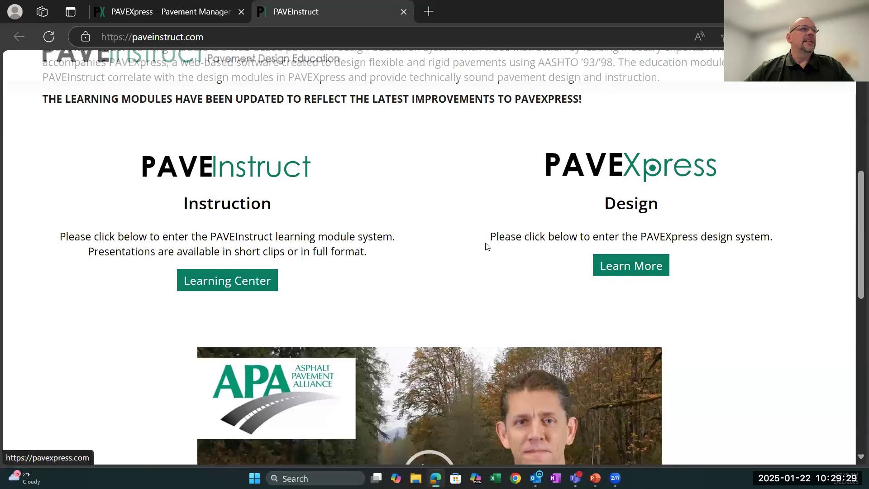
scroll(487, 246, "down", 9)
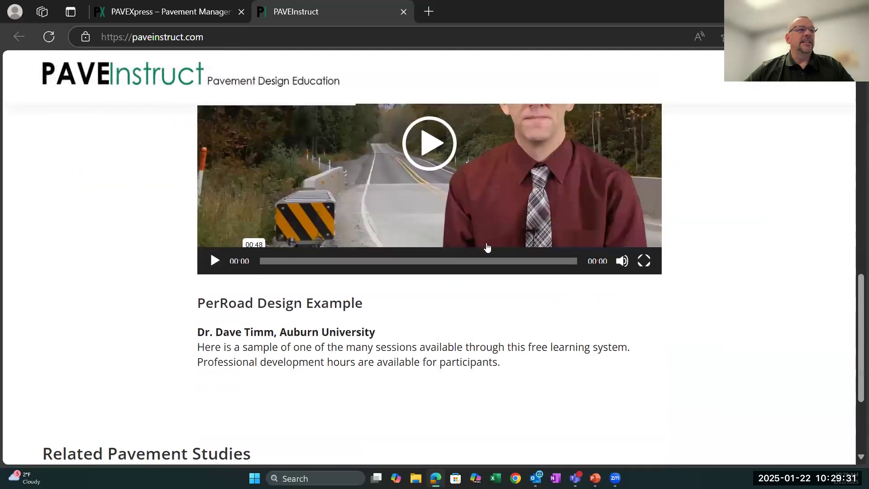
scroll(487, 247, "down", 2)
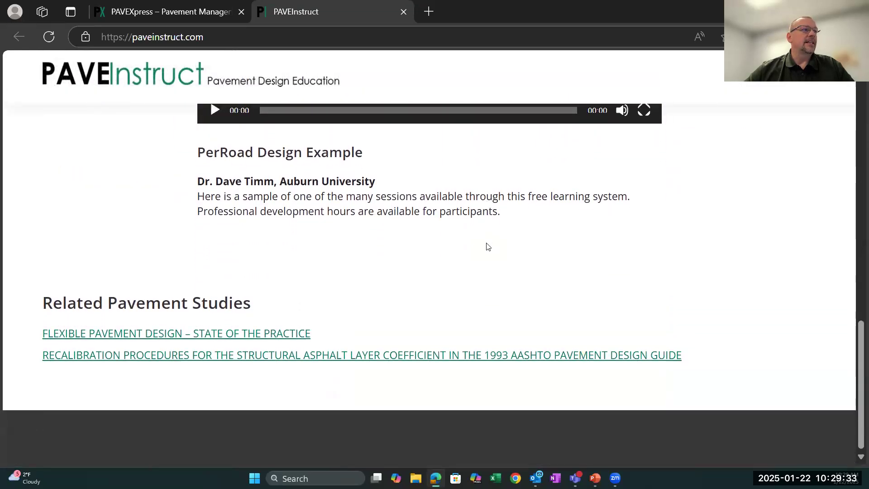
scroll(488, 247, "up", 8)
scroll(488, 255, "up", 5)
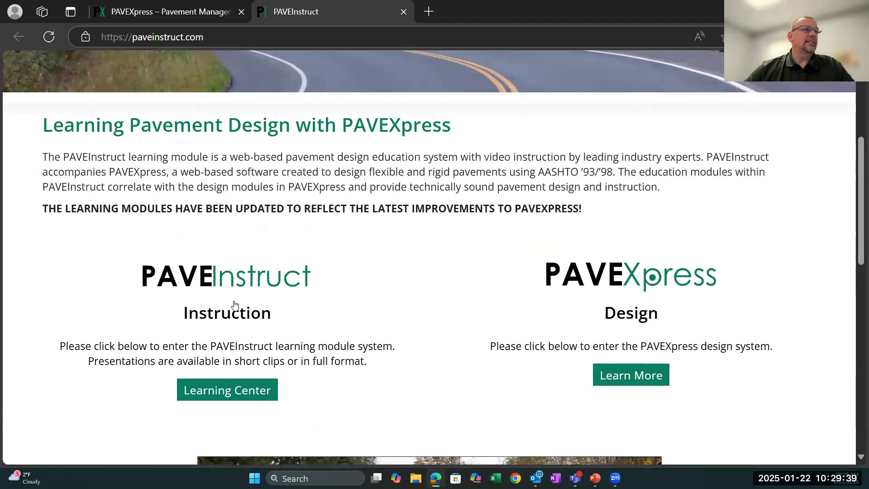
left_click(219, 390)
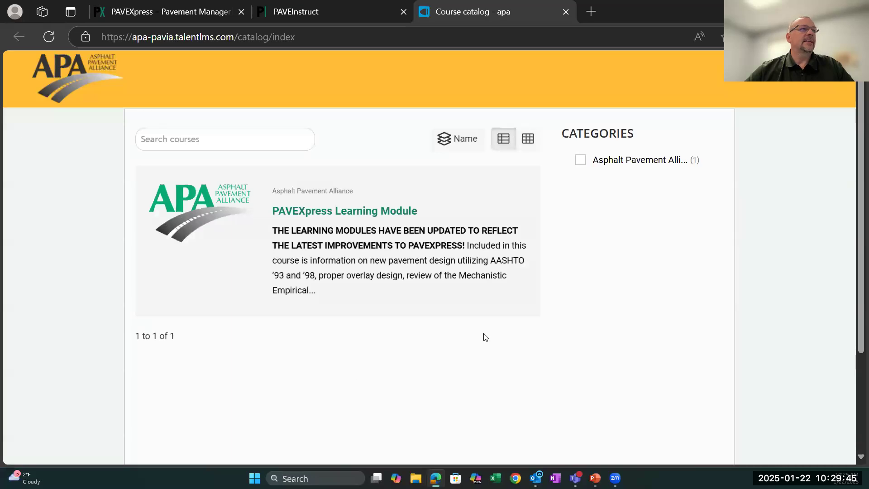
- Open the PAVEXpress Learning Module course and review its module contents and completion rules
scroll(483, 336, "down", 3)
scroll(484, 336, "up", 3)
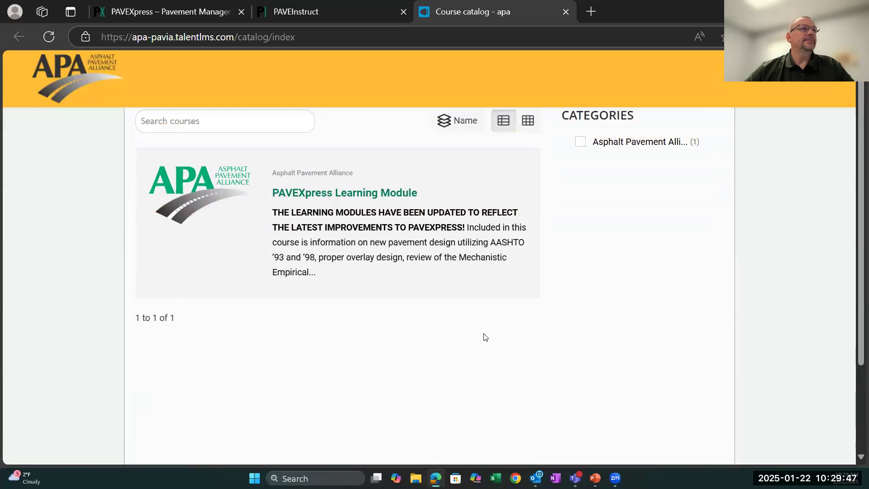
left_click(337, 212)
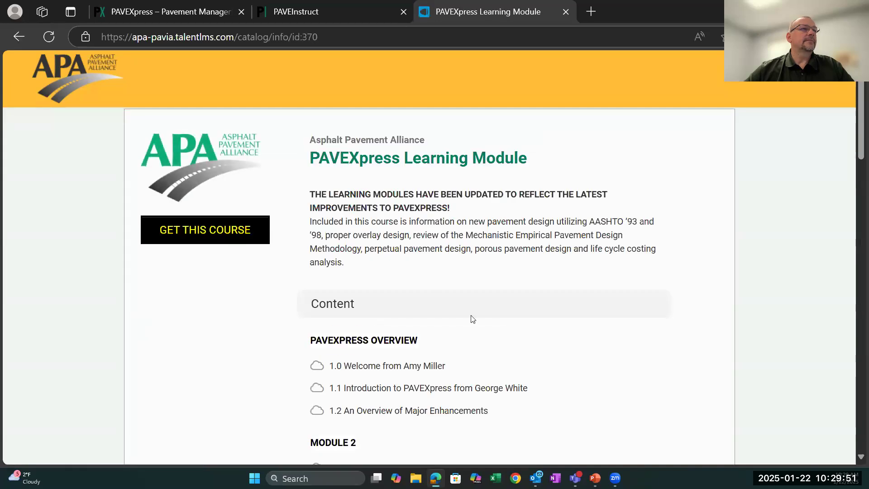
scroll(504, 339, "down", 20)
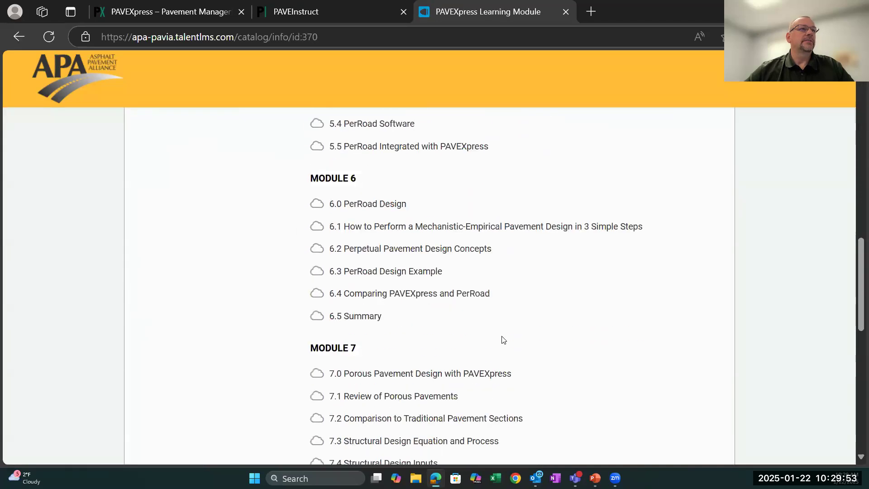
scroll(503, 337, "down", 5)
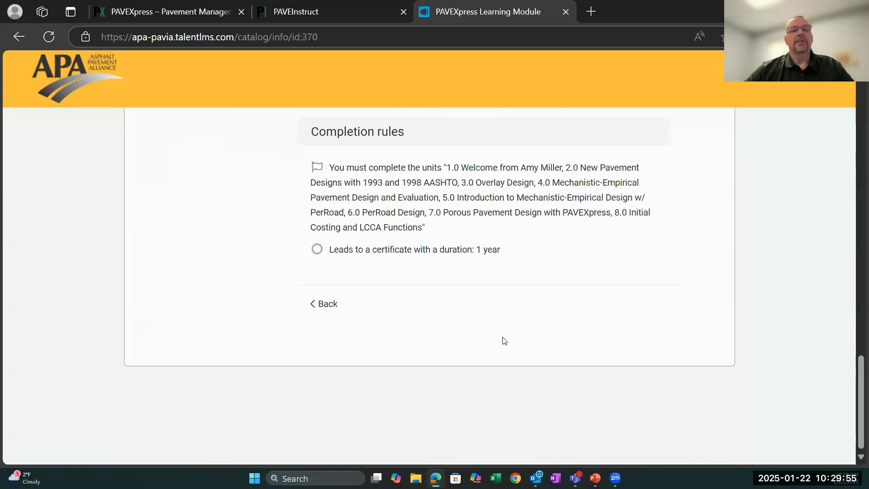
scroll(505, 340, "up", 20)
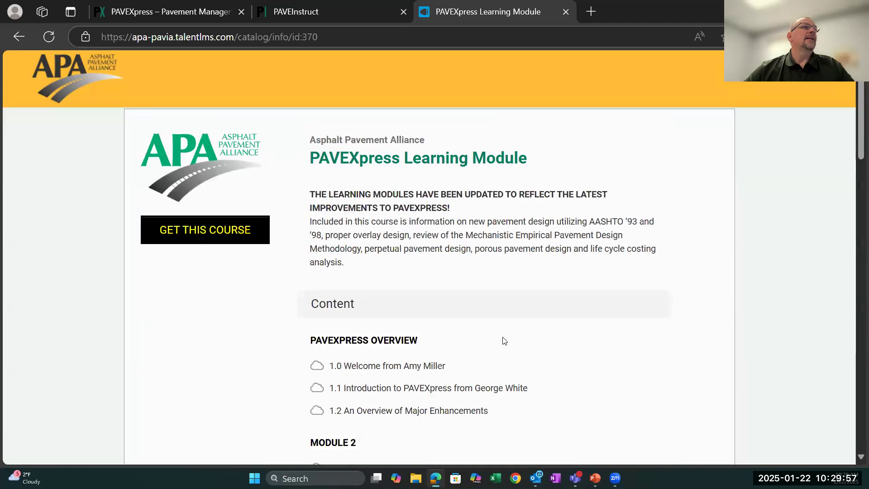
- Return to the PAVEXpress home page and launch the PAVEXpress design application
left_click(135, 12)
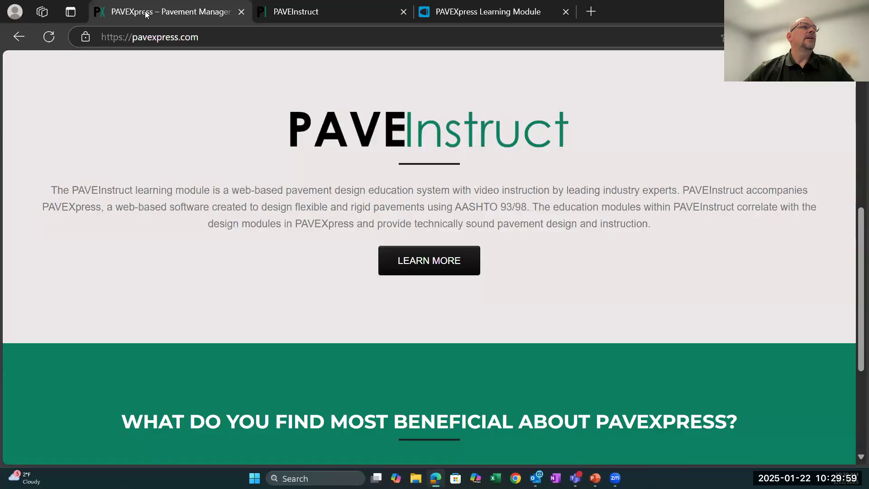
scroll(353, 326, "down", 4)
scroll(353, 326, "up", 10)
scroll(353, 326, "up", 3)
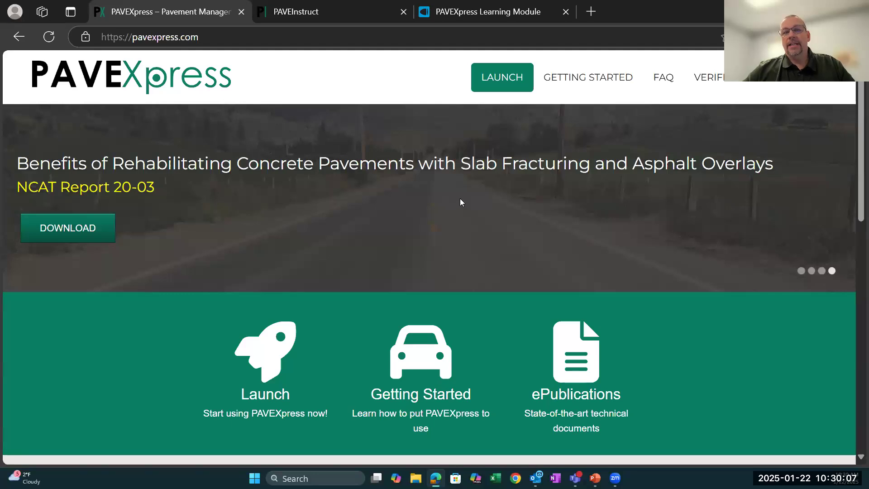
left_click(273, 353)
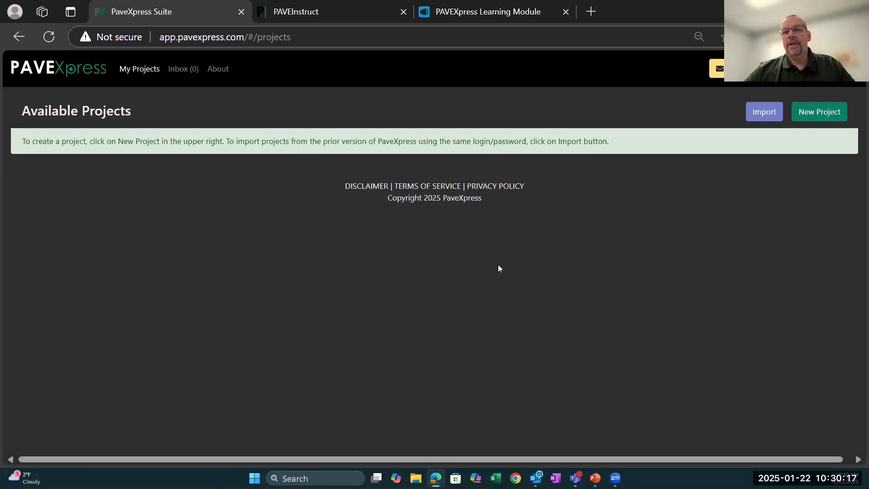
- Display the saved projects and open the Training - Asphalt Design project
left_click(148, 70)
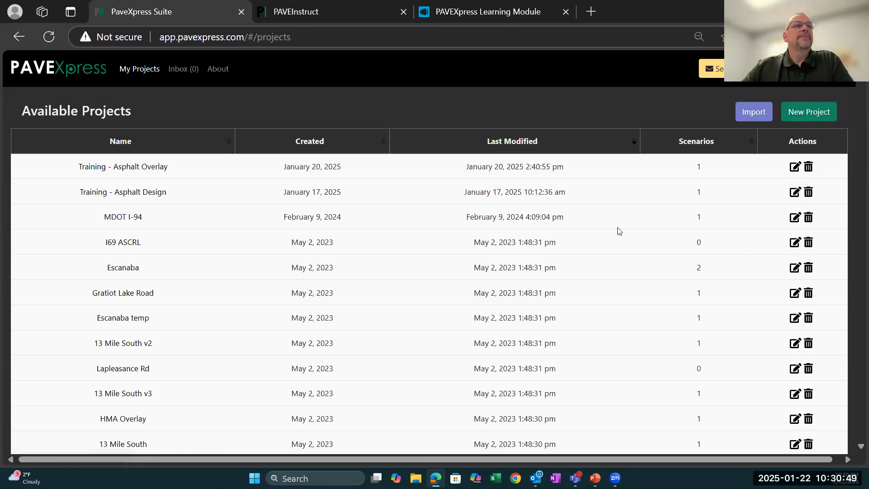
left_click(794, 192)
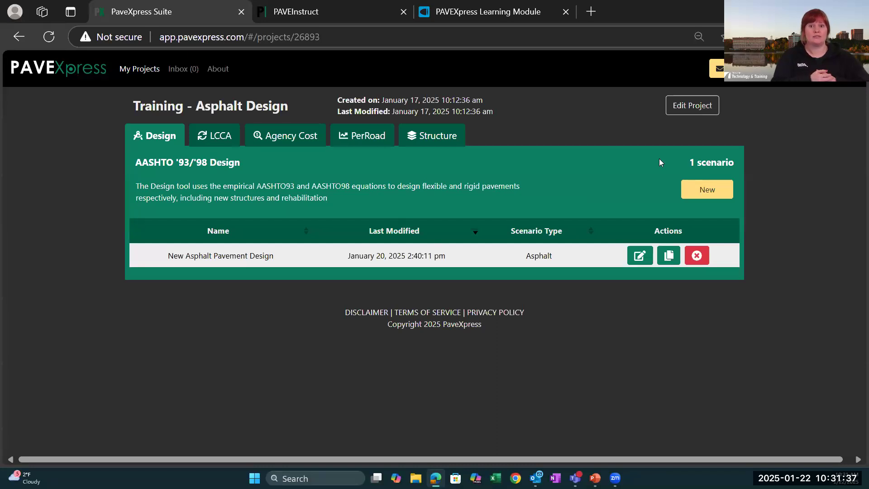
left_click(18, 36)
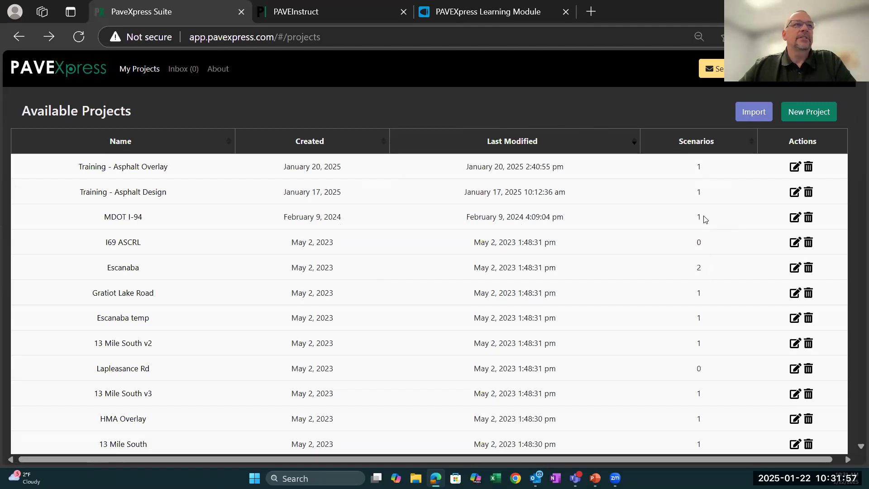
left_click(793, 195)
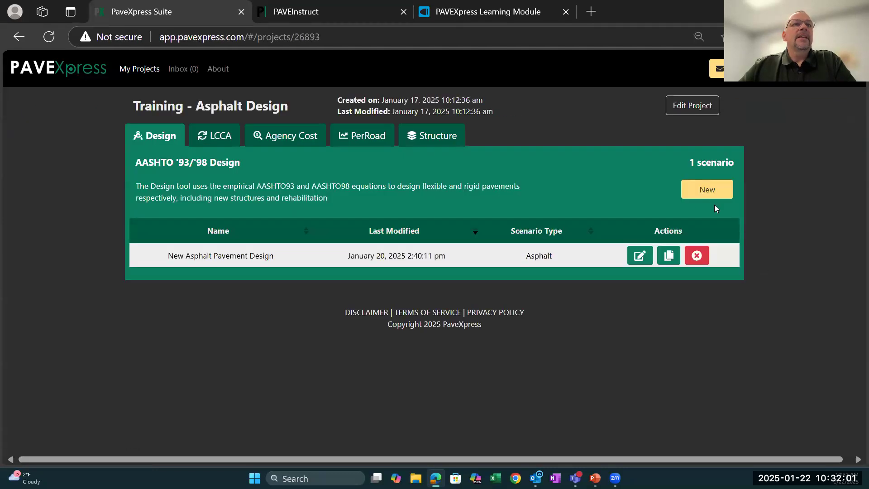
- View the scenario types offered for a new AASHTO '93/'98 design, then cancel without creating one
left_click(697, 190)
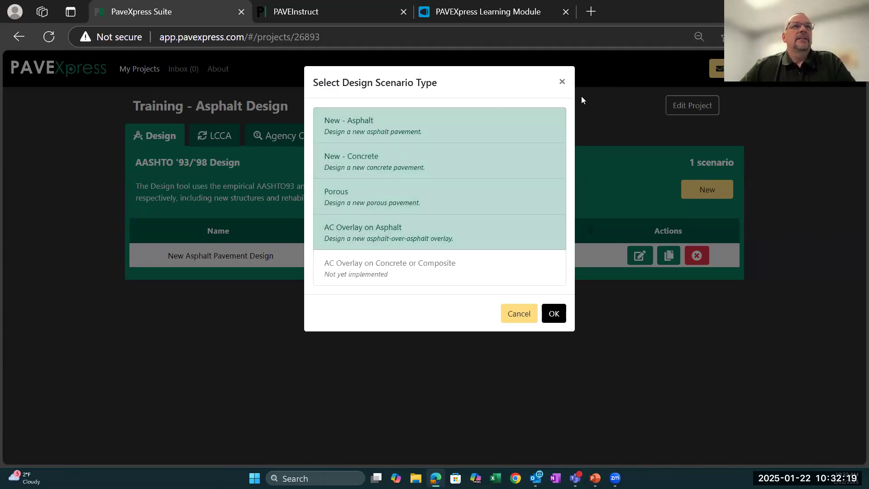
left_click(516, 313)
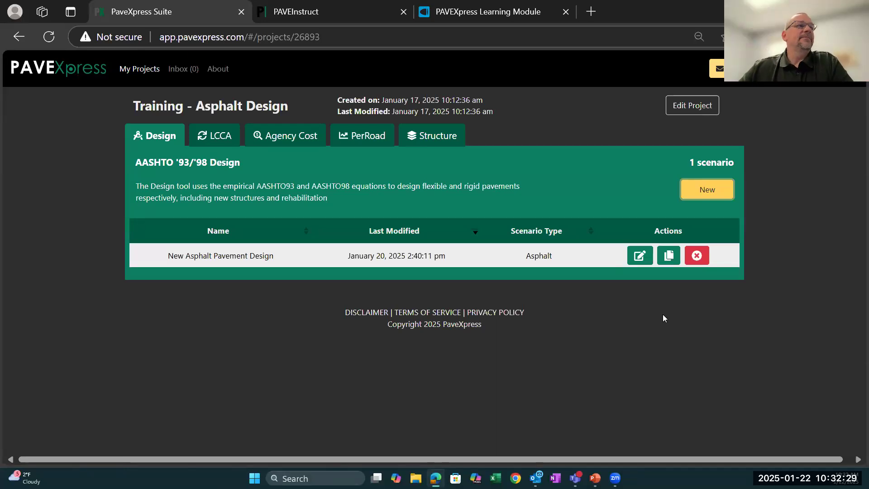
- Open the New Asphalt Pavement Design scenario for editing and show its scenario information after glancing at the following design pages
left_click(638, 256)
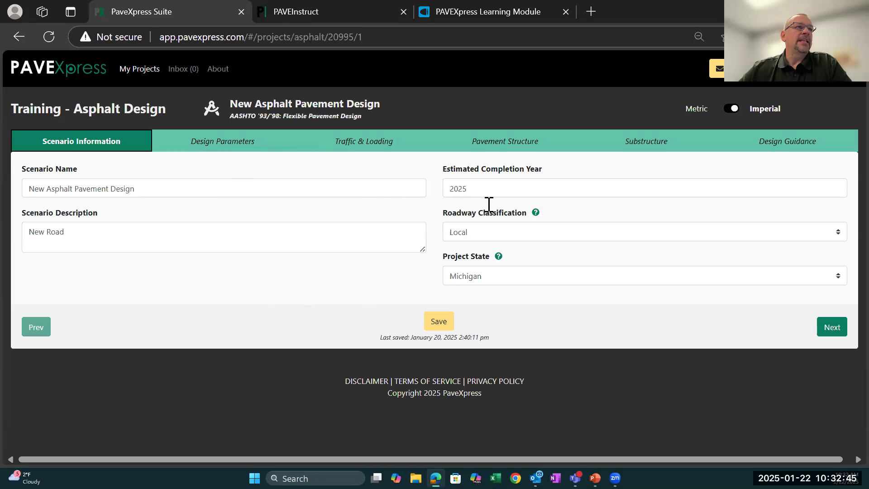
left_click(190, 141)
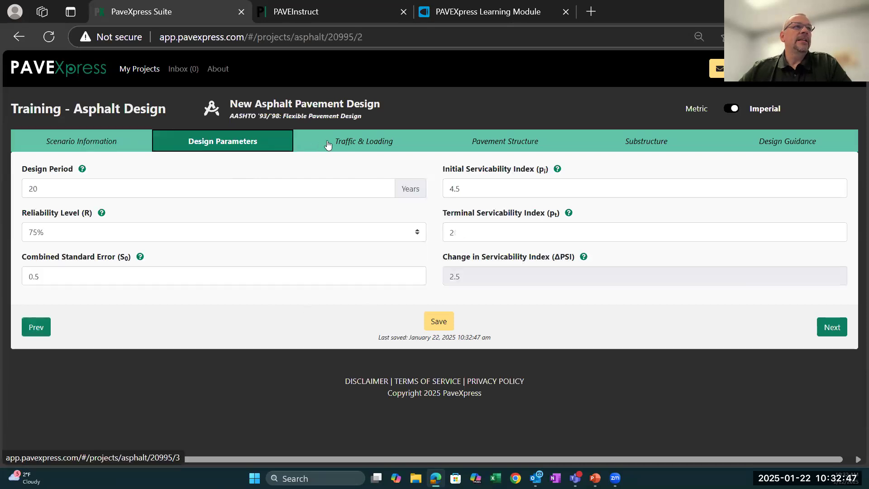
left_click(328, 144)
left_click(84, 141)
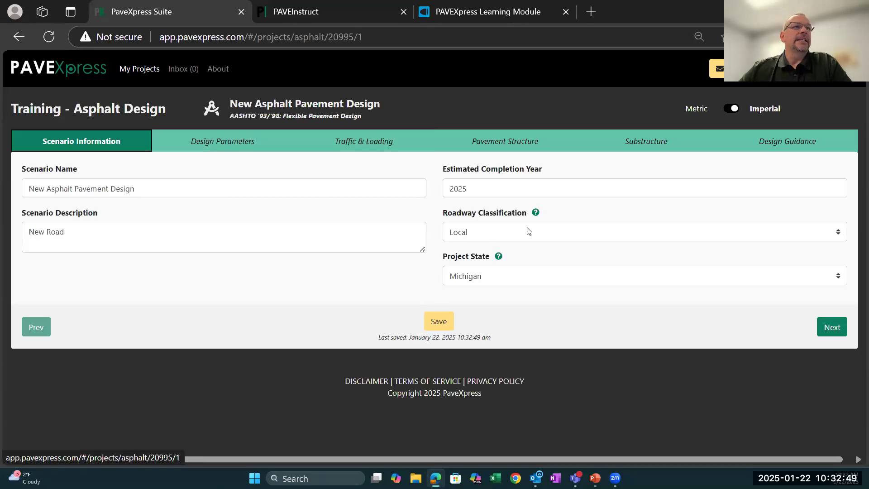
- Check the help and options for Roadway Classification, the Project State help, and the scenario's design parameters
mouse_move(537, 214)
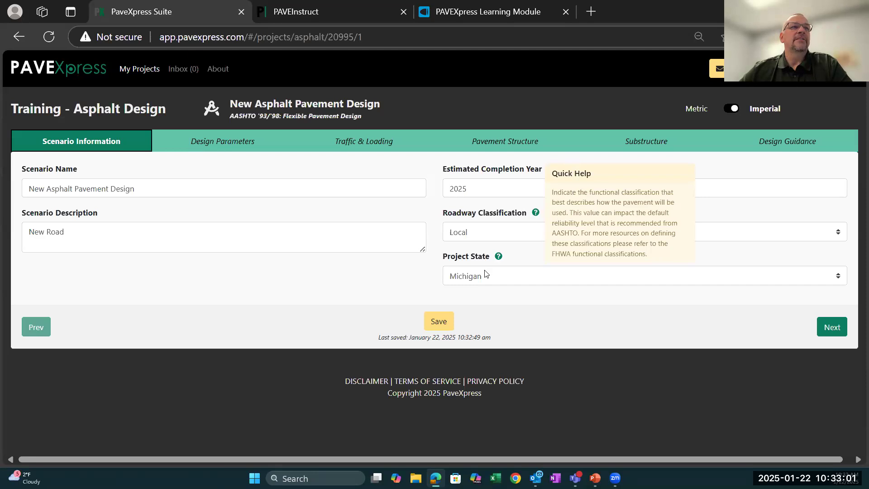
left_click(839, 232)
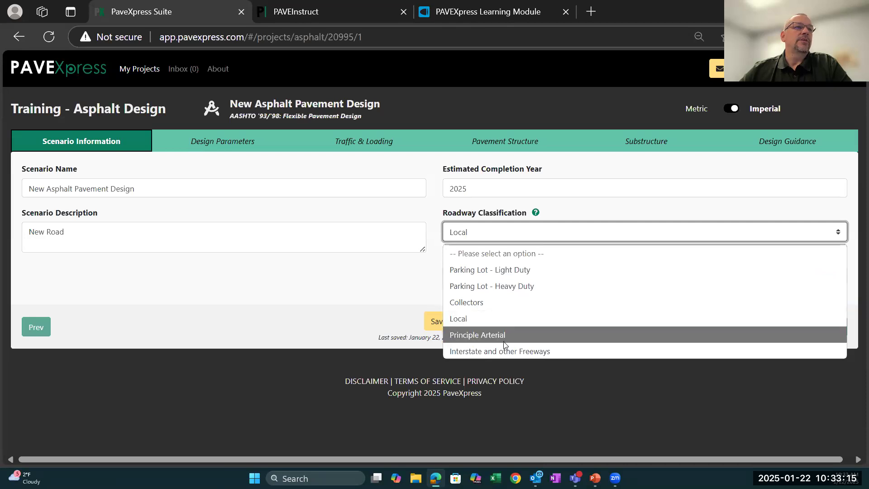
left_click(839, 232)
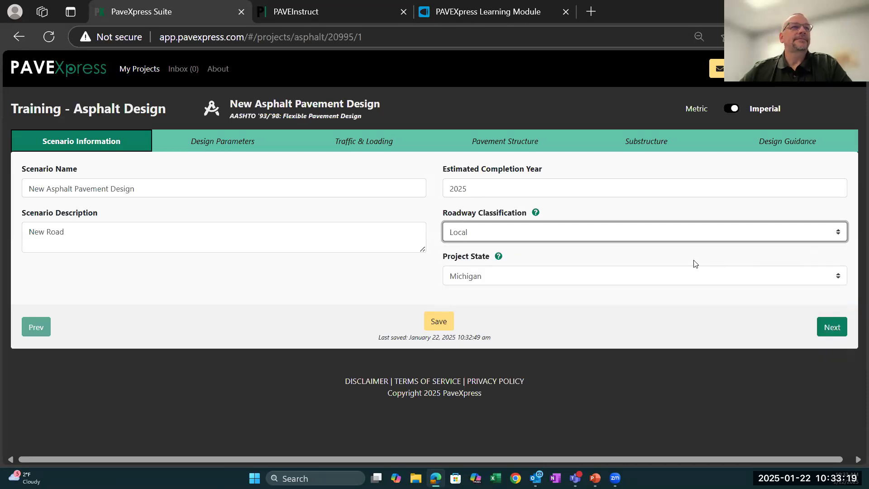
mouse_move(498, 262)
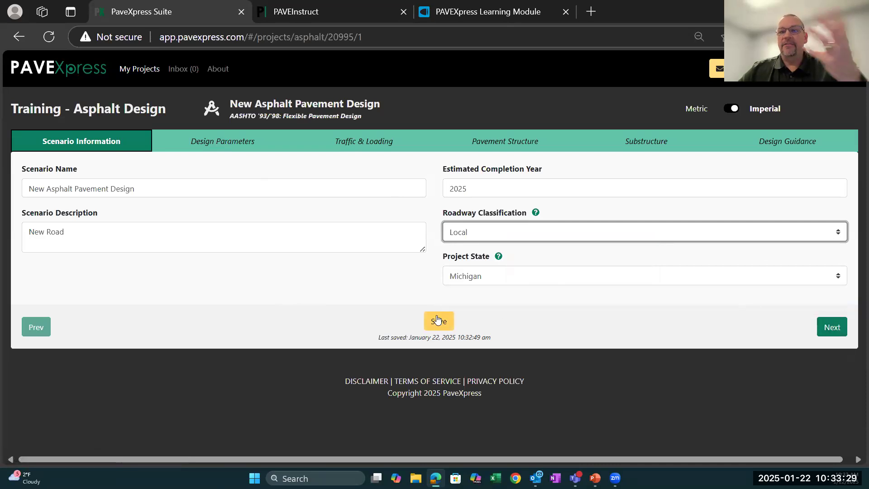
left_click(837, 326)
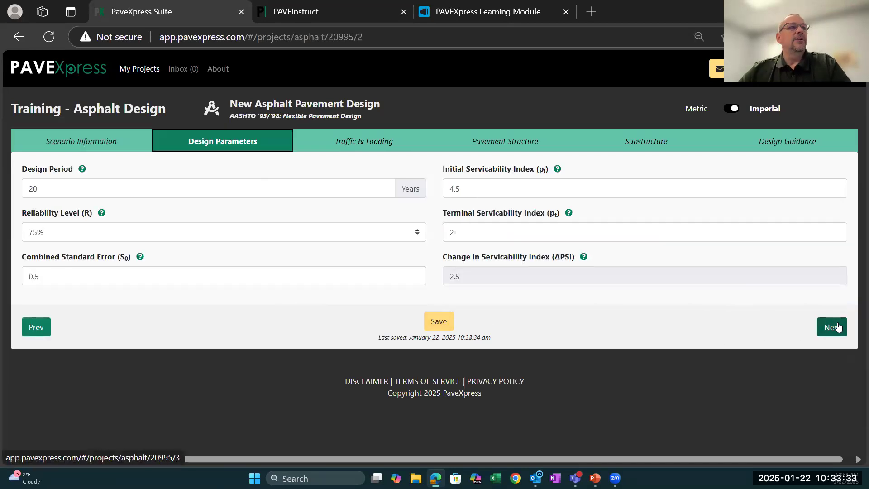
left_click(115, 142)
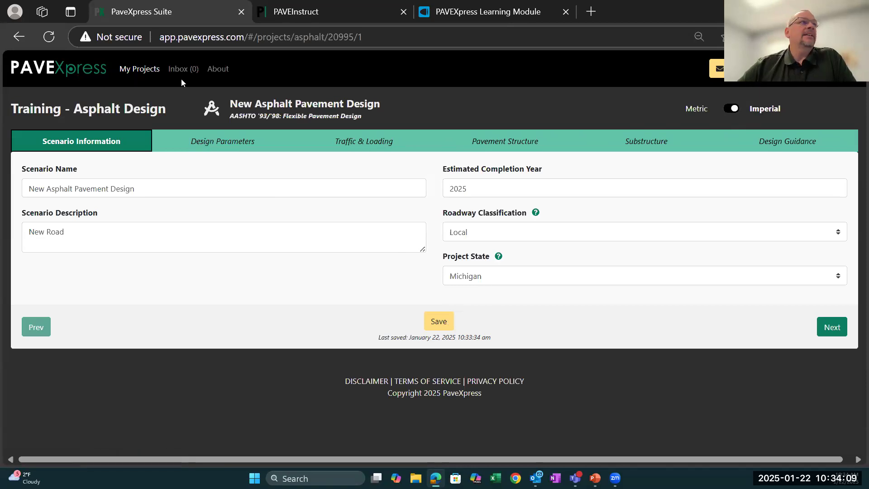
- Go back to the project list, look through the saved projects, and reopen the Training - Asphalt Design project
left_click(142, 70)
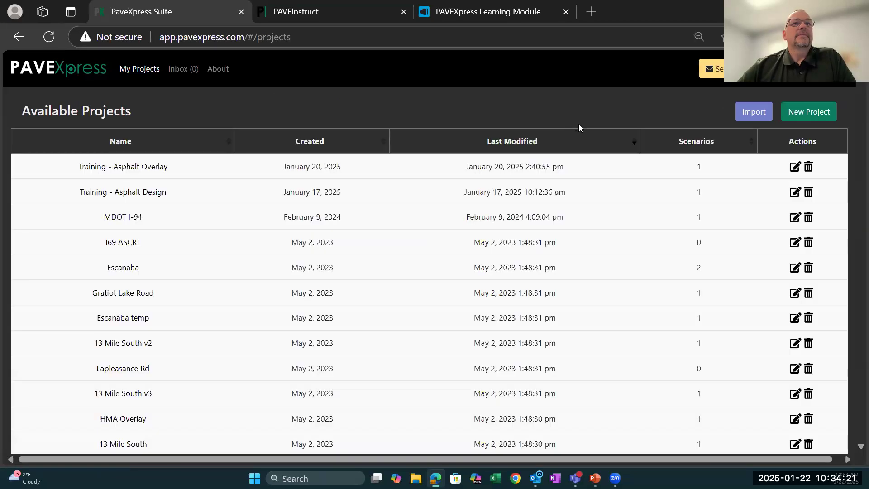
scroll(513, 300, "down", 15)
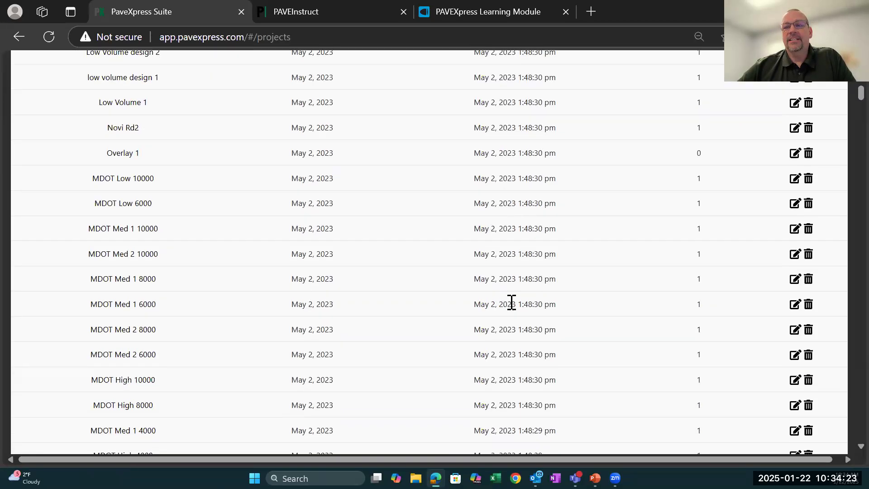
scroll(511, 305, "down", 3)
scroll(512, 305, "up", 18)
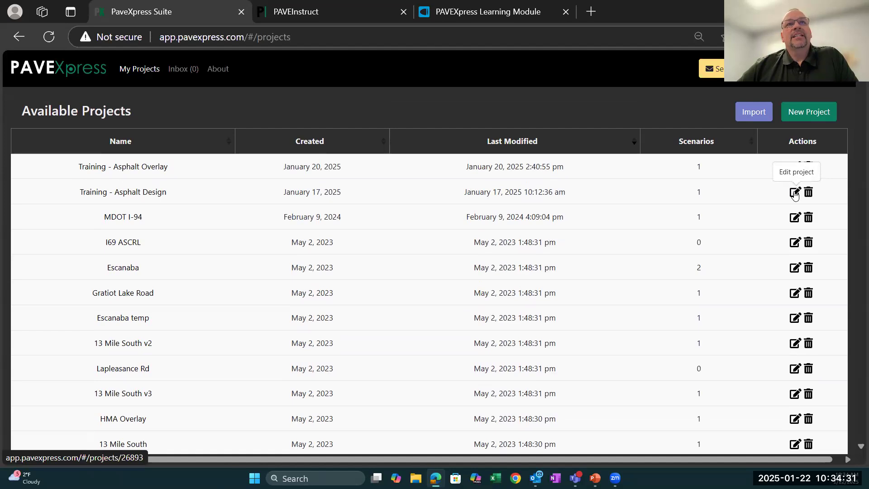
left_click(151, 195)
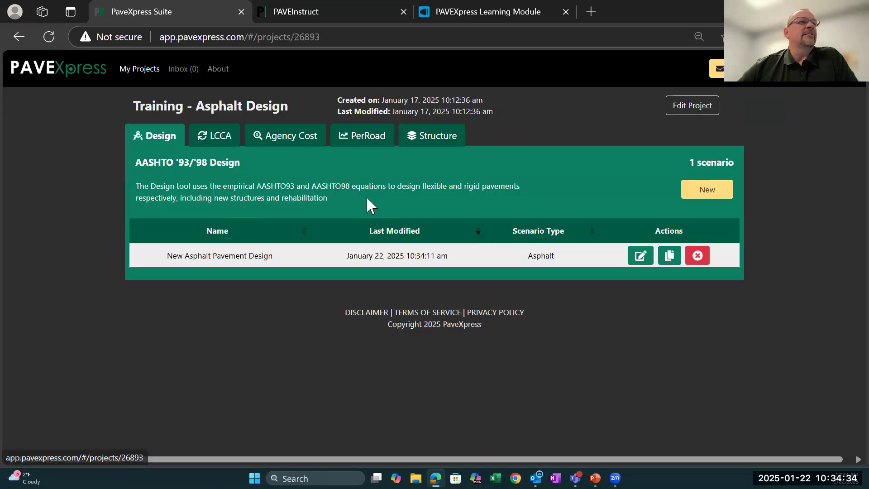
- View the Share Scenario form for the New Asphalt Pavement Design scenario and close it without sharing
left_click(672, 254)
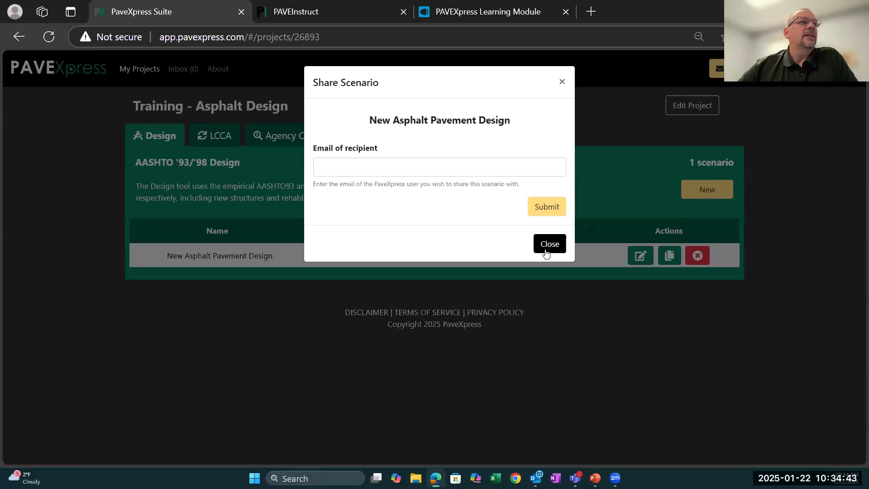
left_click(561, 82)
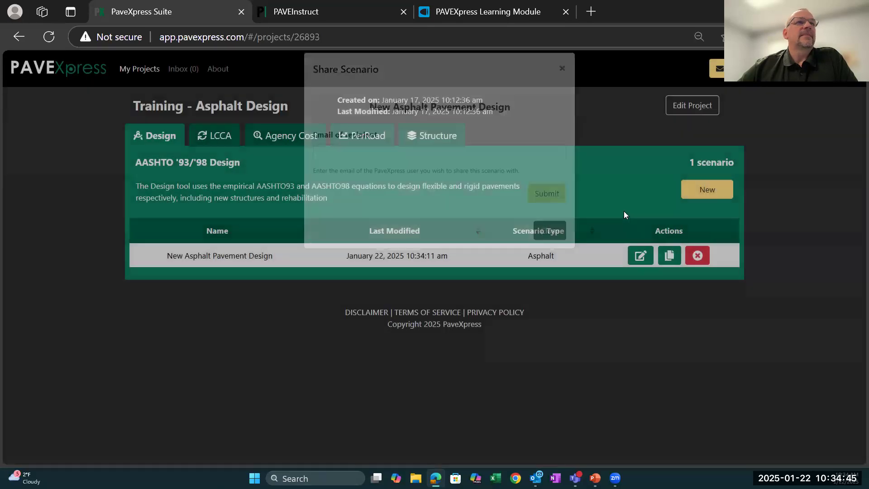
left_click(671, 262)
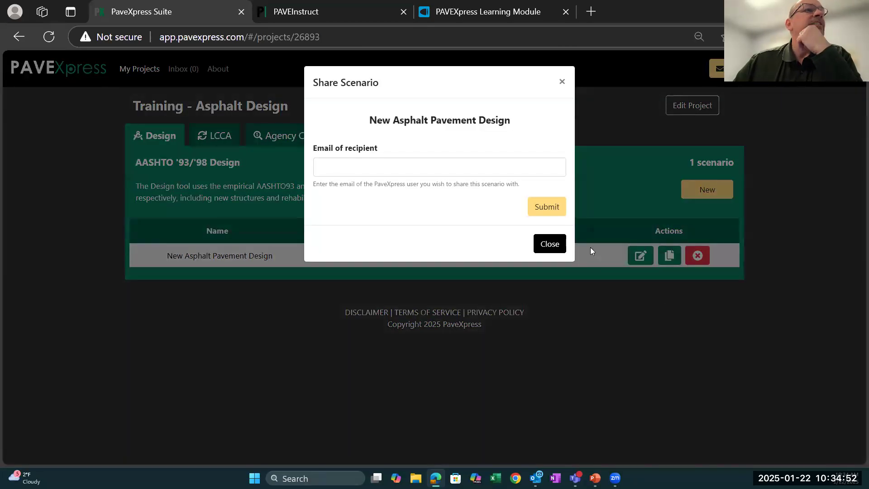
left_click(561, 82)
- Create a New - Asphalt scenario under AASHTO '93/'98 Design and return to the project list
left_click(719, 192)
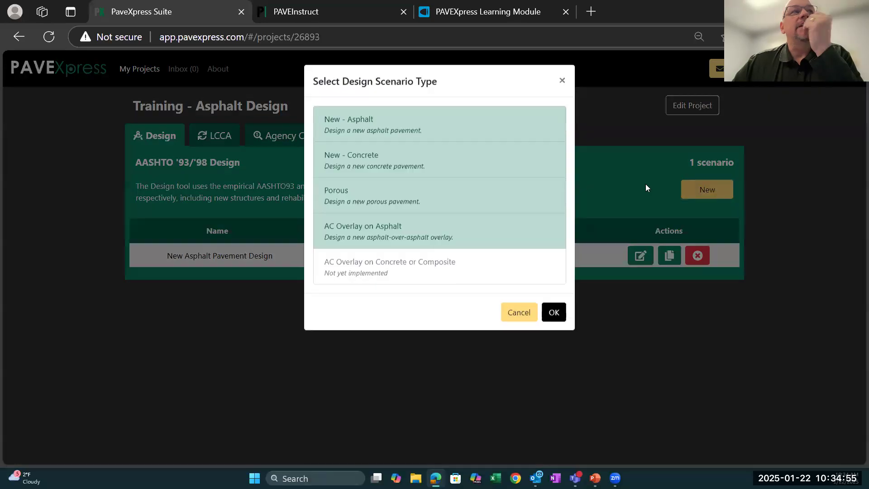
double_click(340, 124)
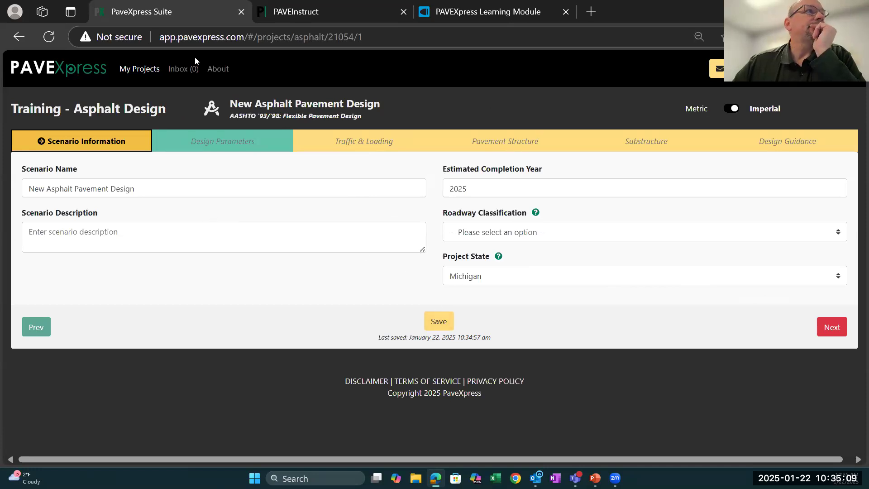
left_click(151, 69)
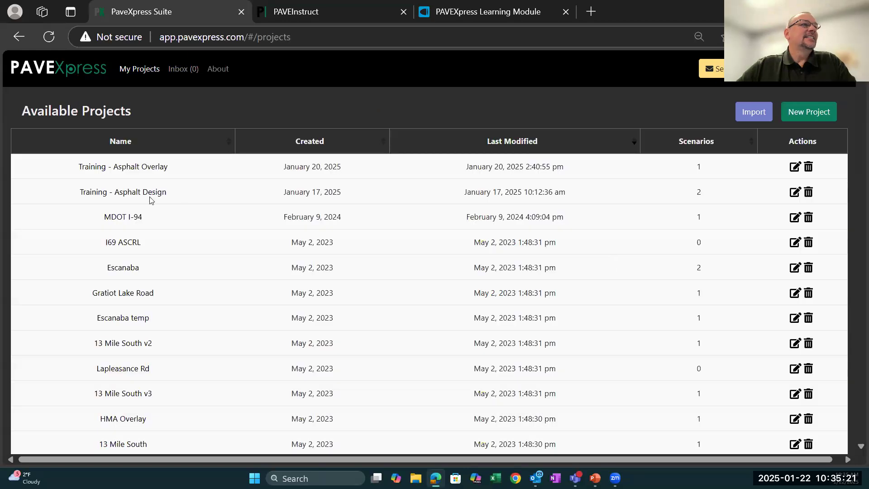
- Reopen the Training - Asphalt Design project and view the design parameters of the older New Asphalt Pavement Design scenario
left_click(151, 196)
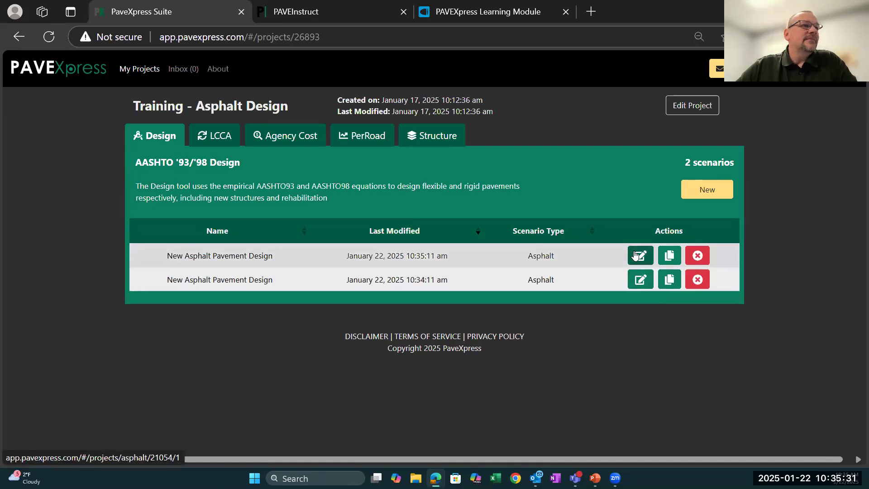
left_click(639, 282)
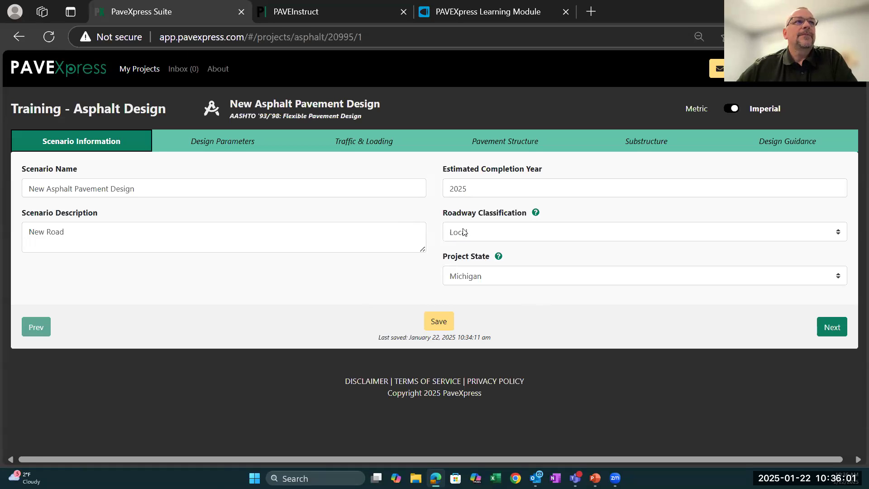
left_click(230, 143)
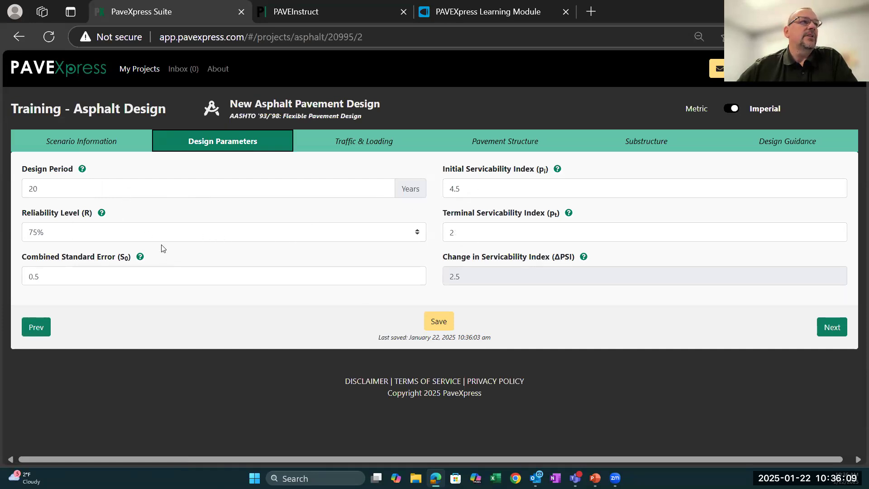
- Change the scenario's Roadway Classification to Interstate and other Freeways and save the design parameters
left_click(117, 146)
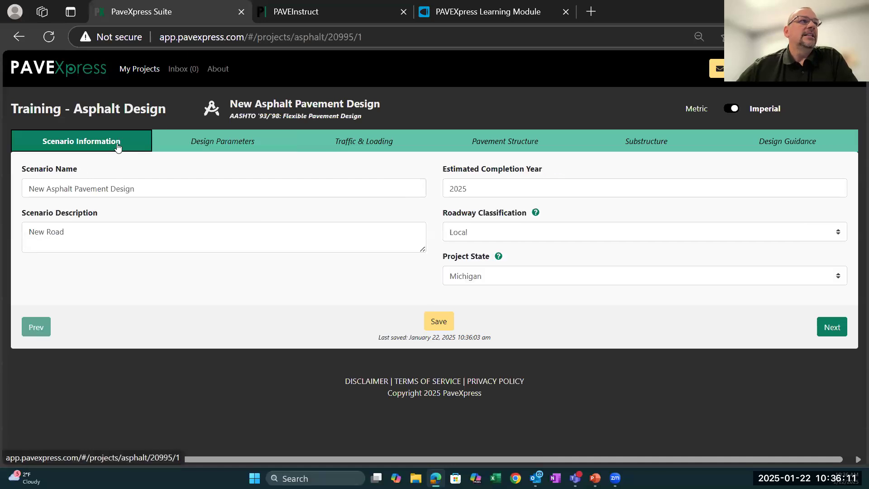
left_click(842, 234)
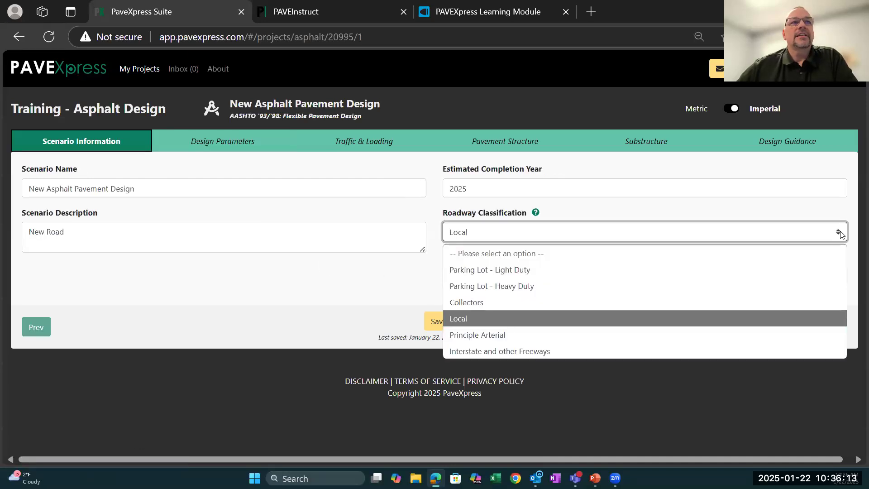
left_click(550, 351)
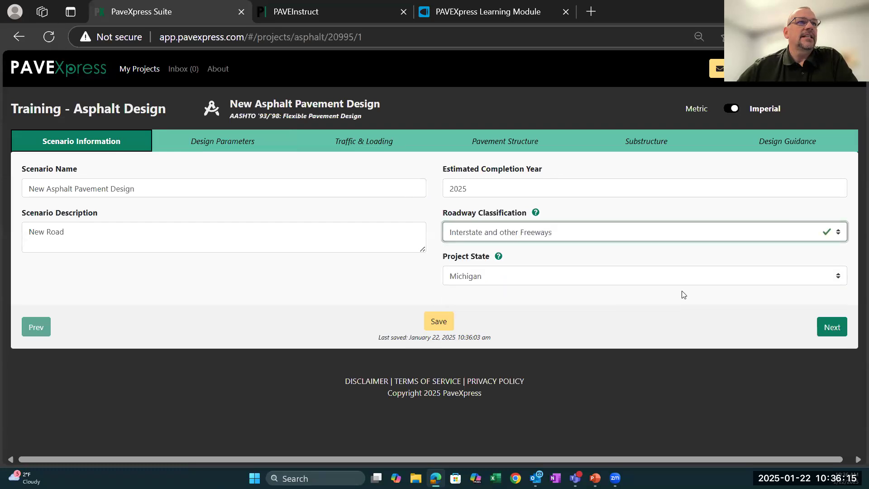
left_click(831, 327)
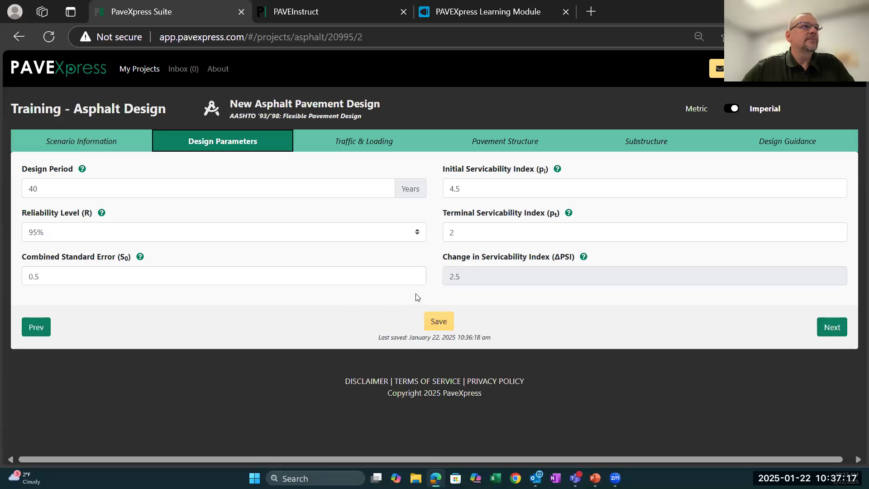
left_click(441, 322)
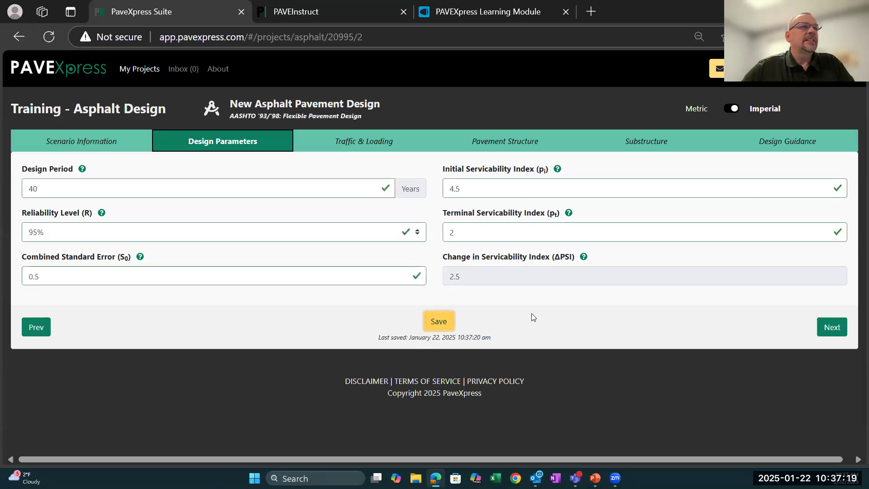
- Return to the project list and reopen the most recently modified scenario of the Training - Asphalt Design project
left_click(133, 69)
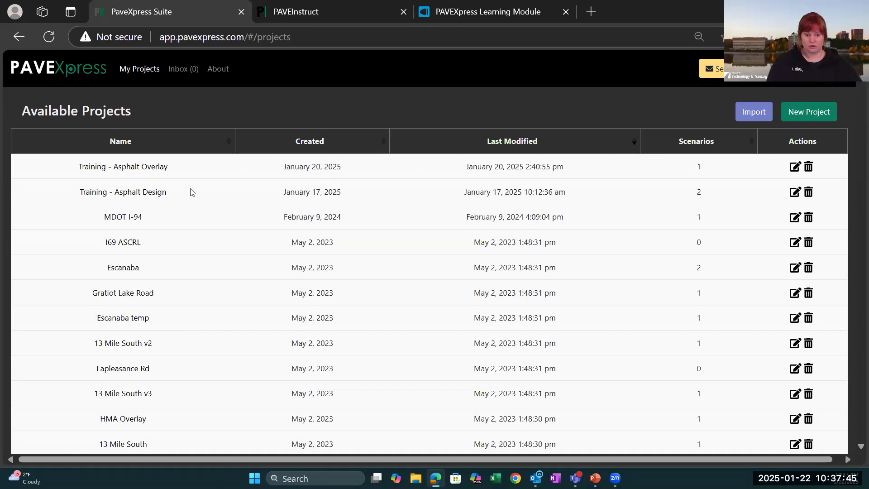
left_click(796, 197)
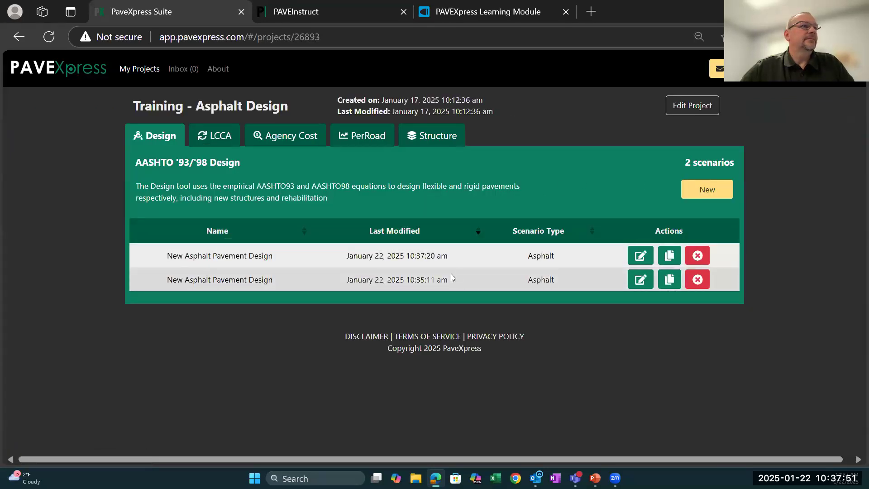
left_click(640, 256)
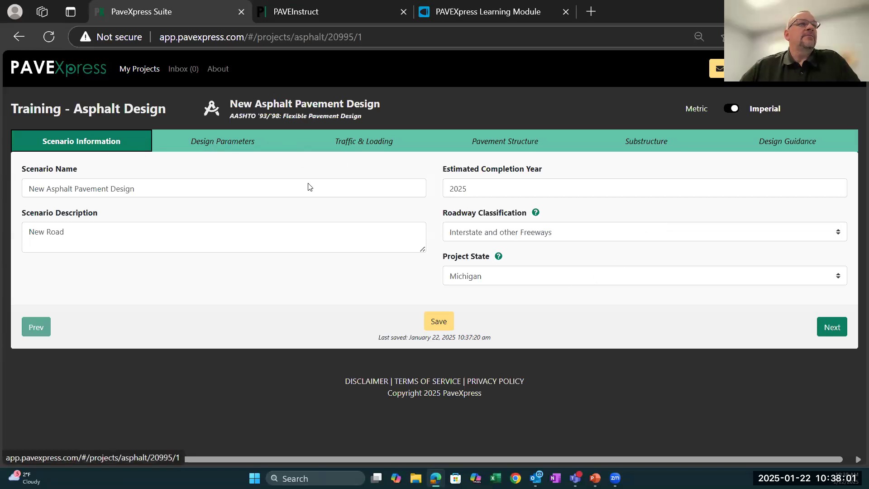
- Change the Roadway Classification to Local and review the scenario's design parameters and design guidance
left_click(809, 235)
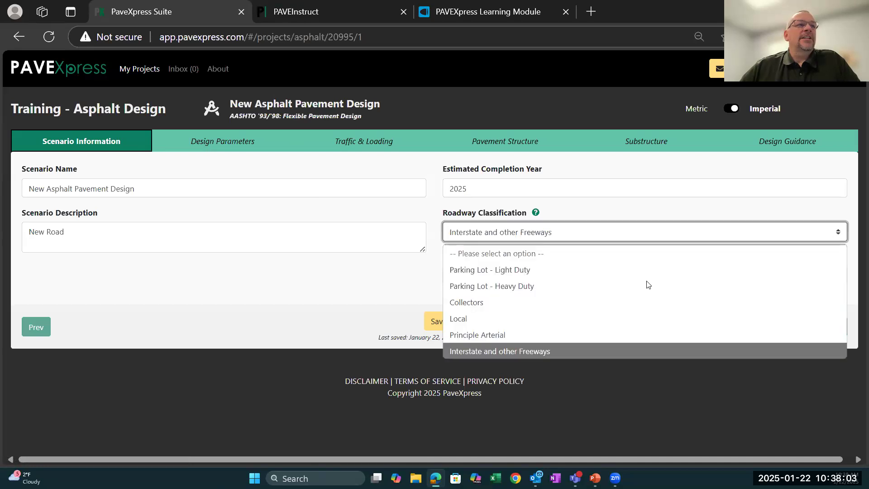
left_click(590, 319)
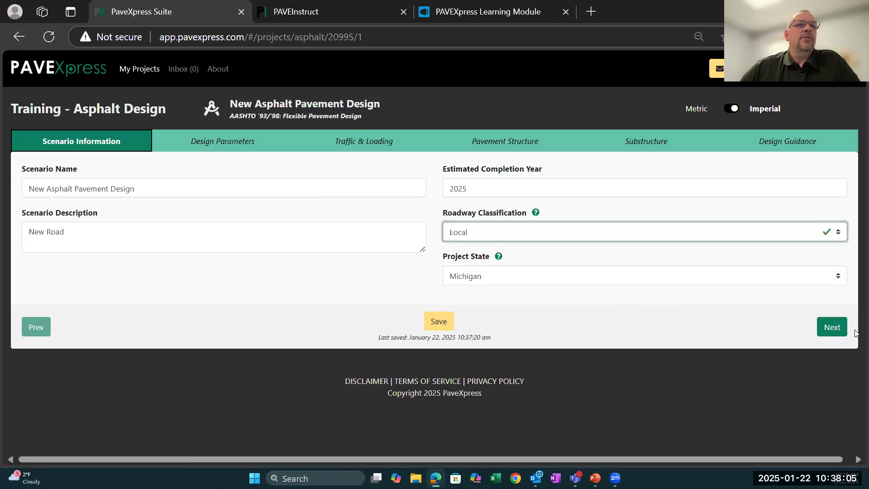
left_click(833, 327)
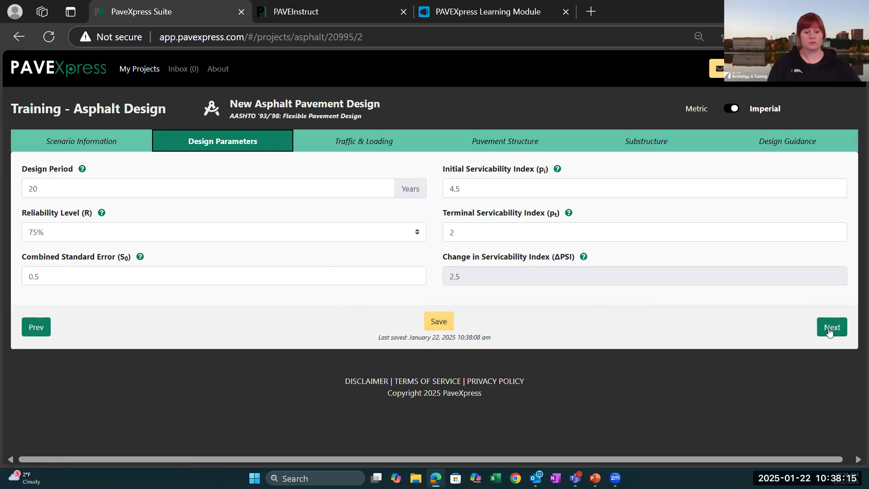
left_click(346, 142)
left_click(256, 145)
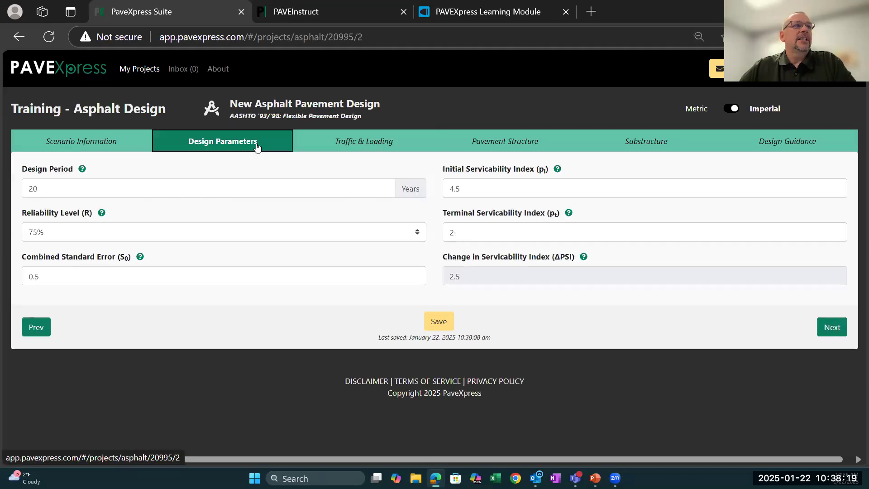
left_click(770, 149)
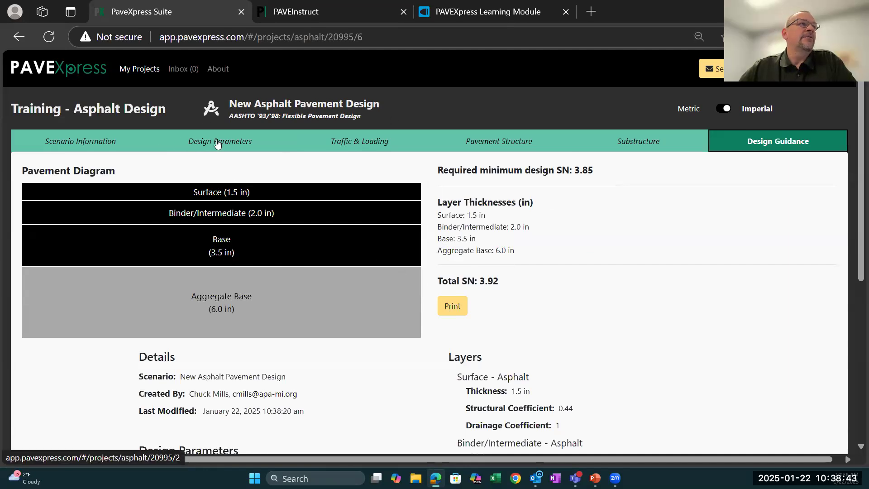
- Set the Roadway Classification to Interstate and other Freeways and review the design parameters and design guidance
left_click(99, 145)
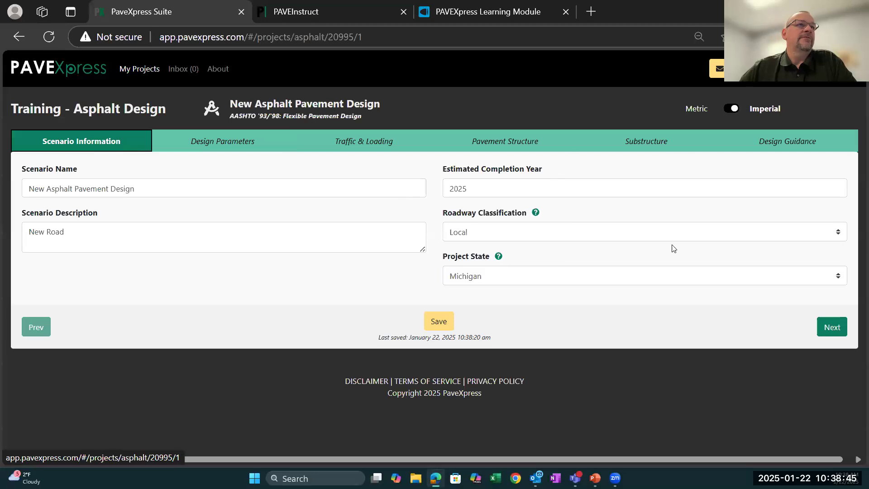
left_click(837, 232)
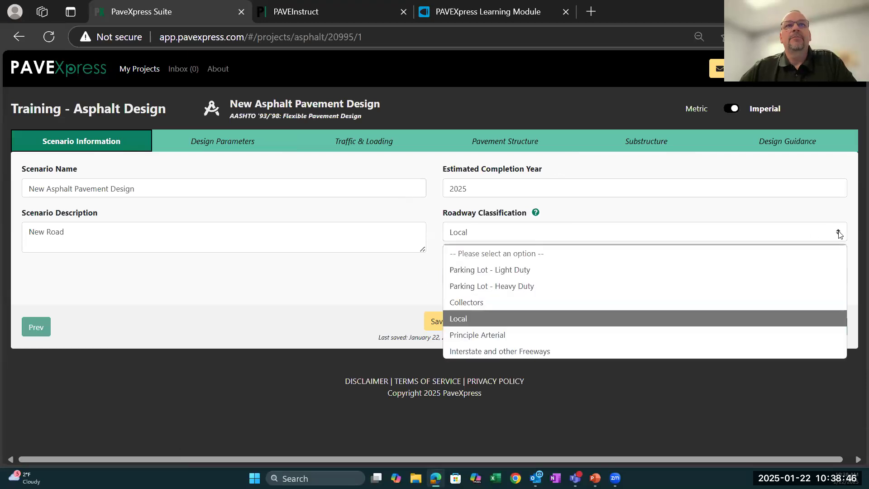
left_click(558, 348)
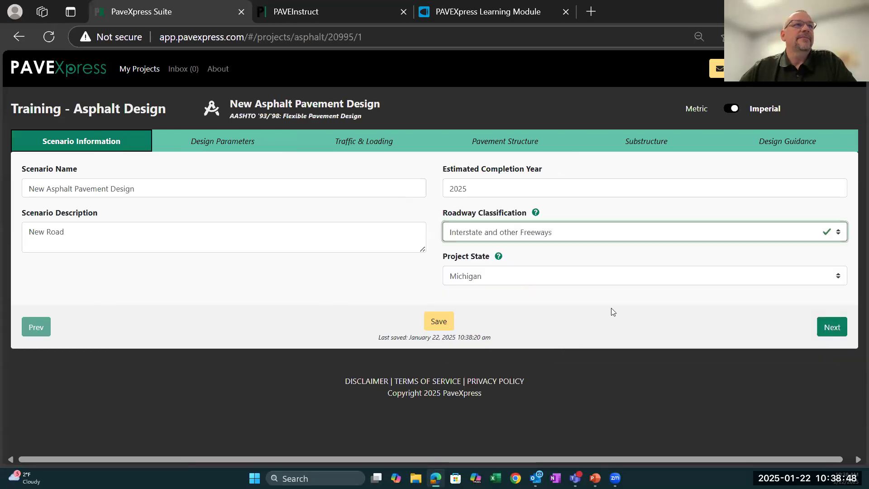
left_click(830, 327)
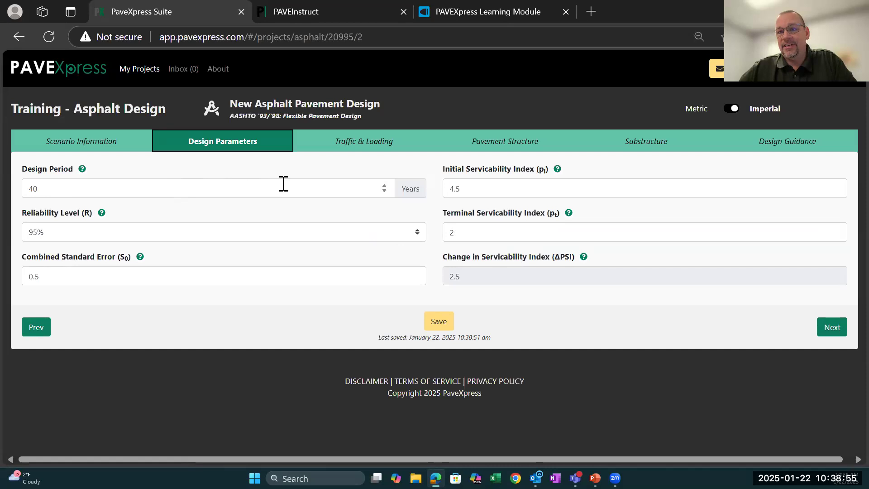
left_click(795, 146)
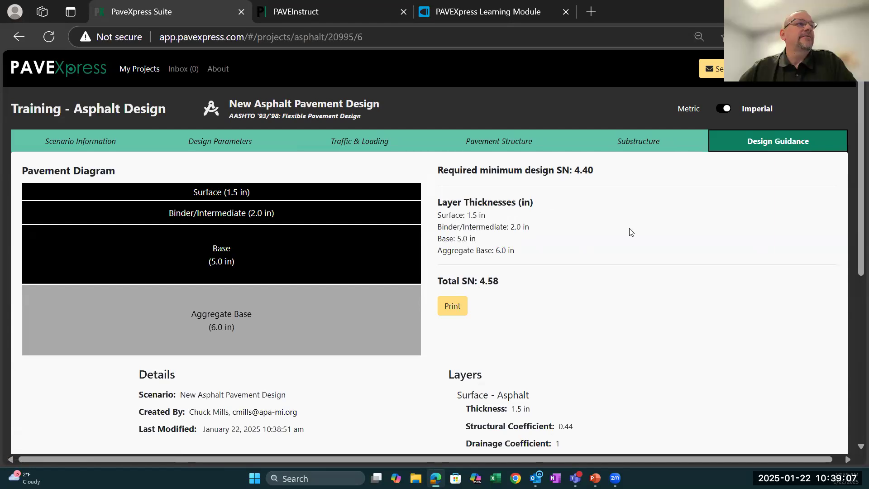
- Recheck the design parameters, switch the traffic loading method to Calculate from AADT, and check the Completion Year Traffic help
left_click(208, 146)
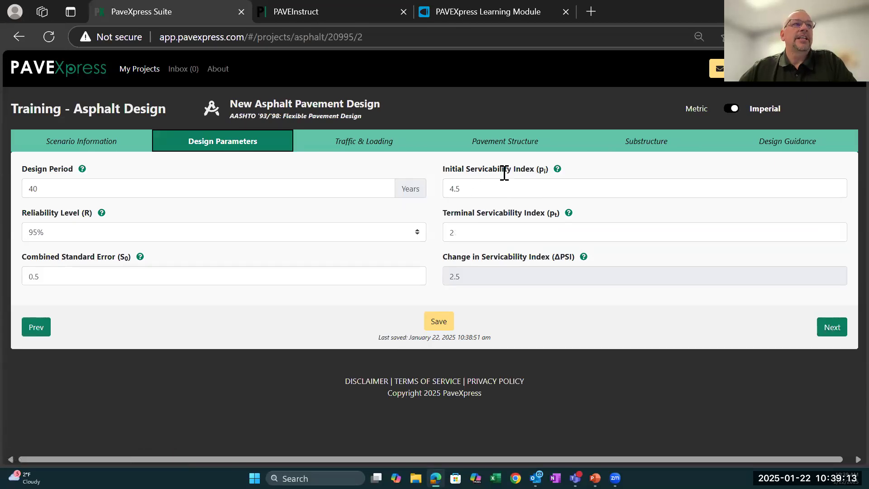
left_click(361, 144)
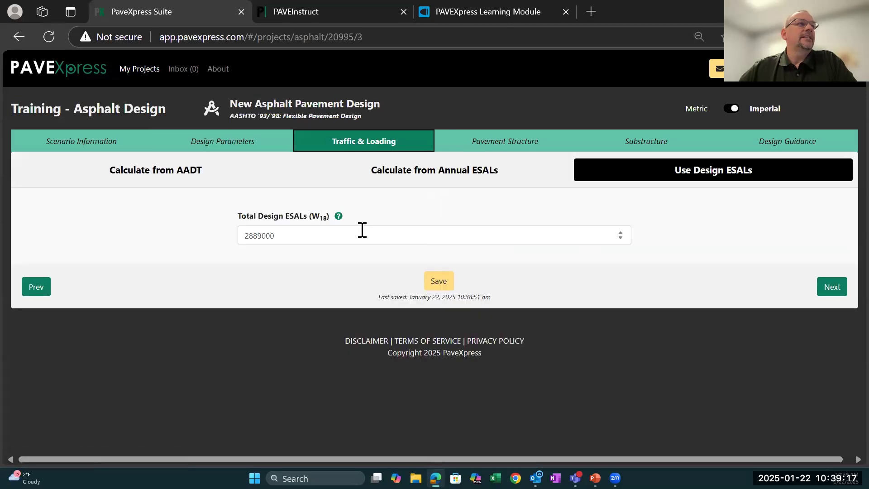
left_click(141, 174)
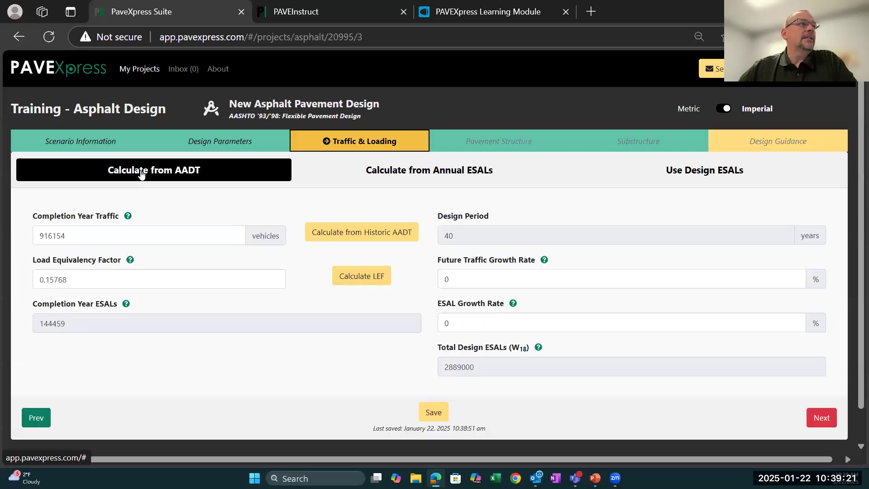
mouse_move(128, 218)
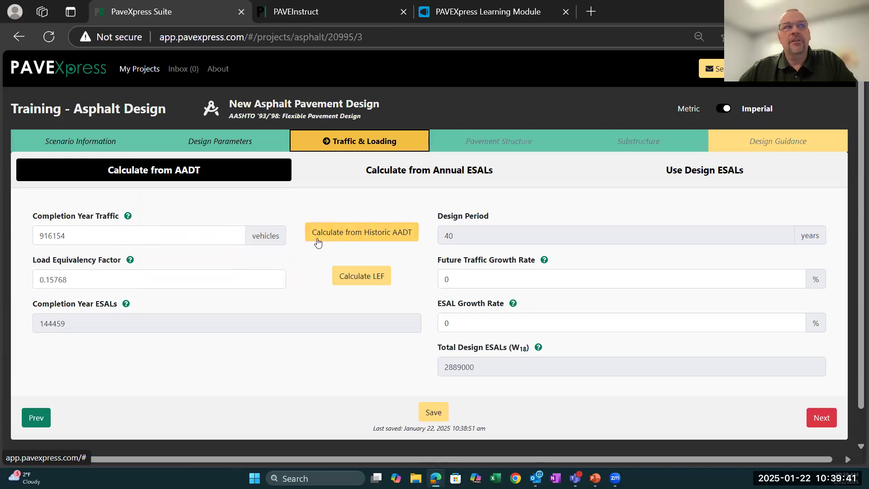
- Open the historic AADT traffic calculation, choose One Way for Lanes Measured, and set Directional Lanes to 3
left_click(365, 235)
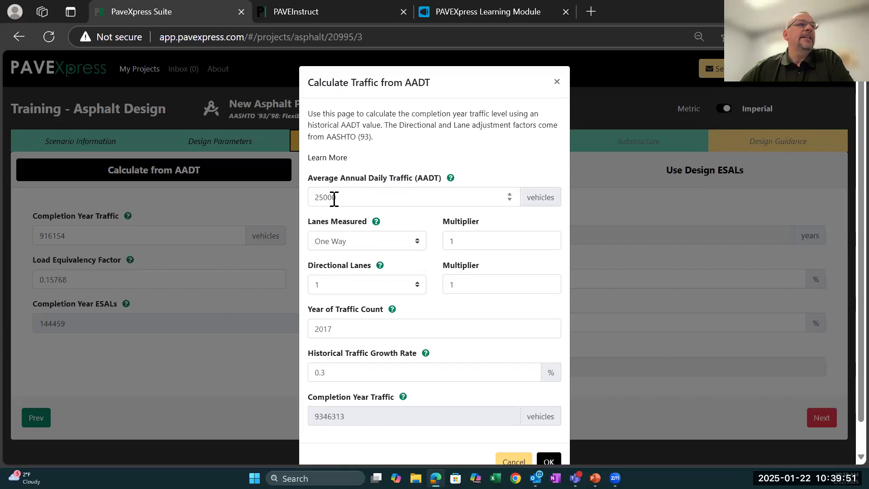
mouse_move(451, 181)
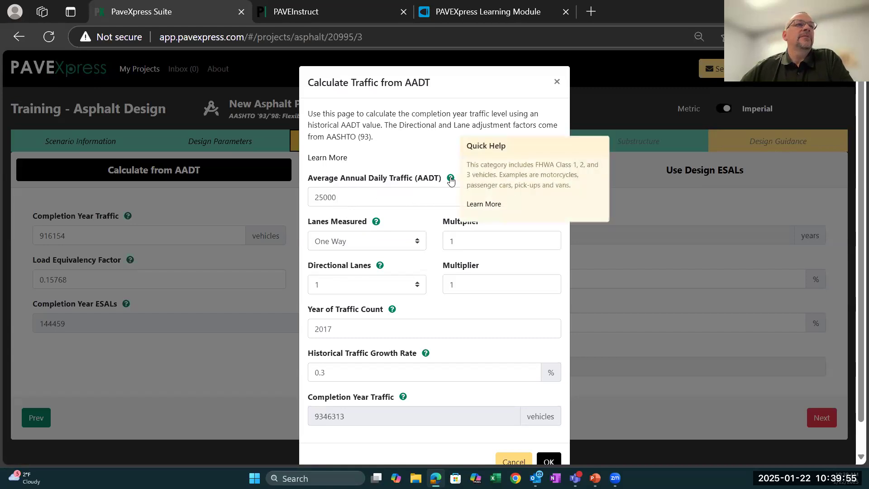
left_click(419, 243)
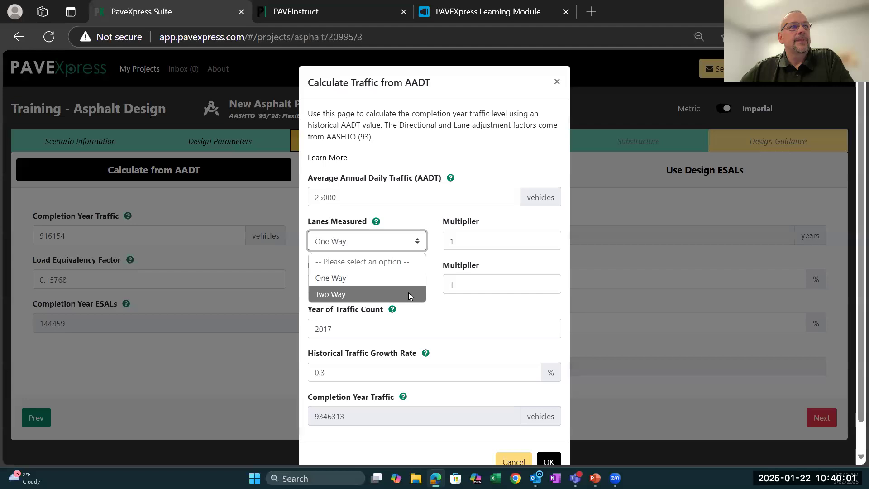
left_click(406, 278)
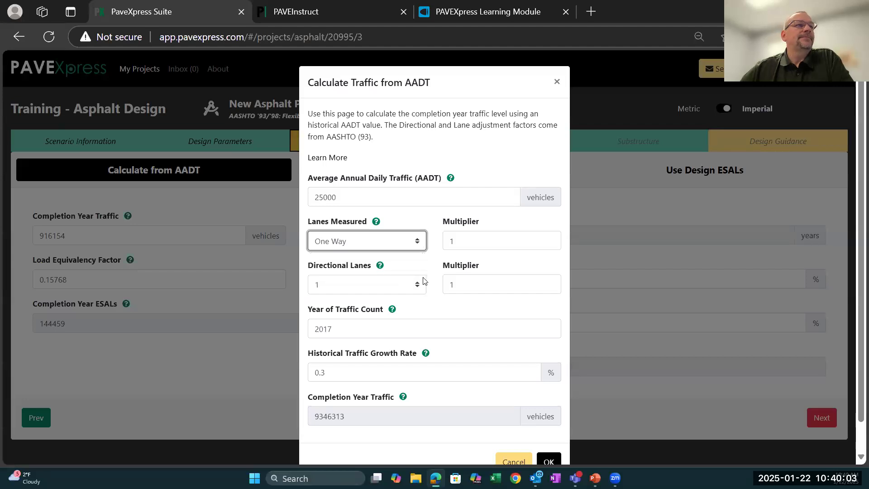
left_click(417, 287)
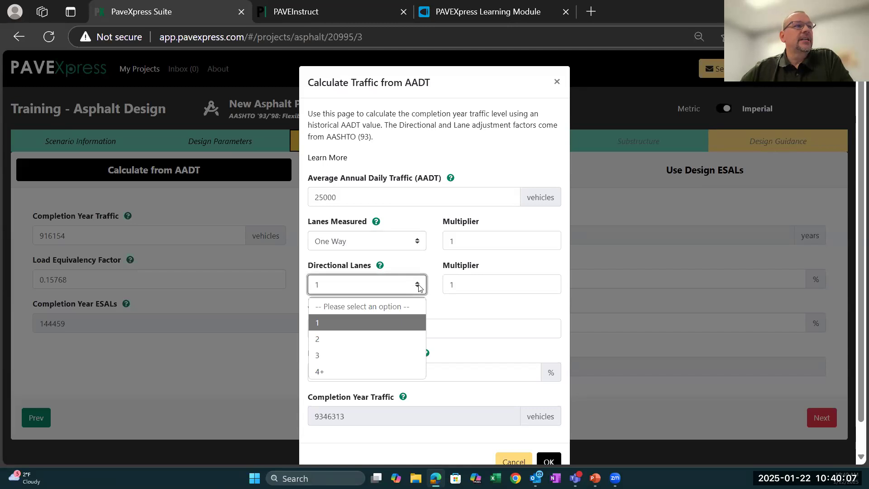
left_click(411, 355)
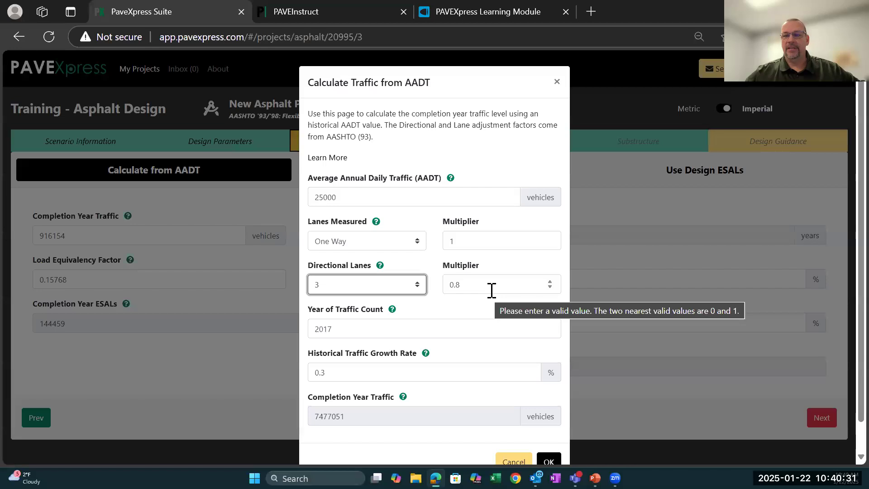
- Set the Directional Lanes multiplier to 0.6, check the Year of Traffic Count help, and apply the calculated completion year traffic
left_click(550, 283)
left_click(550, 287)
left_click(550, 287)
left_click(550, 285)
left_click(550, 283)
left_click(550, 282)
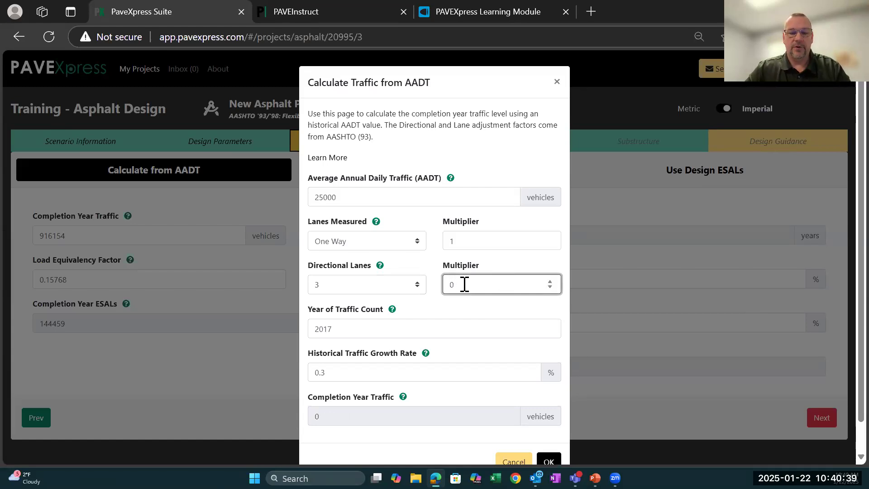
type(".6")
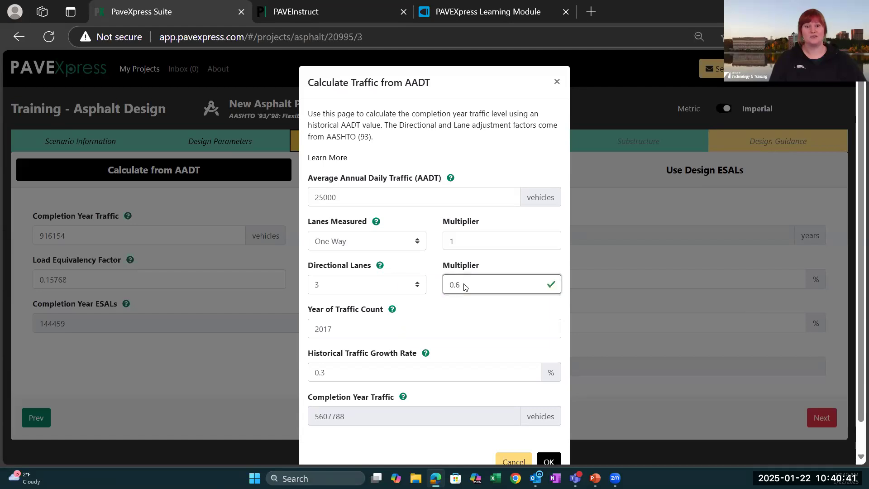
left_click(392, 309)
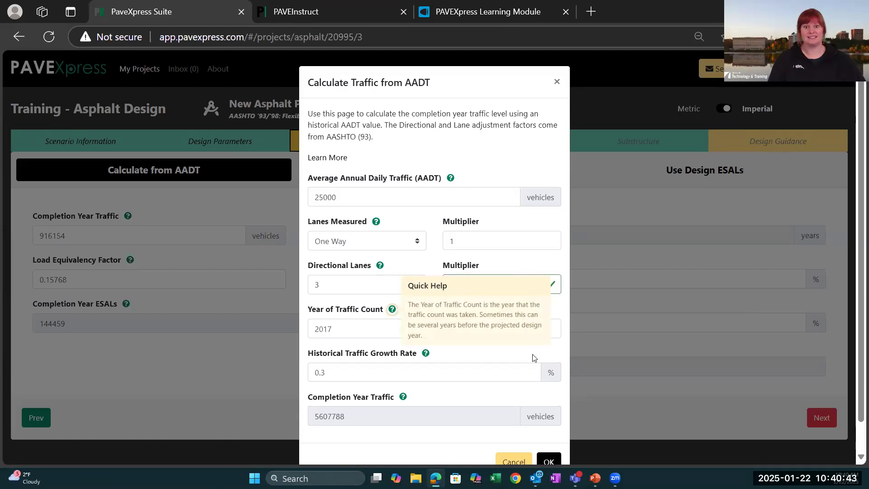
left_click(522, 364)
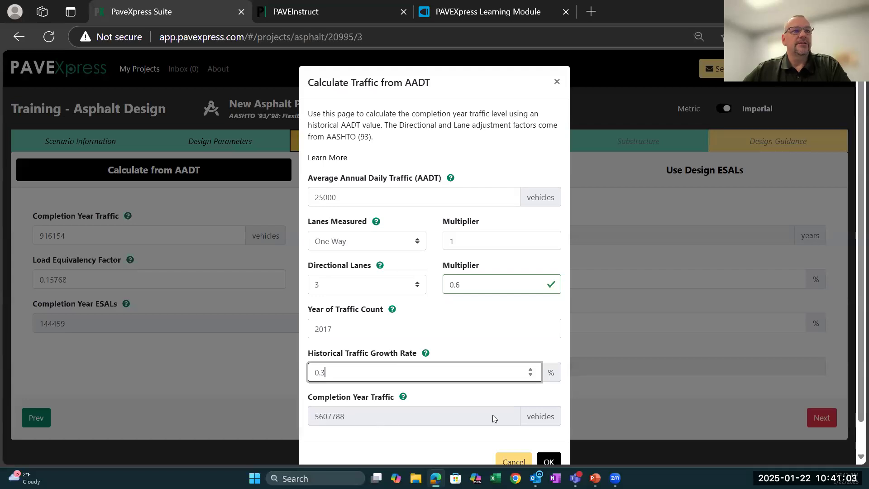
left_click(548, 461)
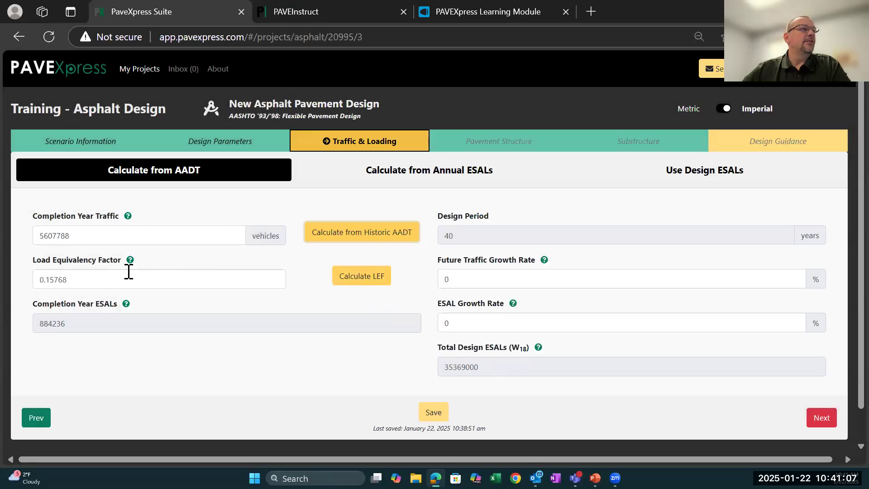
- In the Load Equivalency Factor calculation, set Passenger traffic to 45% and Double Units traffic to 25%
left_click(356, 277)
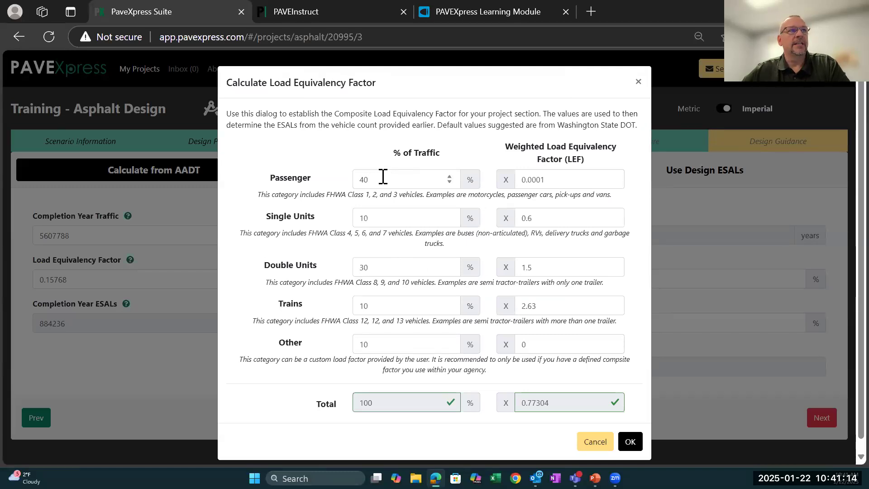
left_click(449, 176)
left_click(449, 176)
left_click(450, 176)
left_click(450, 176)
left_click(450, 176)
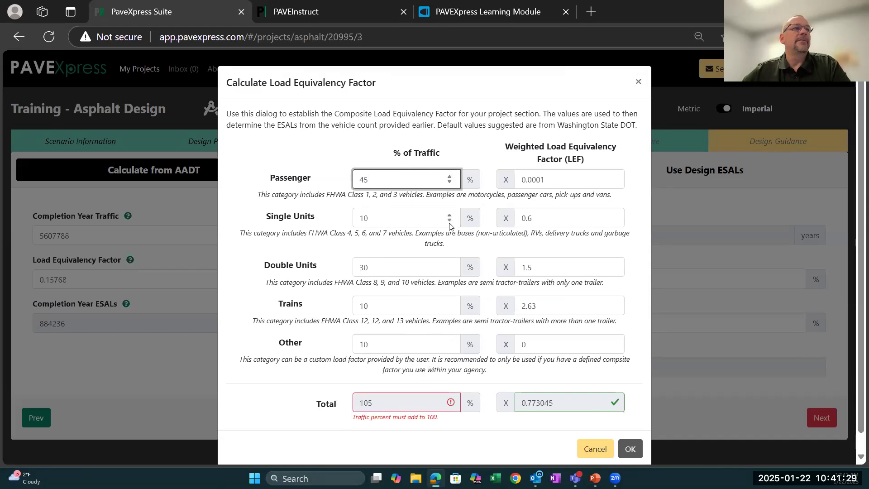
left_click(449, 271)
left_click(449, 270)
left_click(448, 271)
left_click(448, 271)
left_click(448, 270)
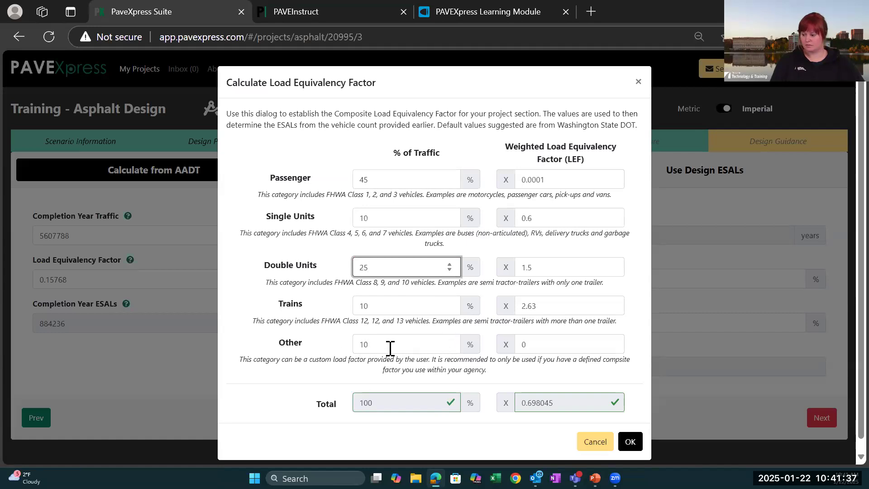
- Set the weighted load equivalency factor of the Other category to 4.00 and apply the composite factor
left_click(521, 344)
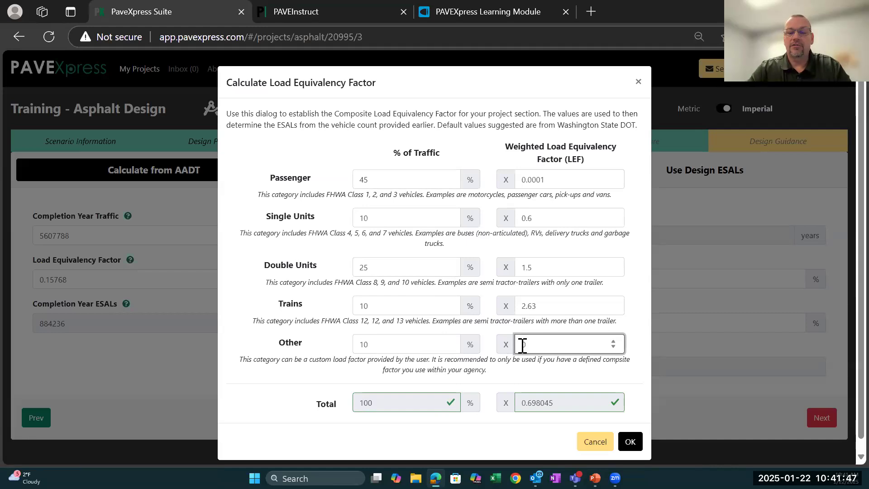
type("4.00")
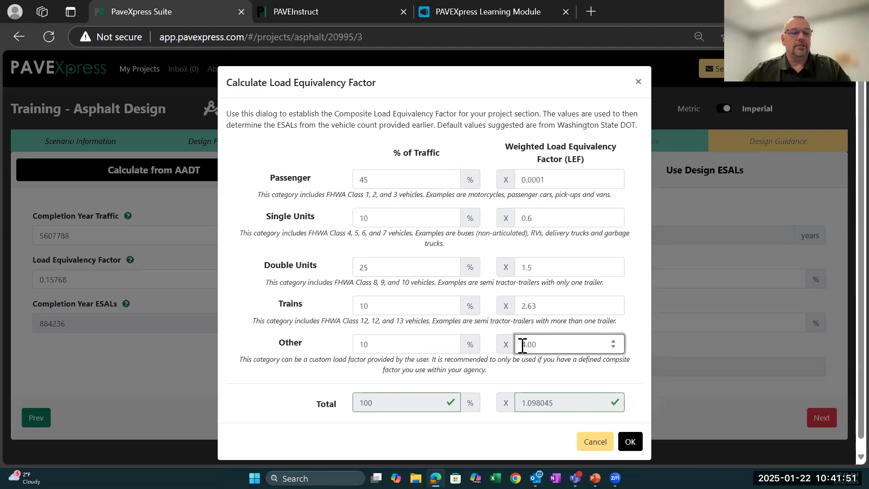
key("Tab")
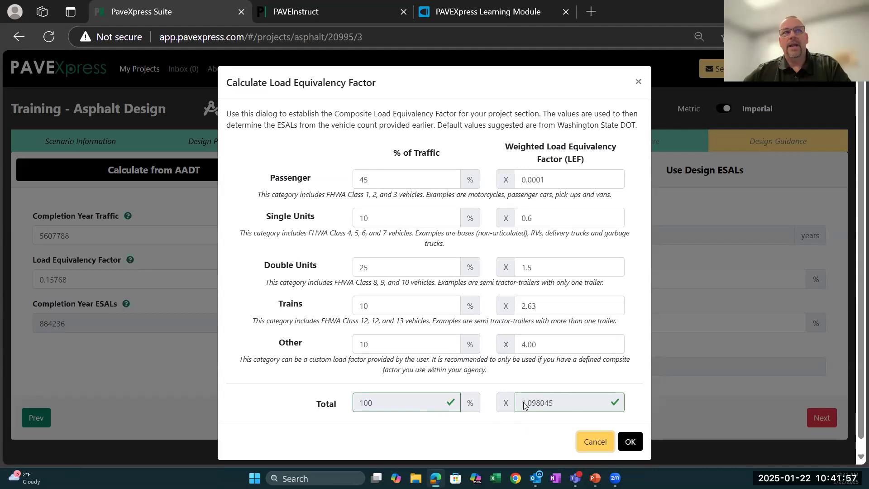
mouse_move(523, 402)
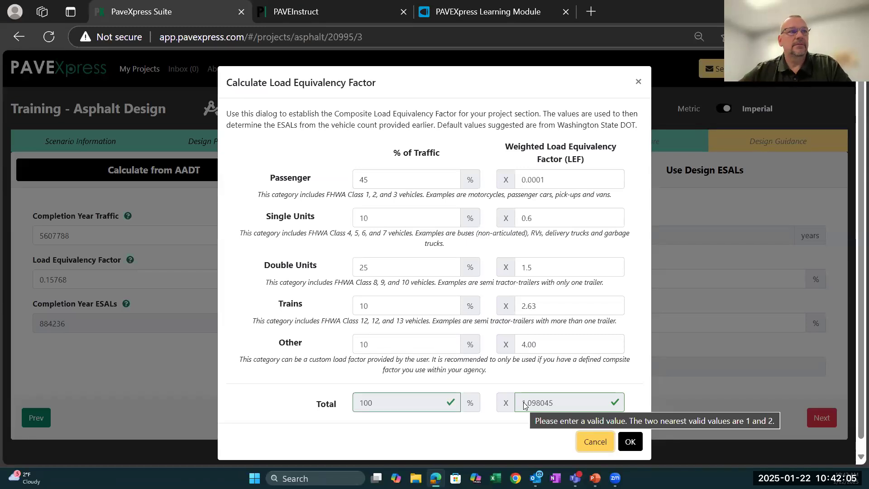
left_click(633, 441)
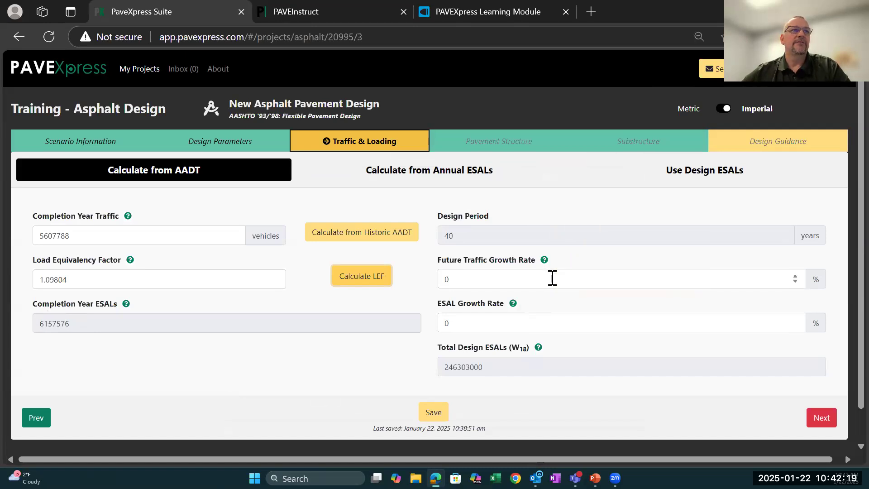
- Set the Future Traffic Growth Rate to 0.2% and the ESAL Growth Rate to 0.5%
left_click(473, 278)
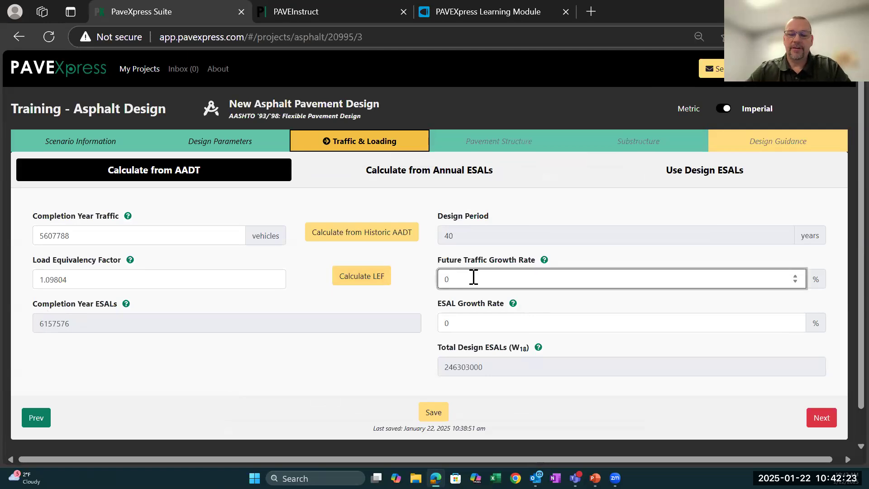
type(".2")
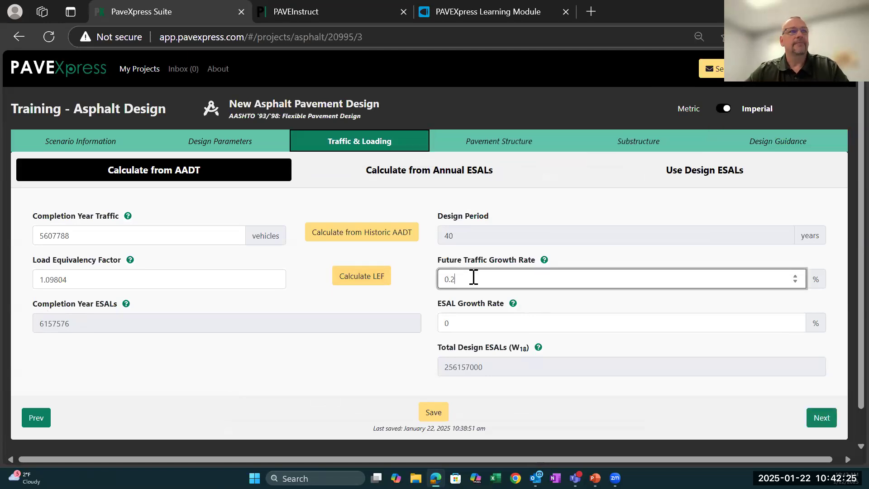
key("Tab")
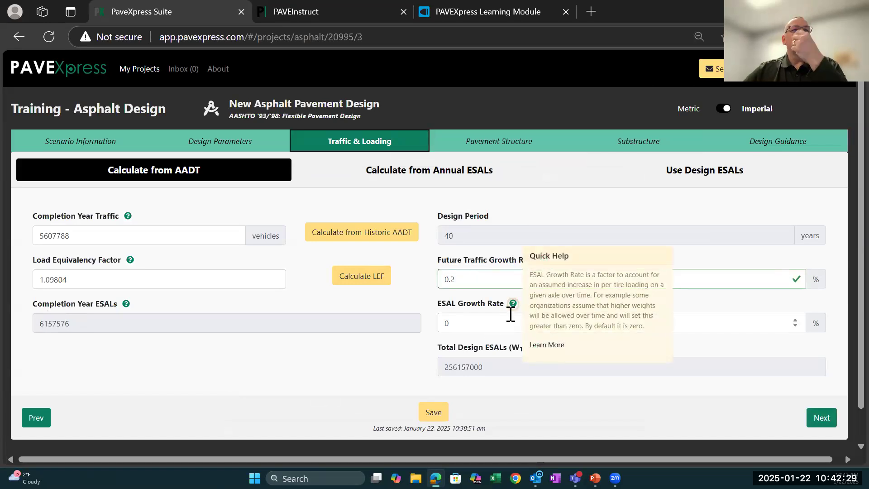
left_click(479, 323)
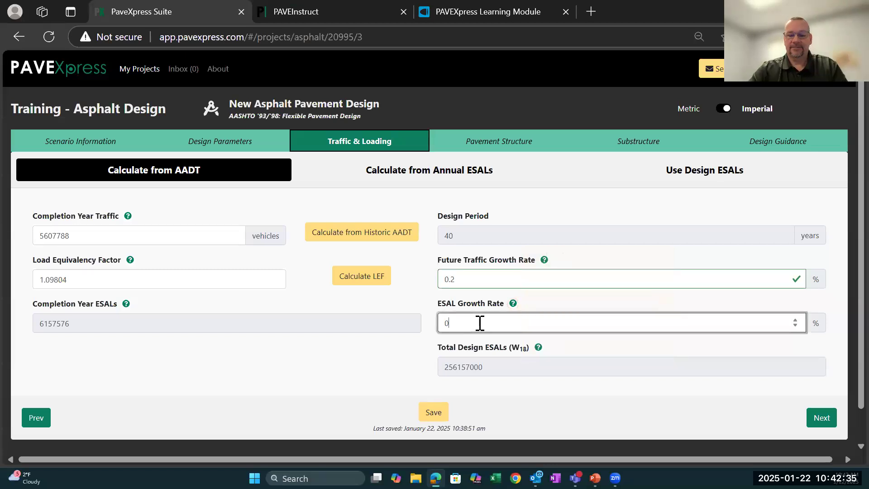
type(".5")
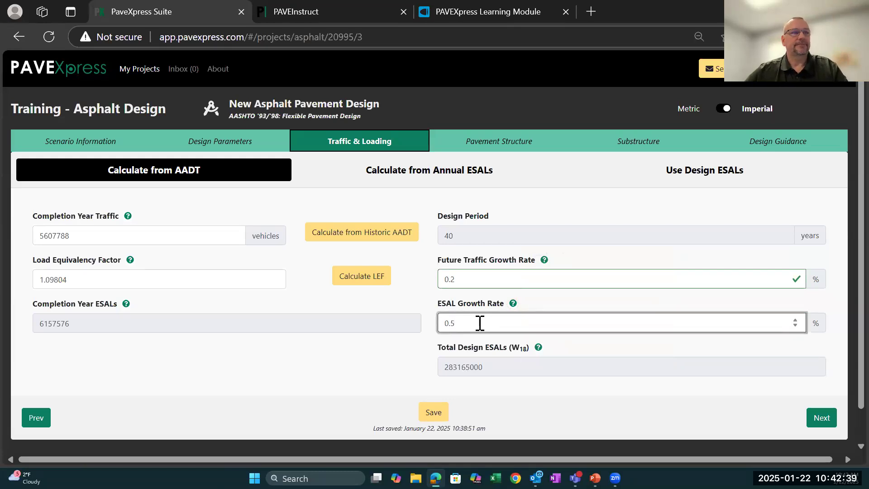
key("Tab")
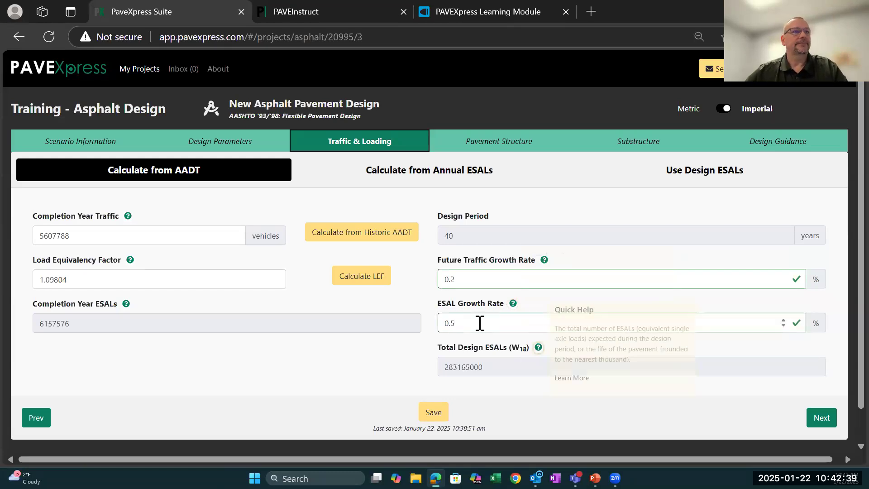
left_click(502, 365)
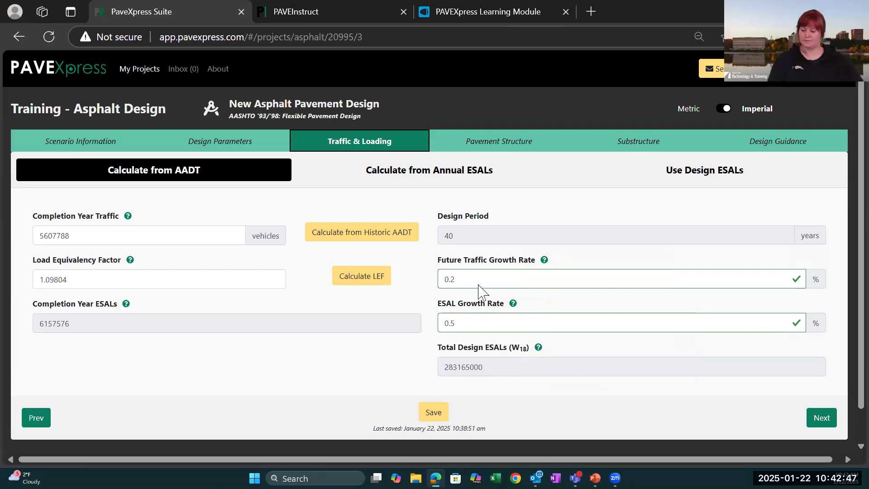
- Switch the asphalt layers in the Pavement Structure section from multiple lifts to a single lift
left_click(481, 143)
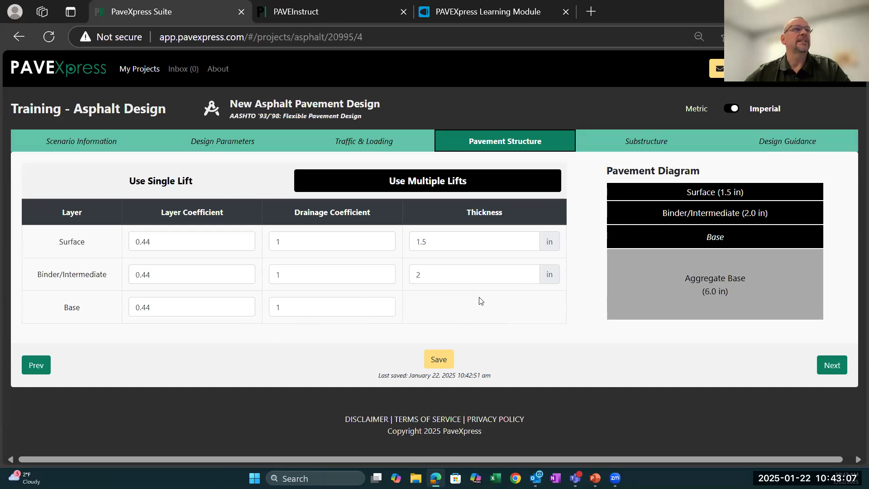
left_click(165, 181)
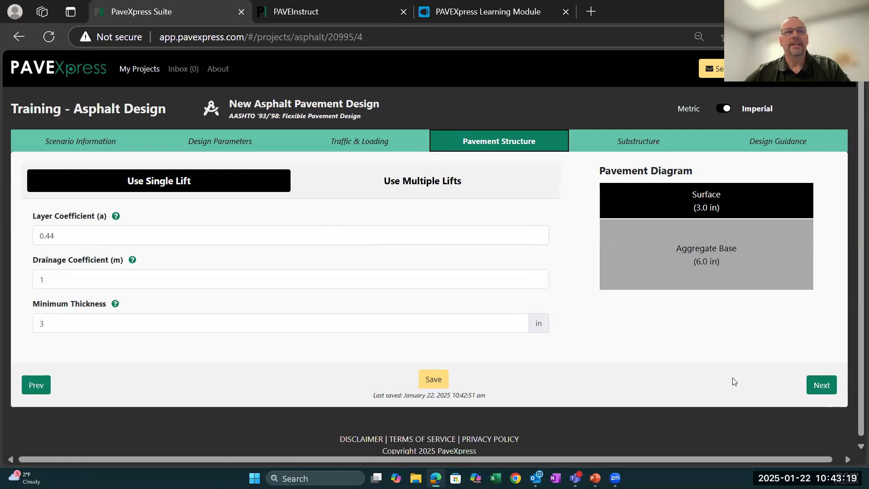
- Add an Aggregate subbase layer beneath the Aggregate Base in the substructure and mark its thickness as fixed
left_click(646, 142)
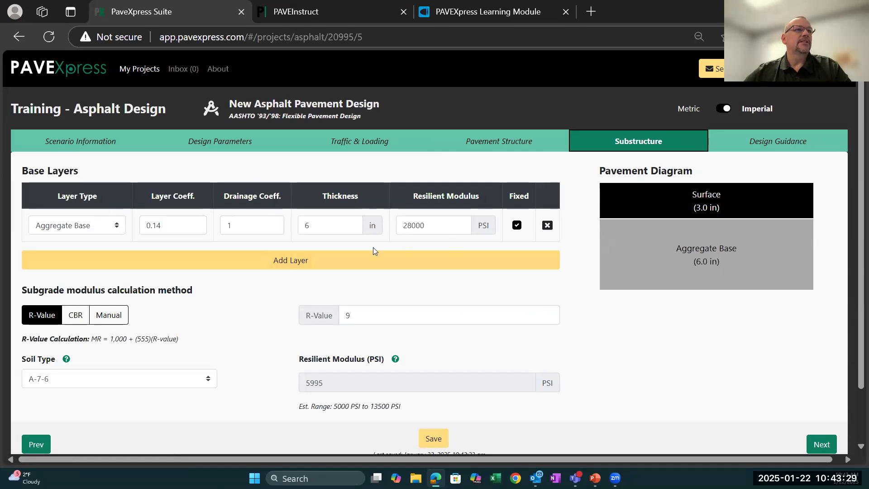
left_click(285, 265)
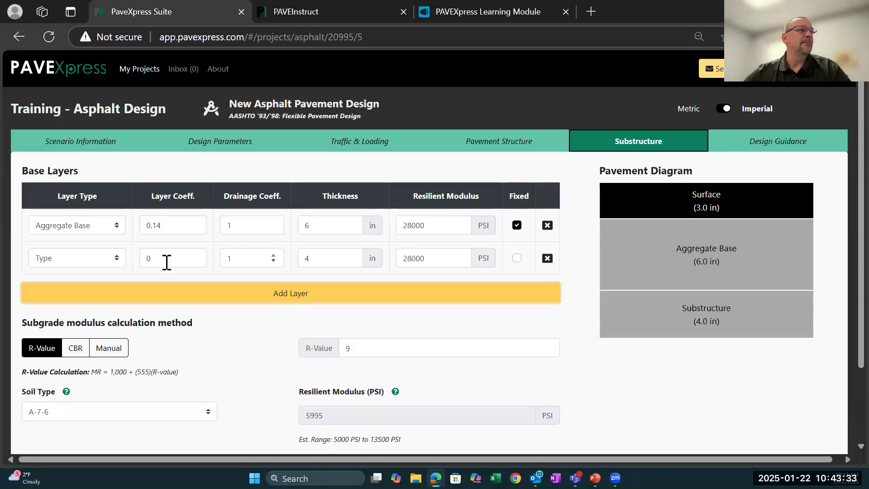
left_click(117, 259)
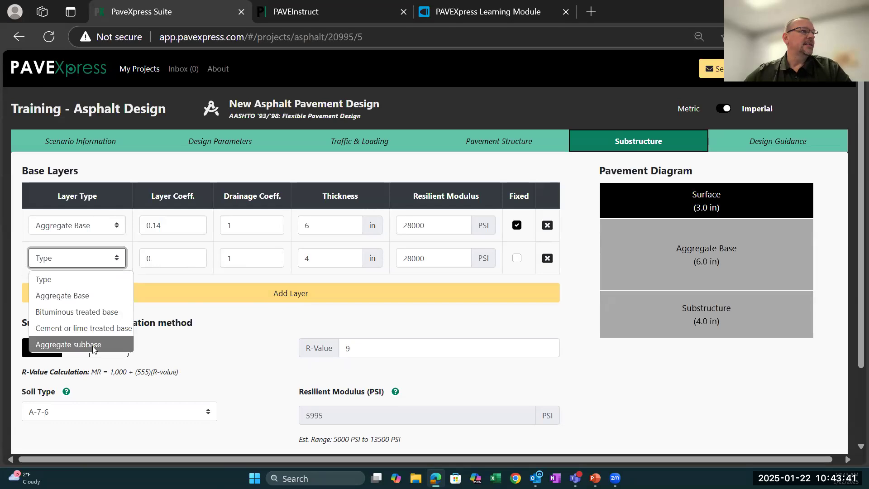
left_click(79, 345)
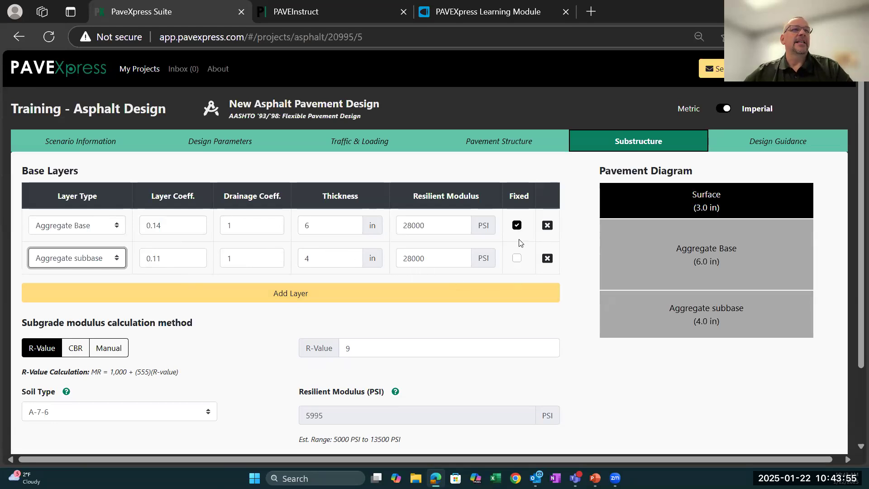
left_click(517, 258)
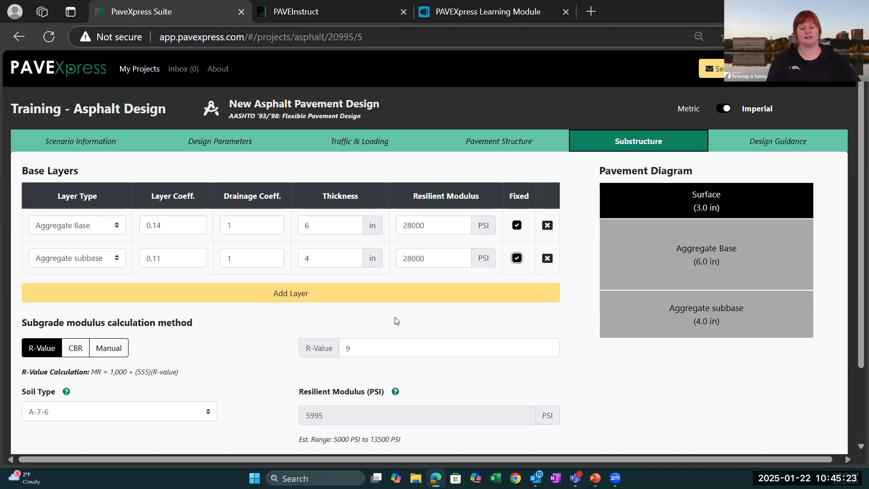
- Calculate the subgrade modulus by the R-Value method with an R-Value of 10
scroll(257, 336, "down", 2)
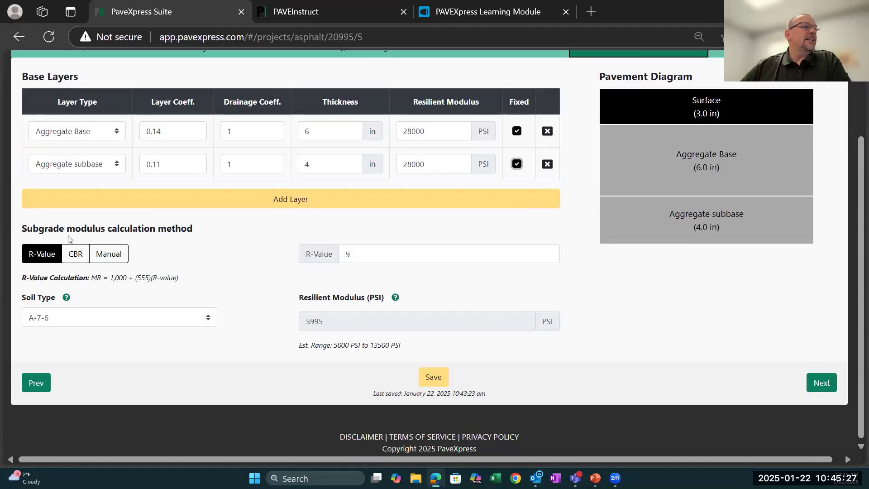
left_click(38, 257)
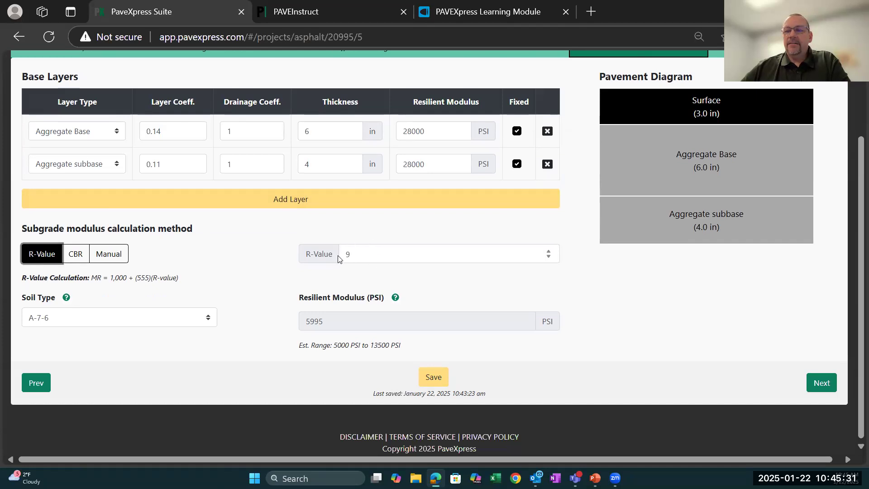
left_click(549, 252)
left_click(549, 252)
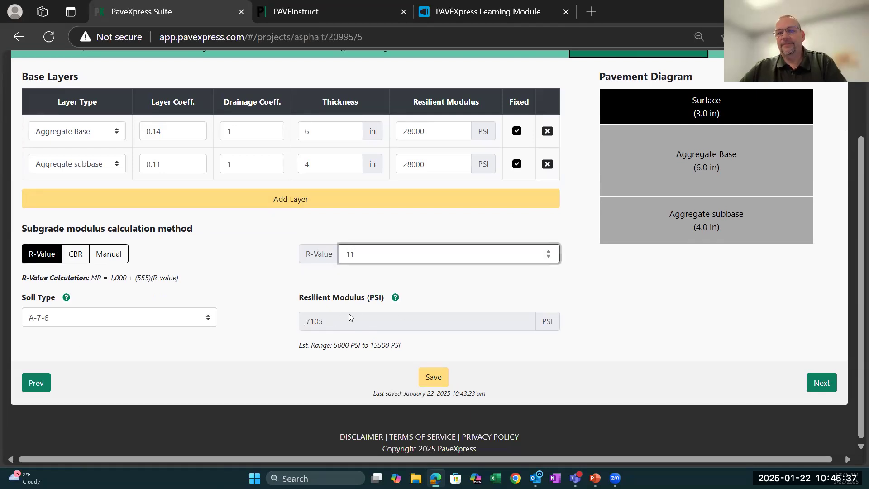
left_click(548, 256)
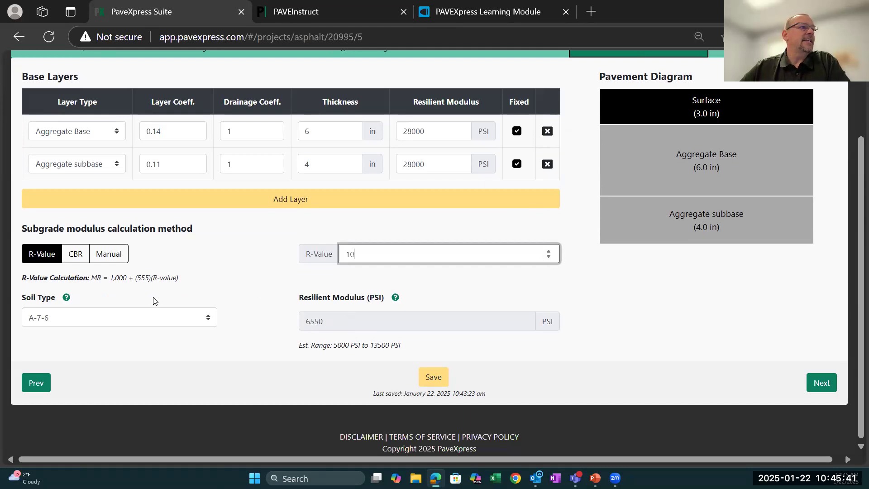
- Switch the subgrade modulus calculation method to CBR and set the CBR to 5
left_click(89, 260)
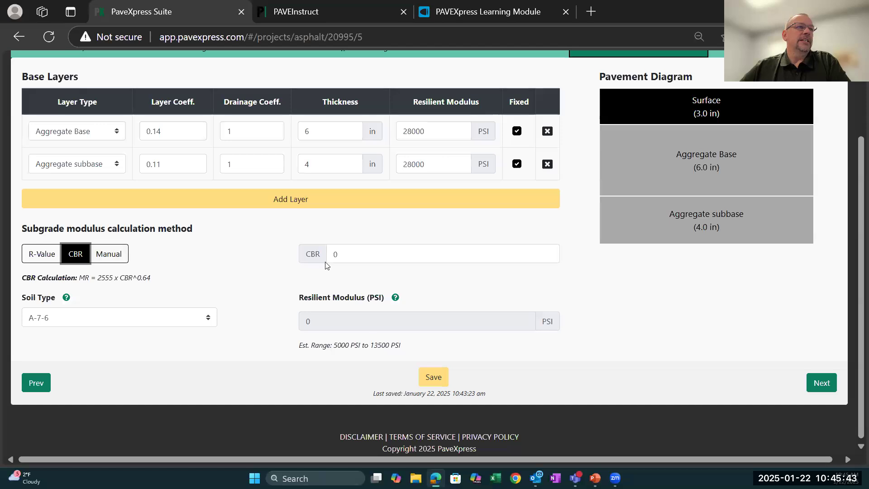
double_click(549, 251)
left_click(549, 252)
left_click(549, 251)
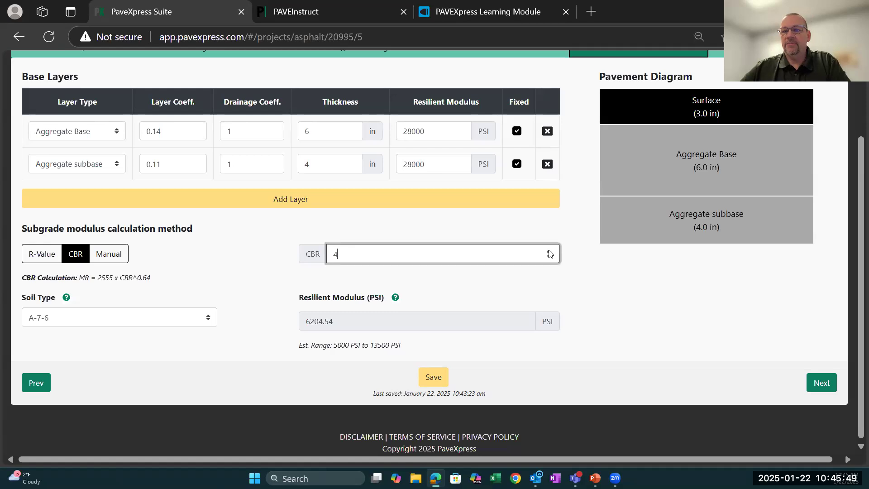
left_click(549, 252)
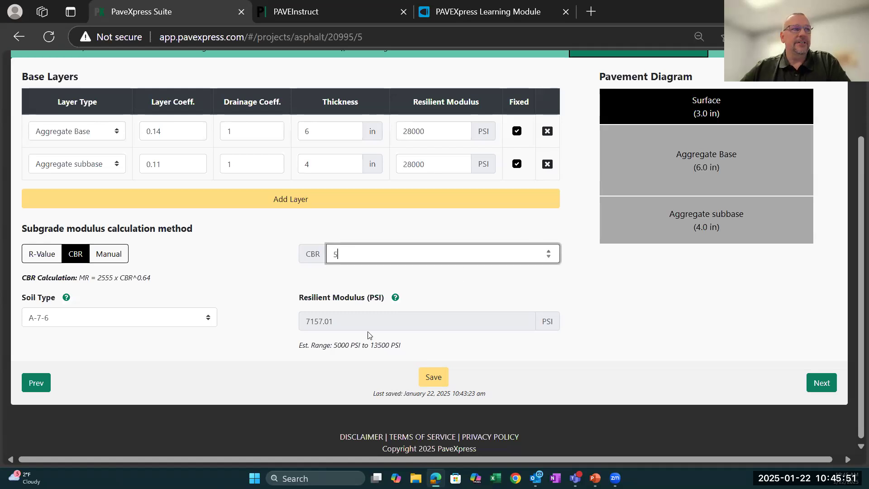
- Switch the subgrade modulus calculation to manual entry and set the soil type to A-2-7
left_click(113, 263)
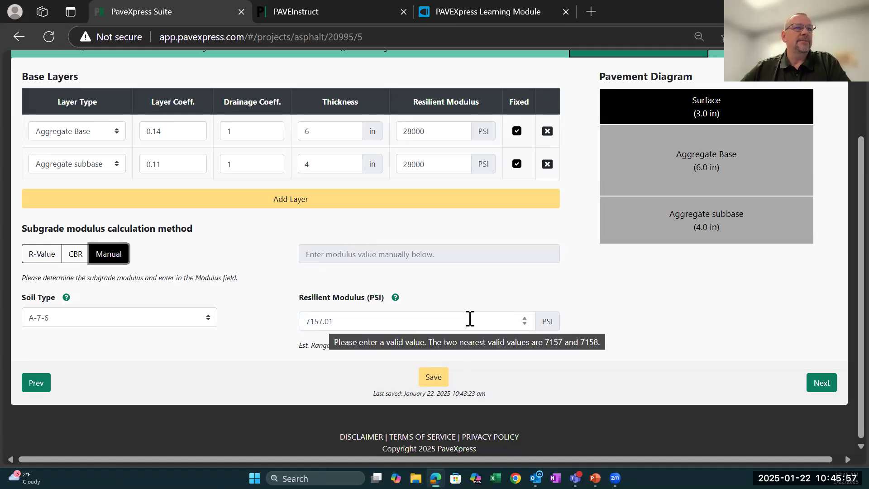
mouse_move(67, 302)
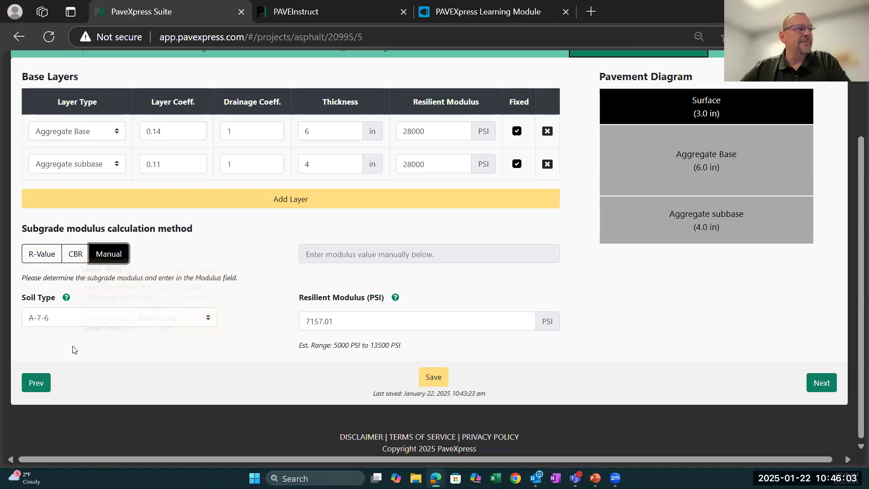
left_click(207, 318)
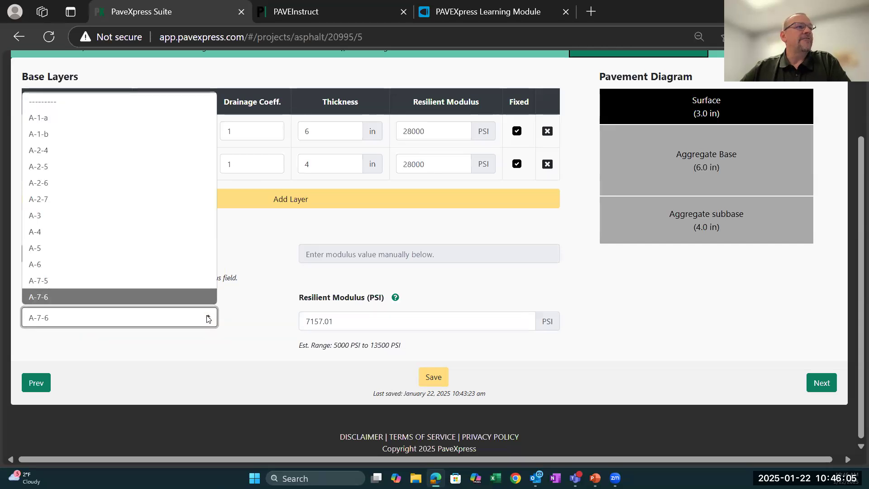
left_click(83, 199)
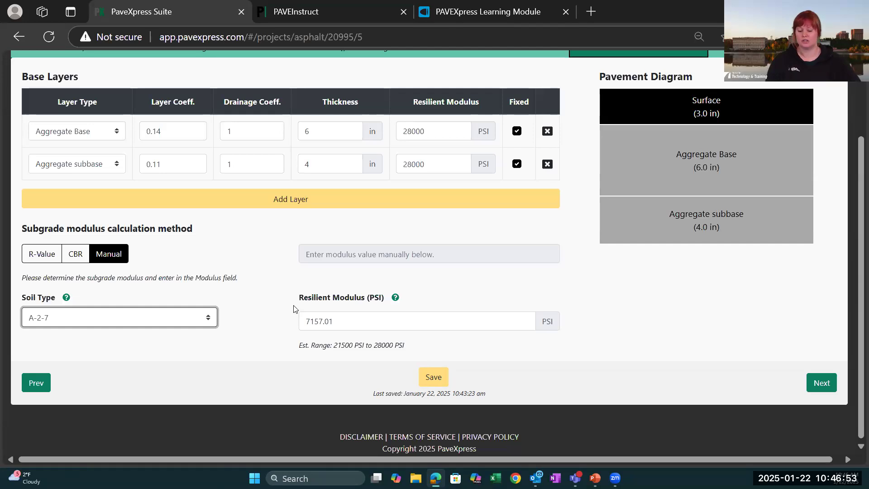
left_click(340, 321)
left_click_drag(340, 321, 277, 317)
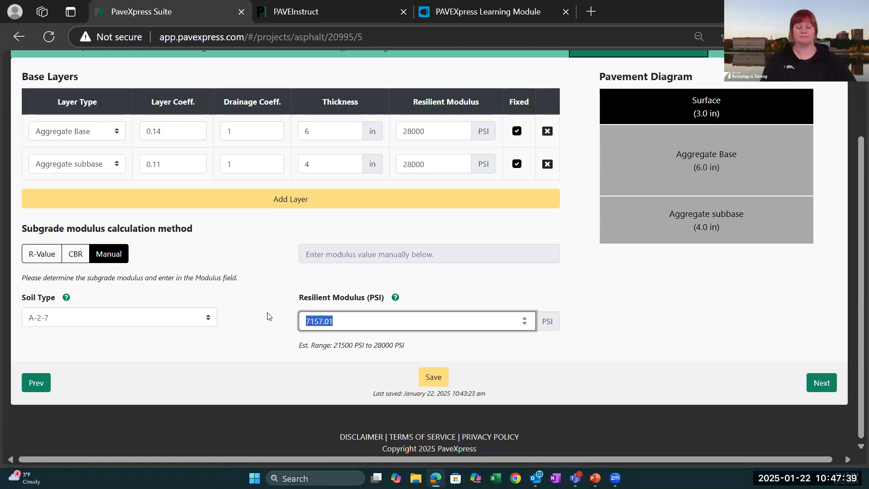
- Set the layer coefficient of the Aggregate Base layer to 0.18
left_click_drag(427, 131, 398, 138)
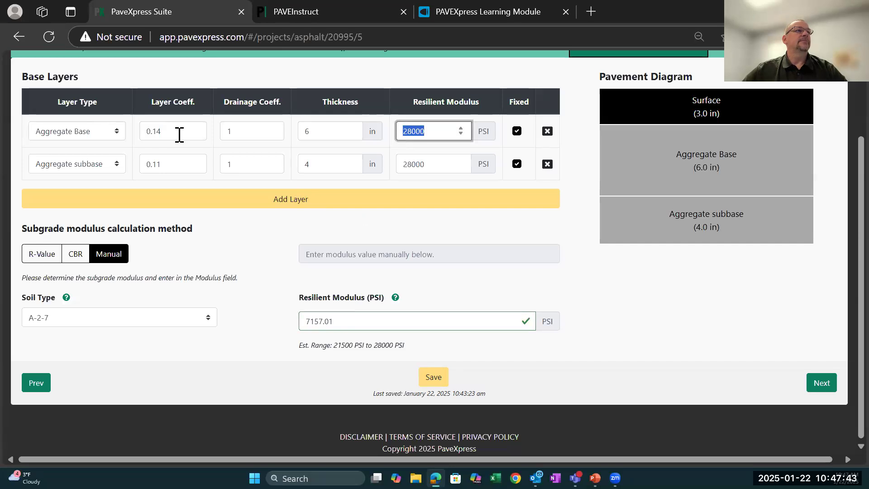
left_click_drag(162, 131, 141, 133)
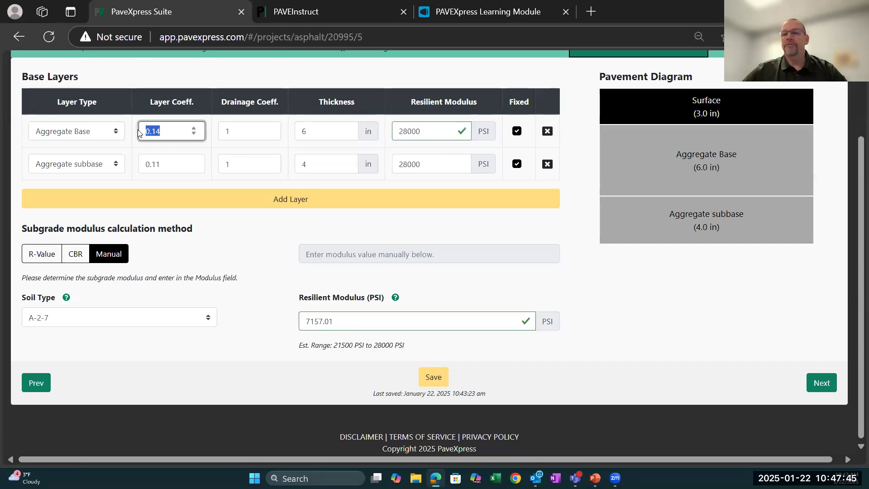
type("1")
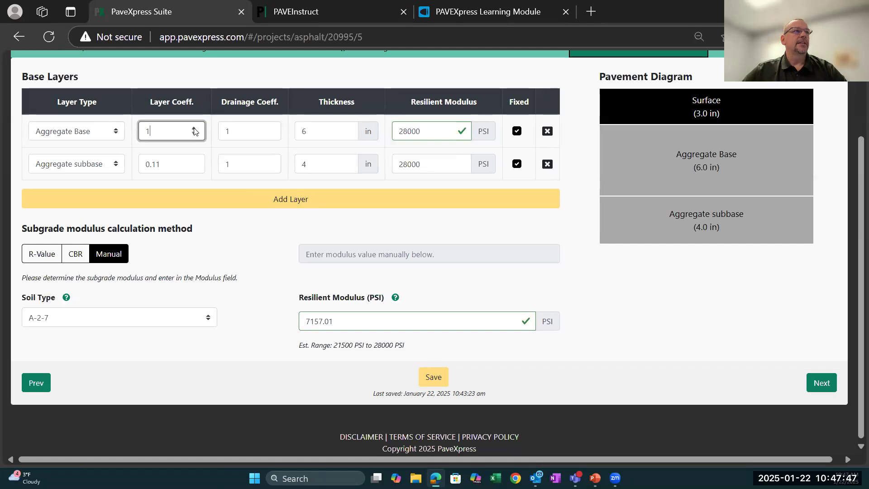
double_click(145, 130)
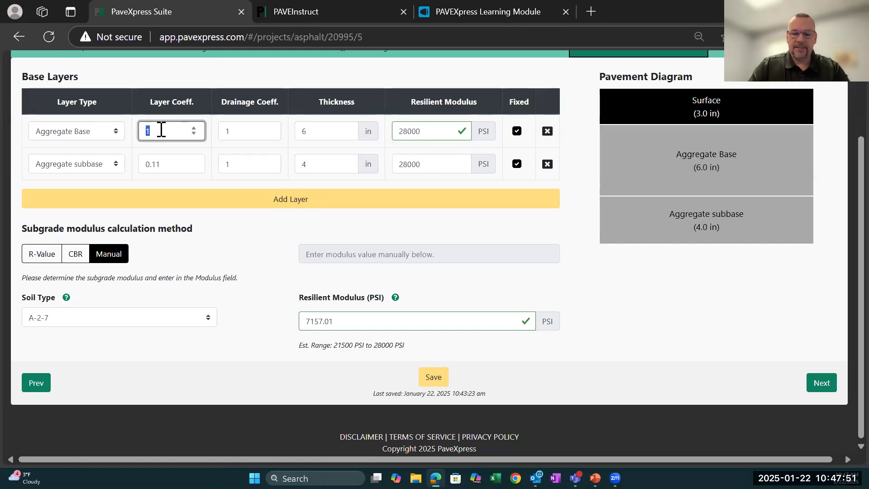
type("0")
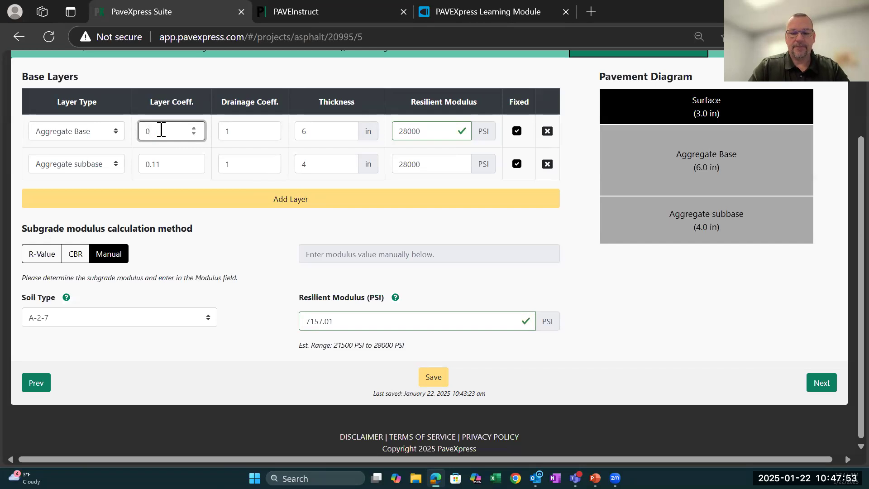
key("BackSpace")
type("18")
key("Tab")
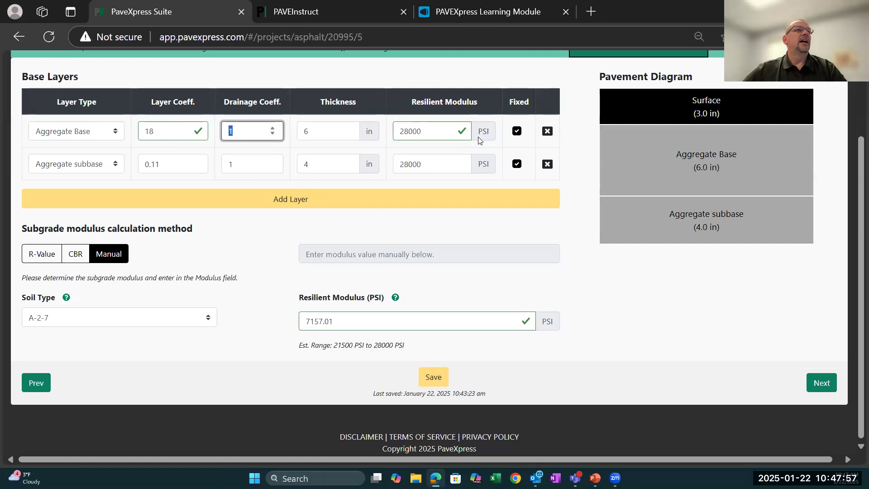
left_click(162, 132)
key("ctrl+a")
type("0.1")
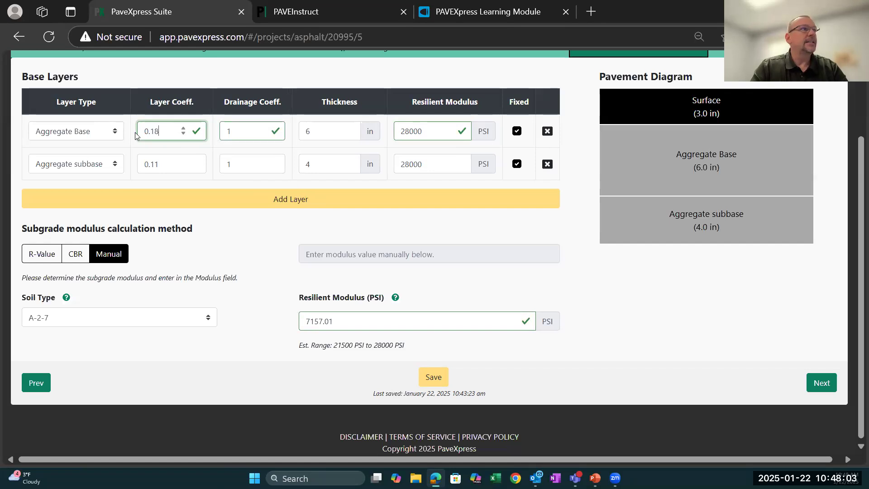
- Set the resilient modulus of the Aggregate Base layer to 35000 PSI, keeping its drainage coefficient and thickness
key("Tab")
key("Tab")
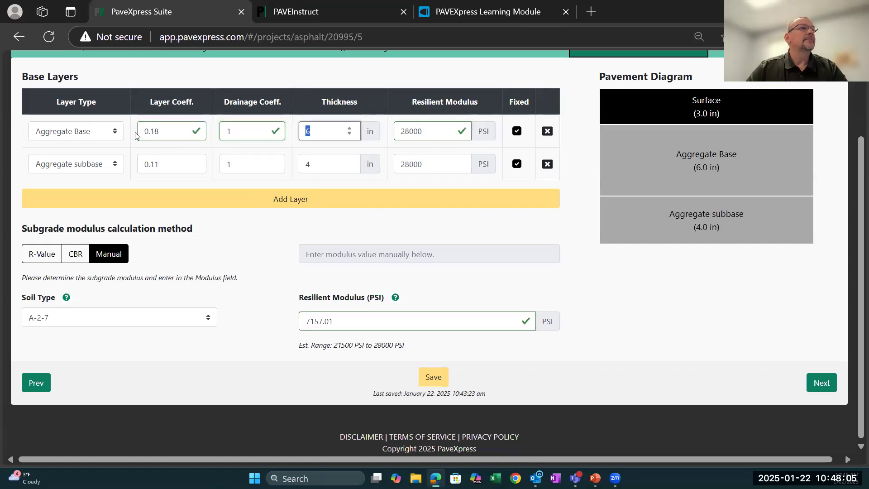
key("Tab")
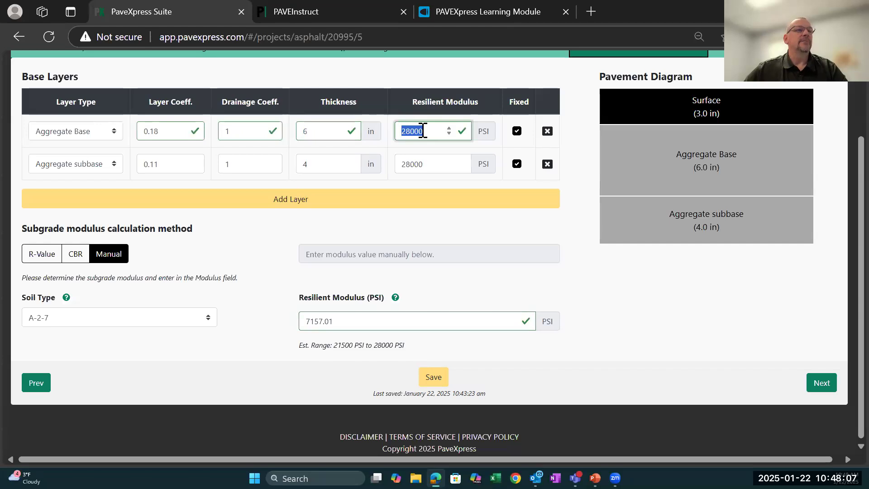
type("35000")
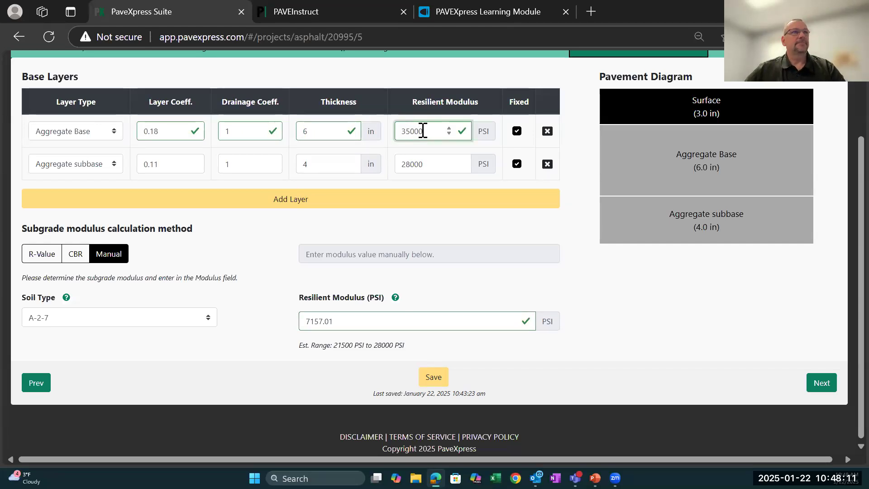
key("Tab")
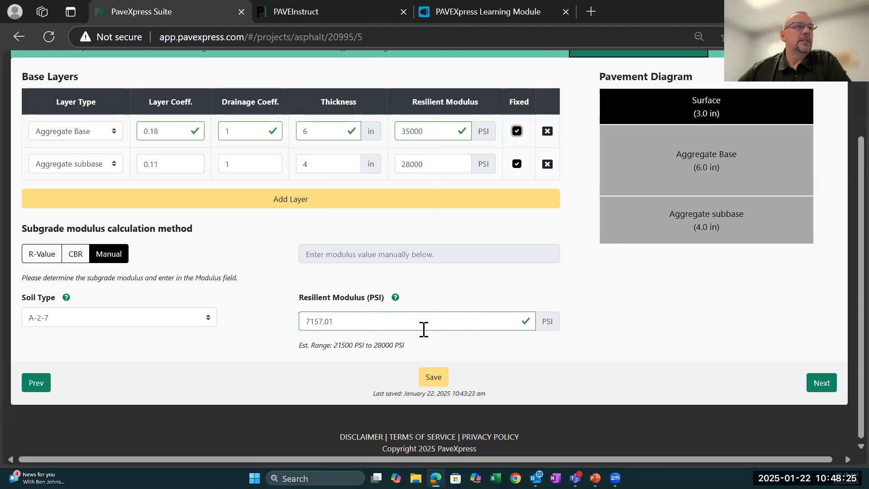
- Set the subgrade resilient modulus to 10000 PSI and generate the Design Guidance results
left_click(354, 321)
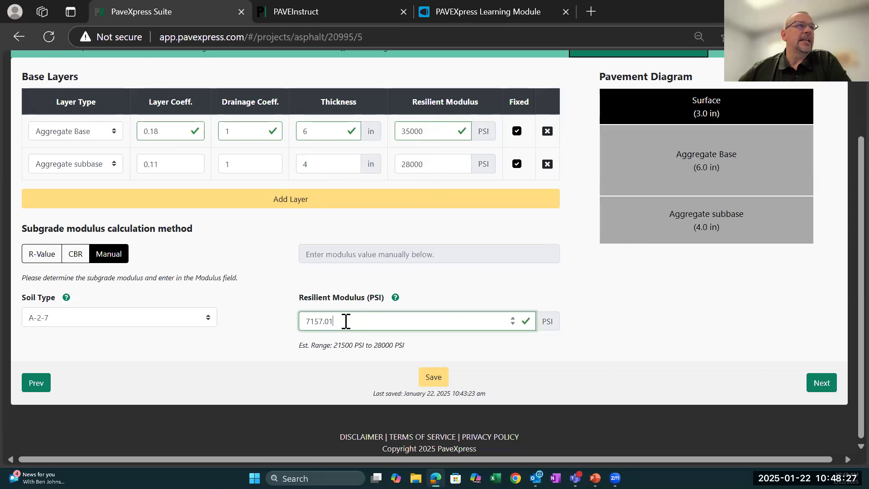
left_click_drag(346, 321, 286, 325)
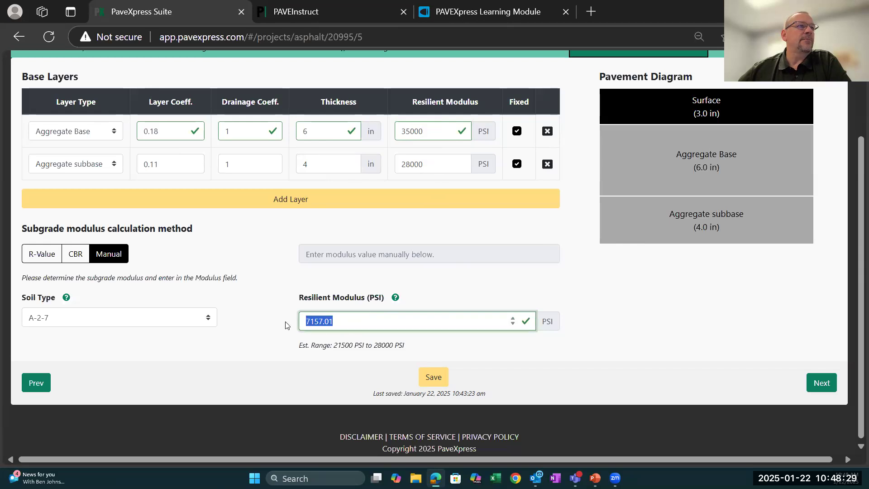
type("10")
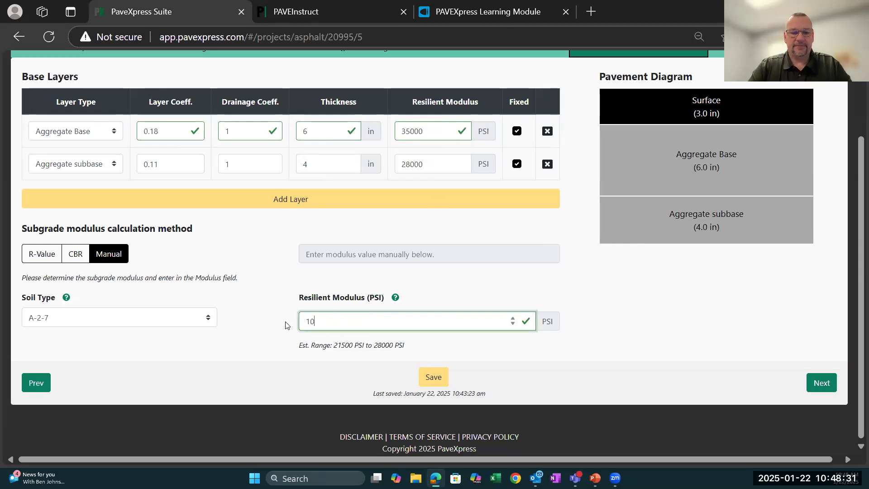
type("000")
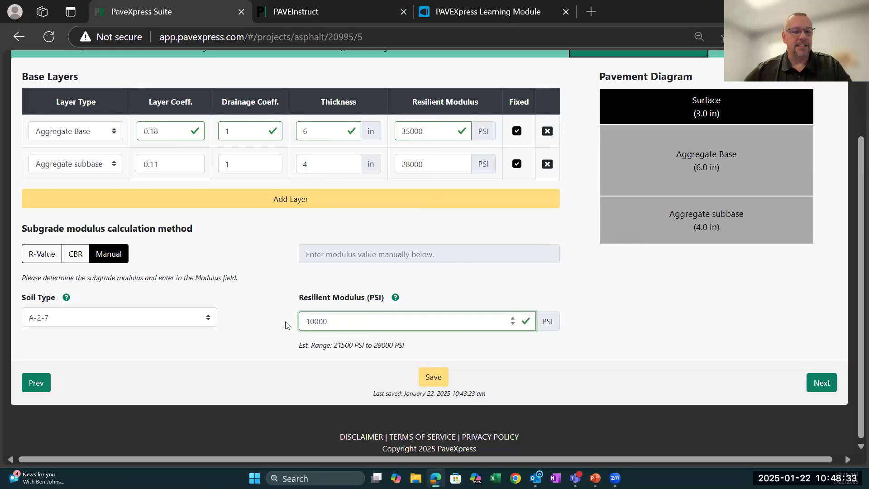
key("Tab")
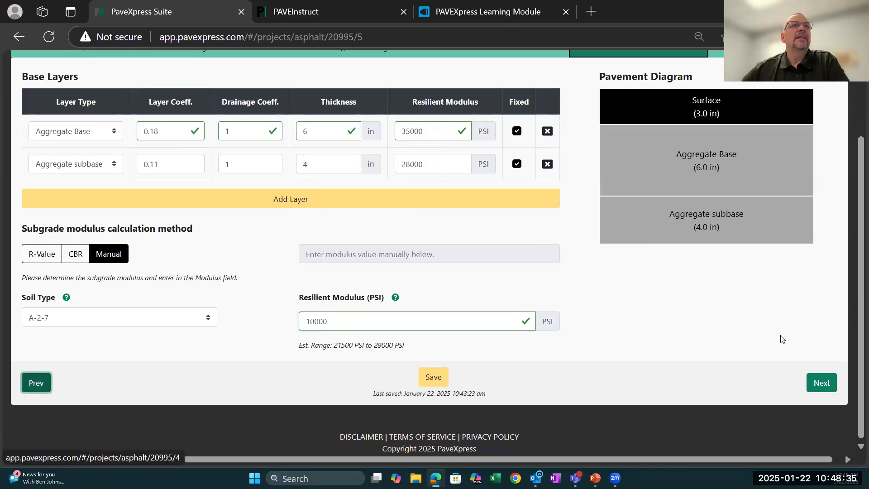
scroll(750, 364, "up", 1)
scroll(750, 366, "up", 2)
scroll(750, 365, "down", 3)
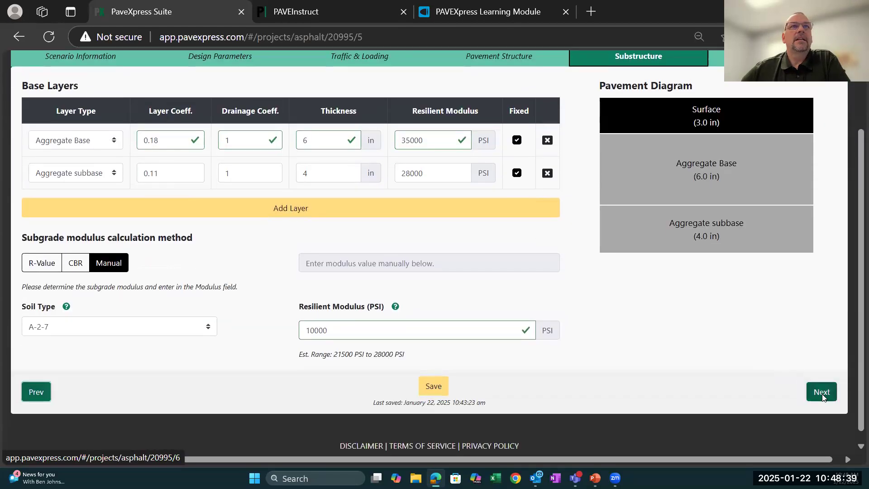
left_click(822, 393)
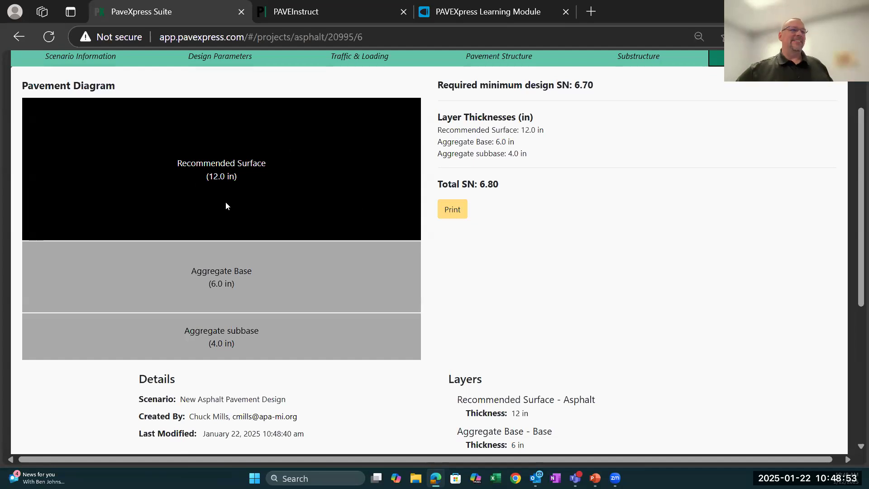
- Return to the substructure inputs, set the subgrade resilient modulus to 5000 PSI and regenerate the Design Guidance results
left_click(630, 57)
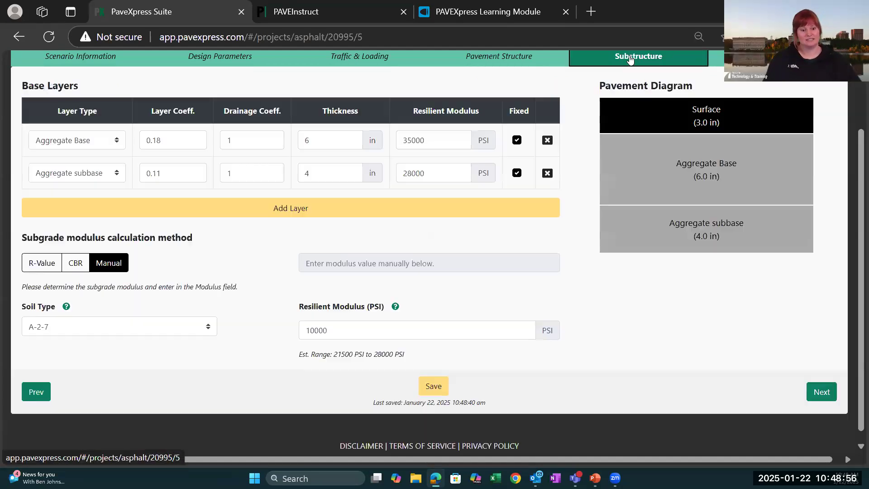
left_click(344, 330)
double_click(300, 334)
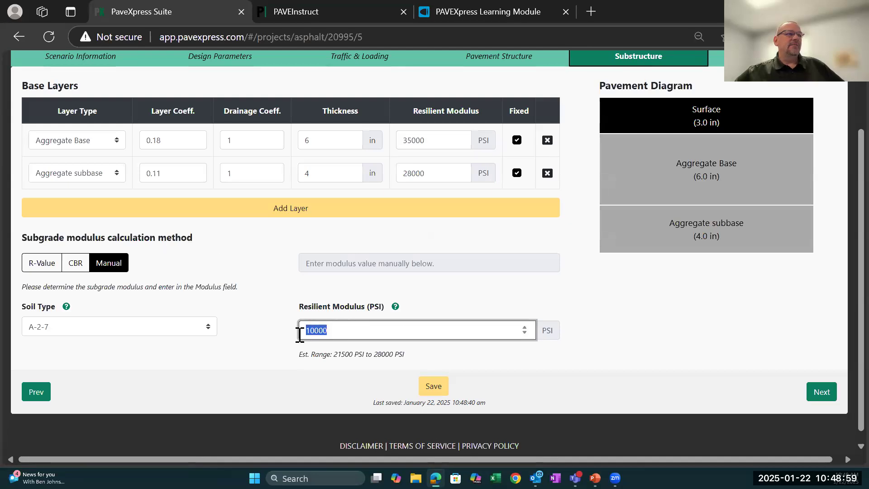
type("5000")
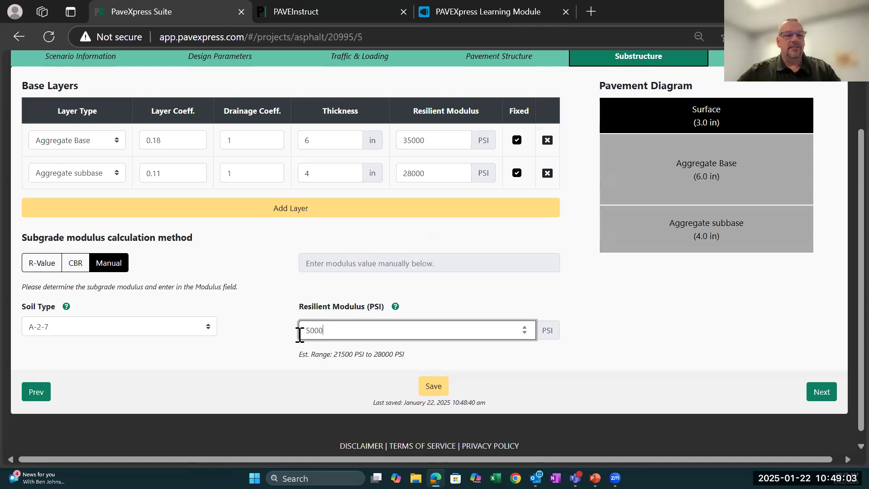
key("Tab")
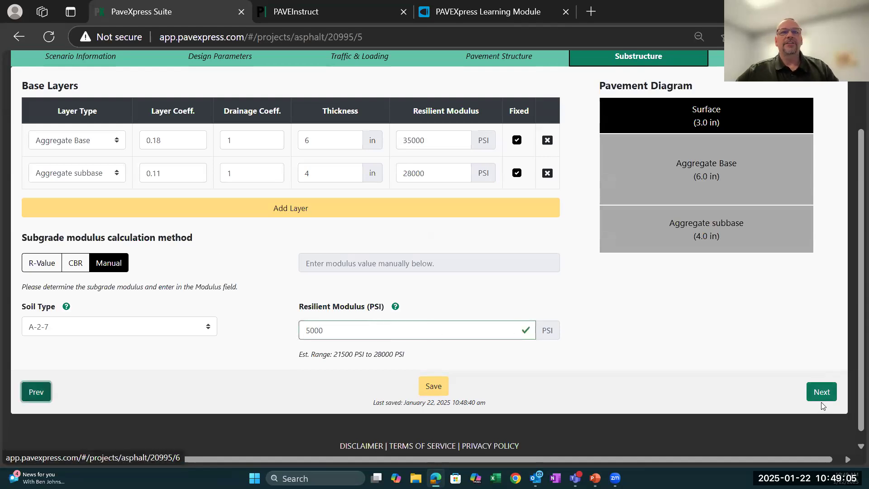
left_click(821, 391)
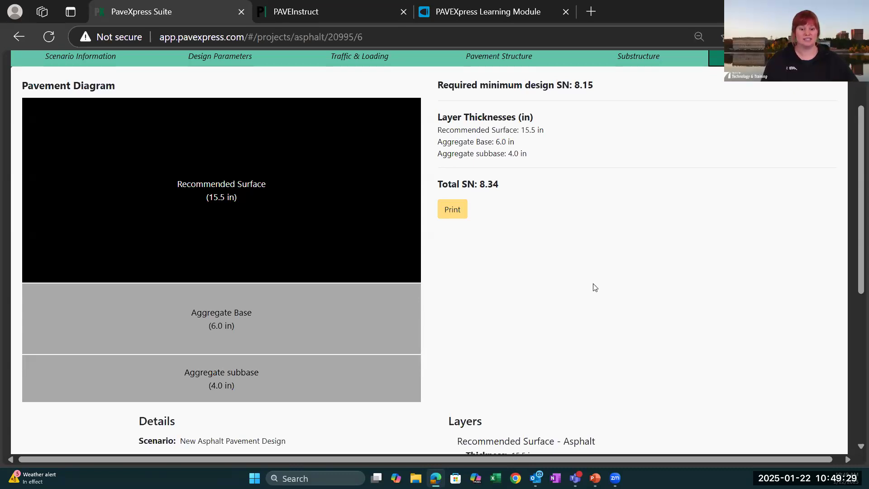
- Review the Design Guidance results, and look back through the scenario's substructure, pavement structure and traffic loading inputs
scroll(595, 287, "up", 2)
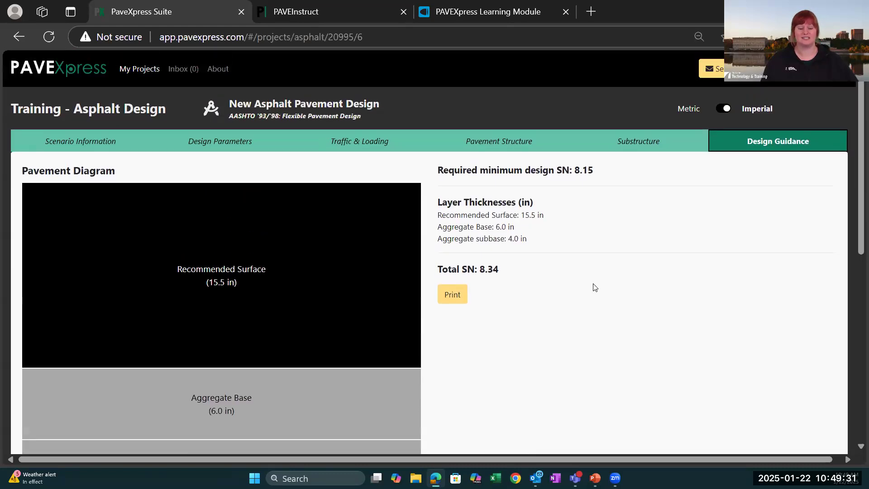
scroll(595, 287, "down", 2)
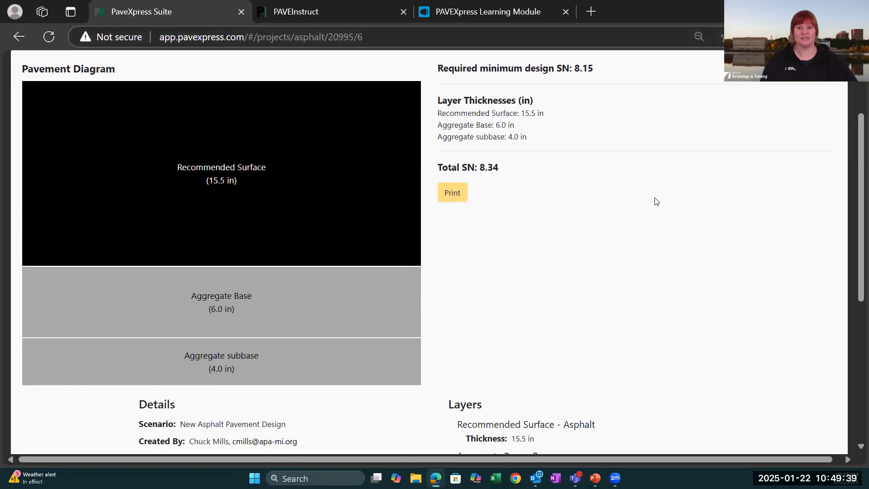
scroll(657, 199, "up", 1)
scroll(656, 201, "up", 2)
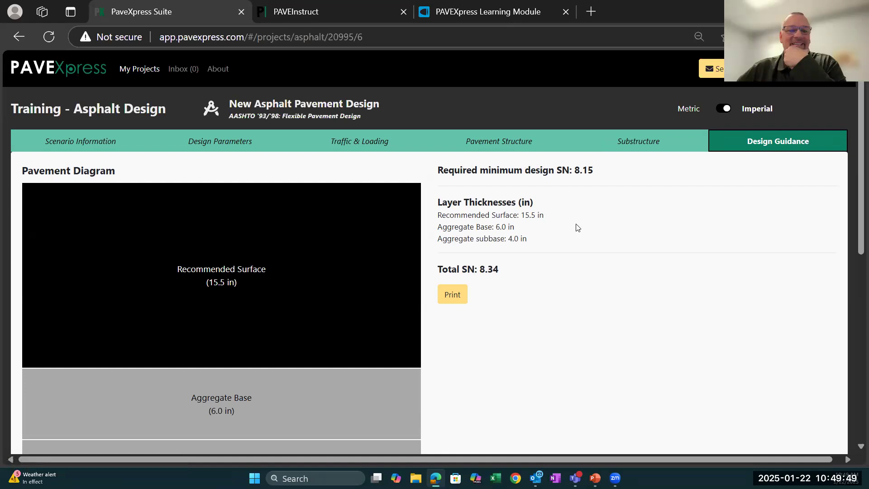
left_click(645, 142)
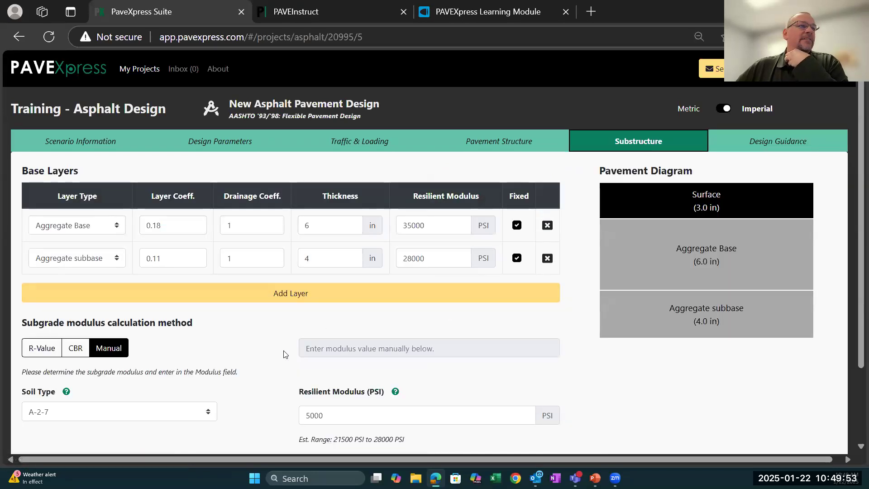
scroll(285, 354, "down", 2)
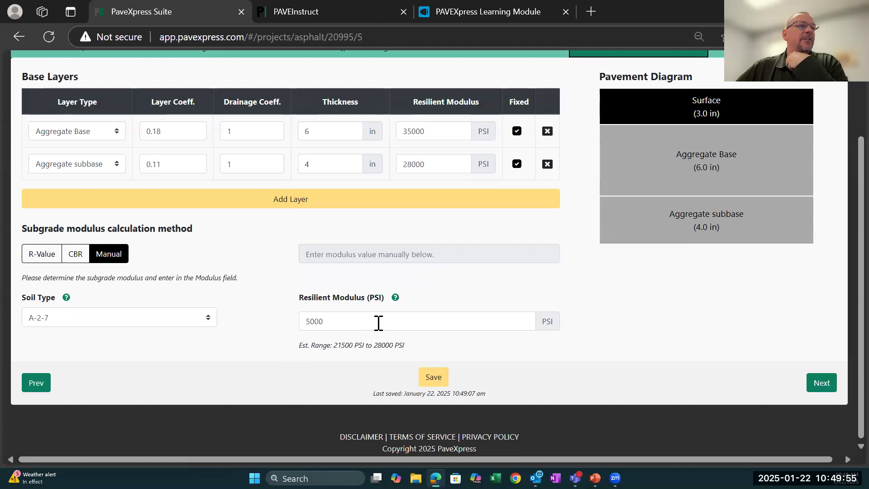
scroll(289, 312, "up", 2)
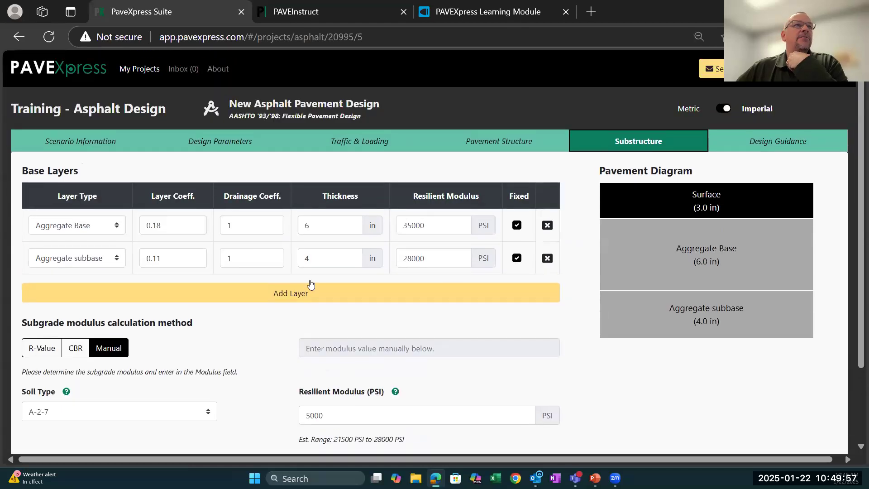
left_click(497, 146)
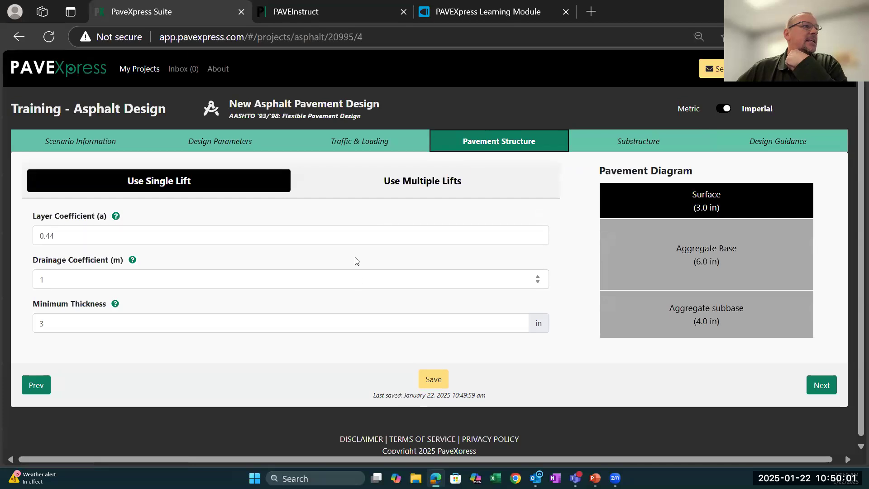
left_click(340, 149)
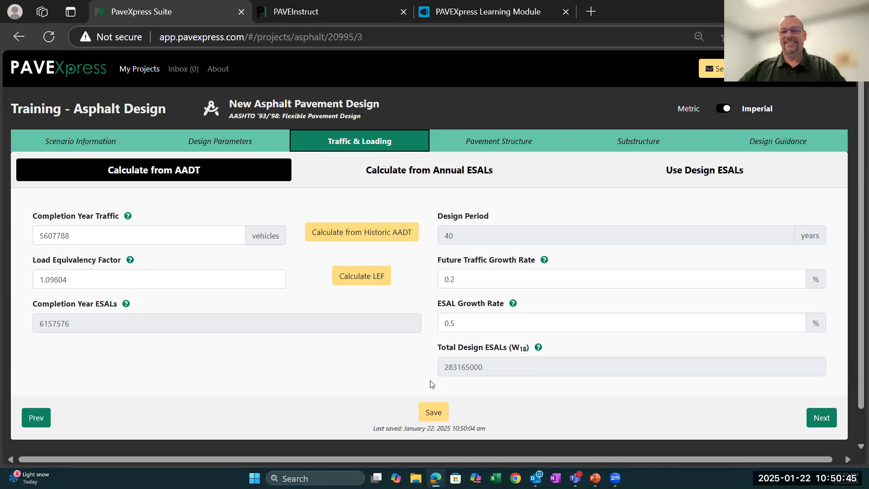
- Set the scenario's roadway classification to Local and check the design parameters
left_click(91, 145)
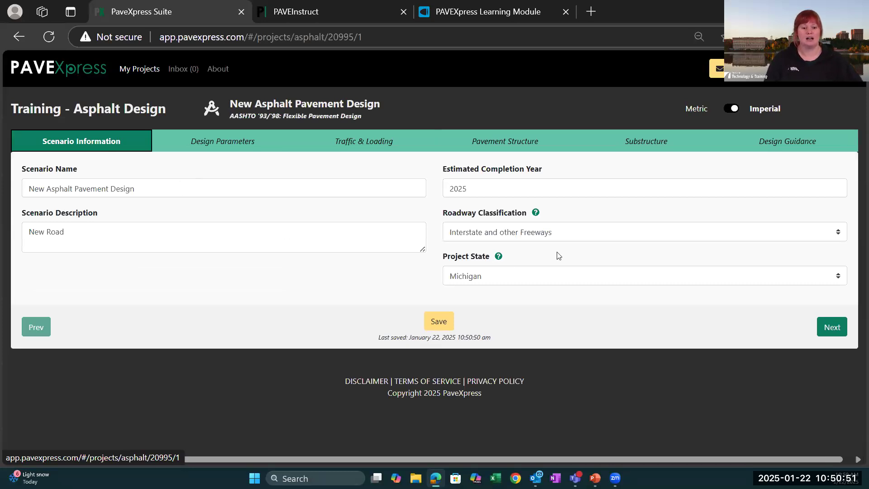
left_click(838, 234)
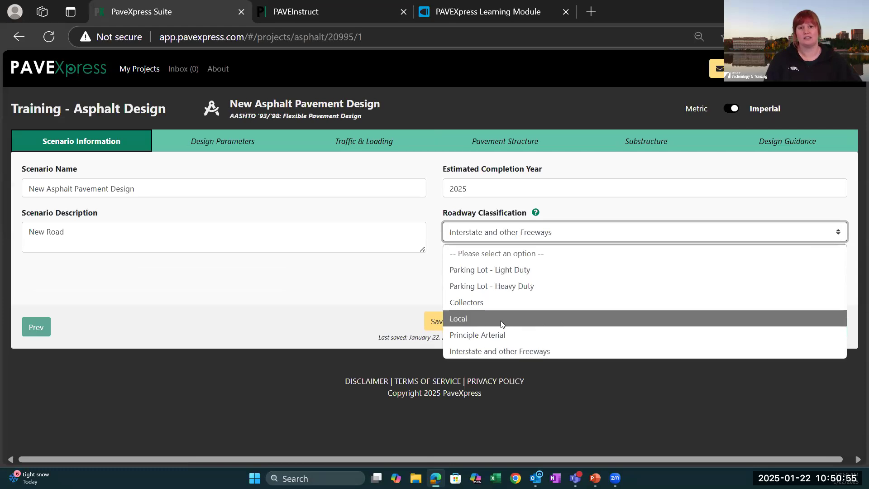
left_click(461, 319)
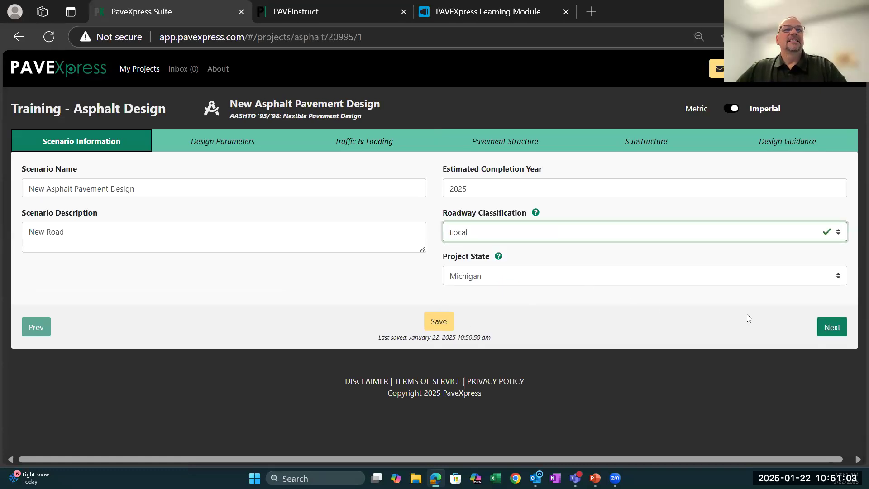
left_click(221, 139)
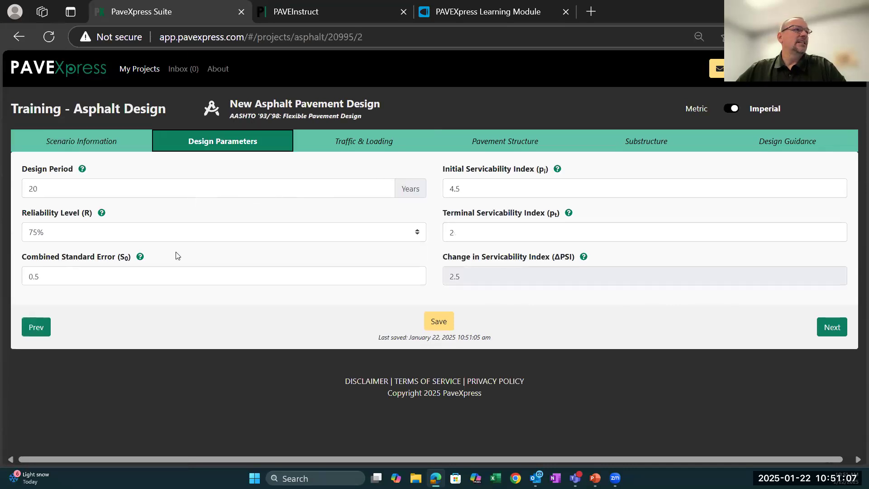
- Recalculate the completion year traffic from the historic AADT, accepting the existing count, lane, year and growth values
left_click(378, 141)
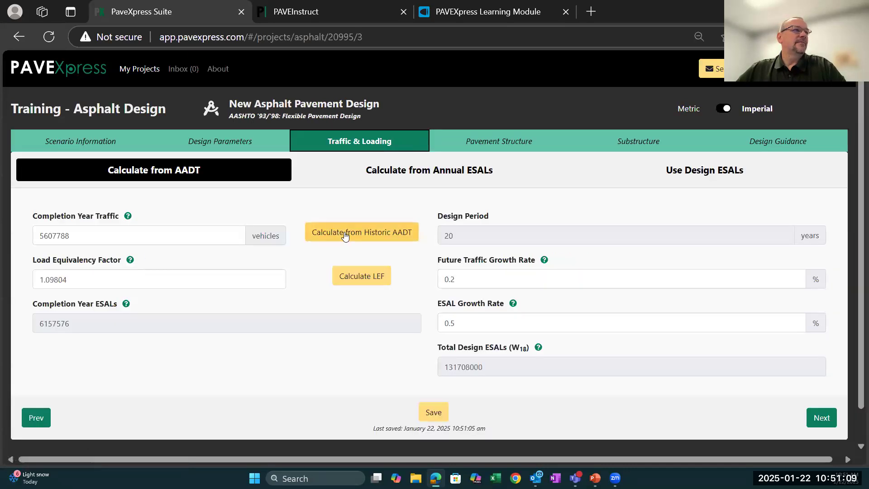
left_click(346, 233)
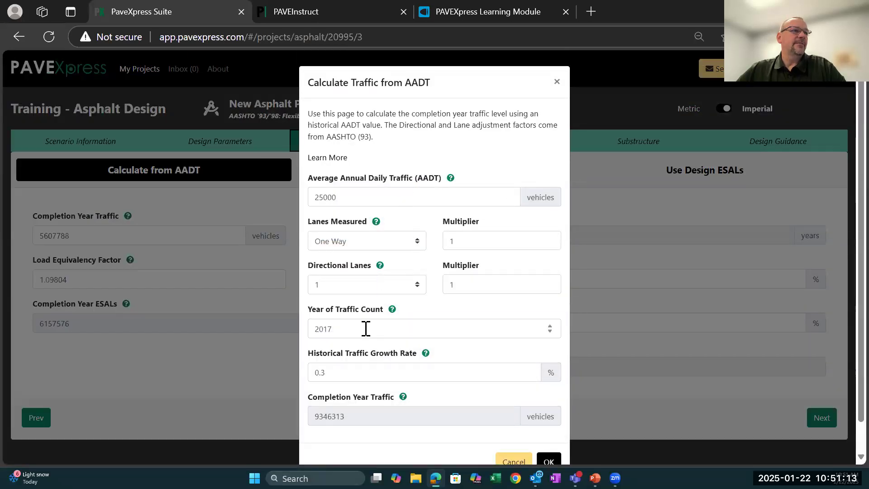
left_click(548, 461)
- Recalculate the load equivalency factor with Other traffic at 0% and Passenger traffic at 50%
left_click(365, 285)
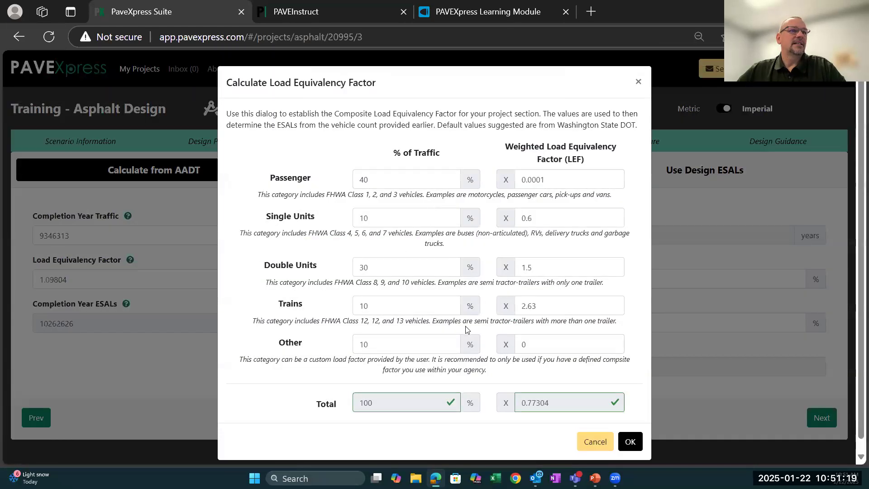
left_click_drag(376, 344, 360, 344)
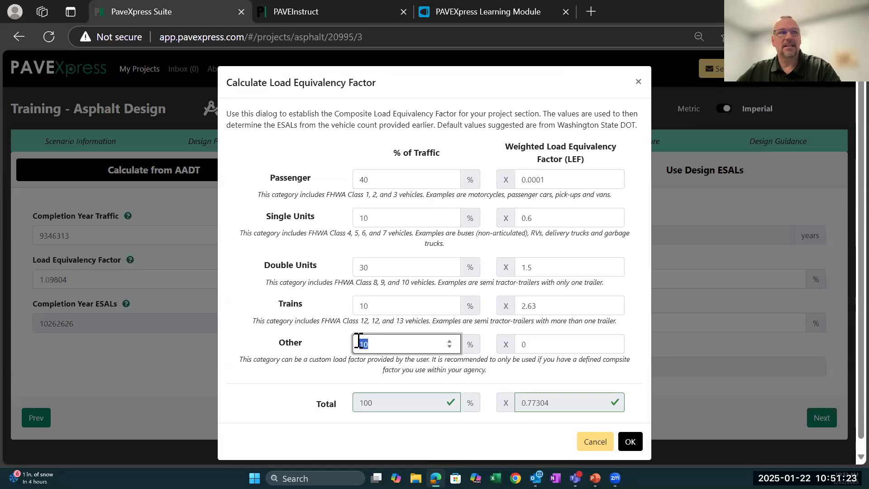
type("0")
left_click_drag(373, 179, 350, 181)
type("50")
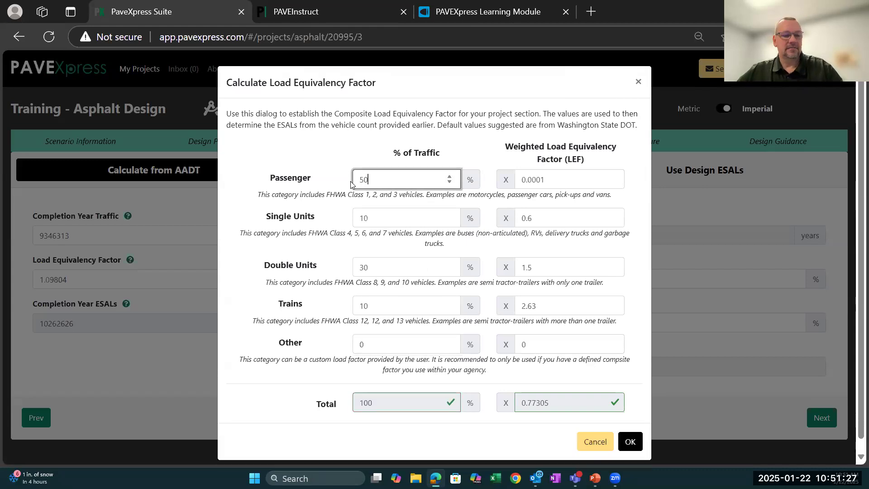
key("Tab")
left_click(627, 442)
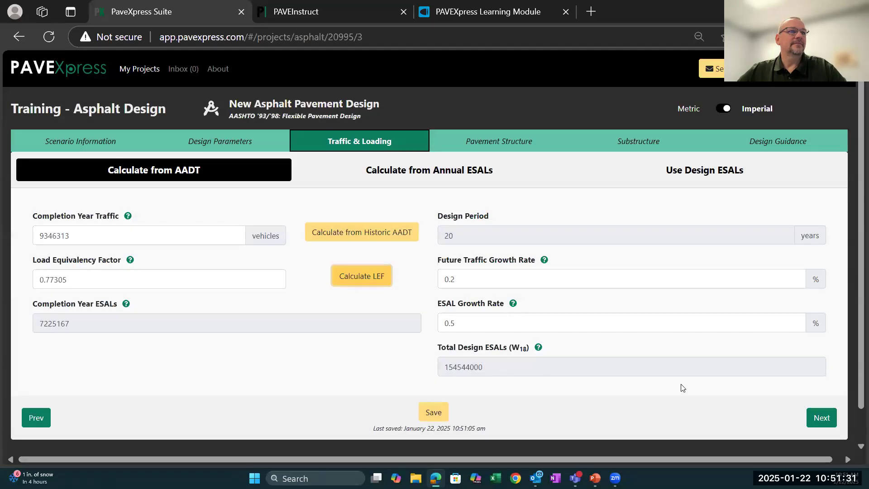
- Continue to the substructure inputs and set the layer coefficient of the Aggregate Base layer to 0.14
left_click(821, 417)
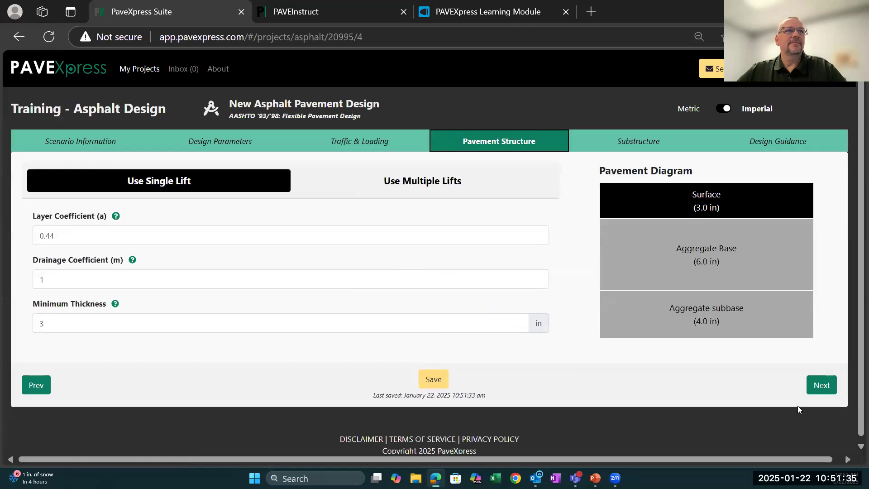
left_click(821, 387)
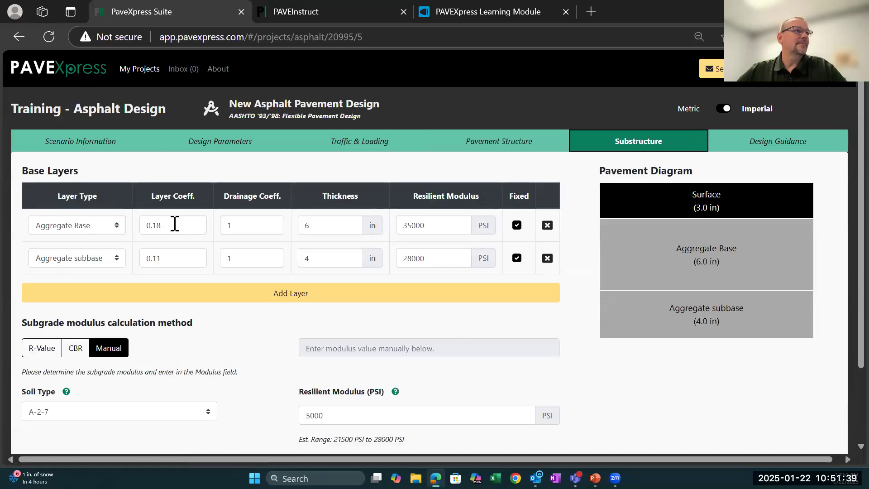
left_click(144, 229)
double_click(140, 230)
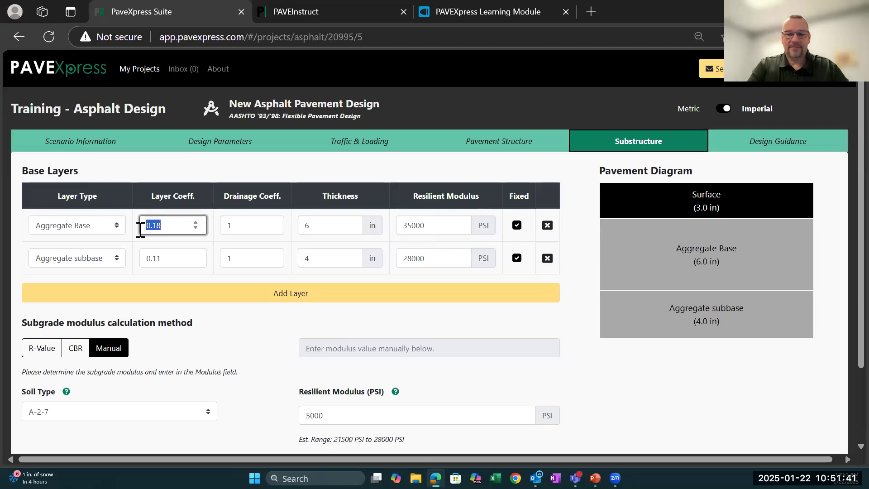
type("0.14")
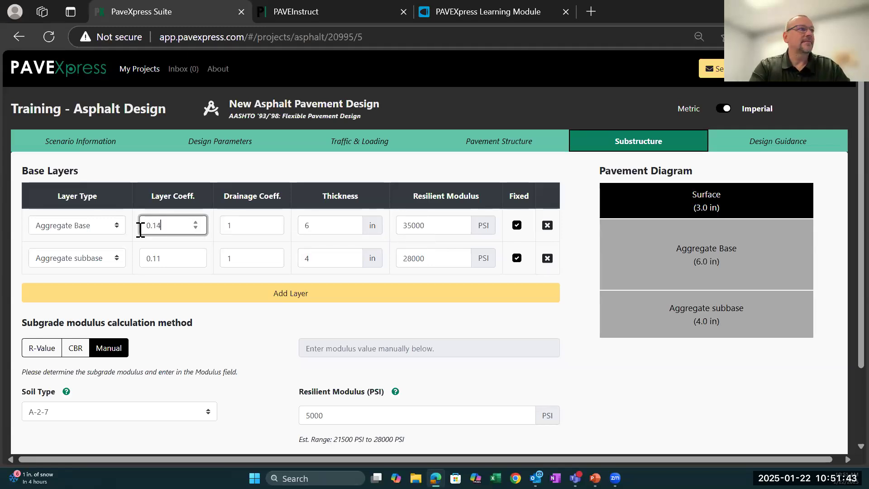
- Set the resilient modulus of the Aggregate Base layer to 28000 PSI
left_click(422, 223)
double_click(403, 226)
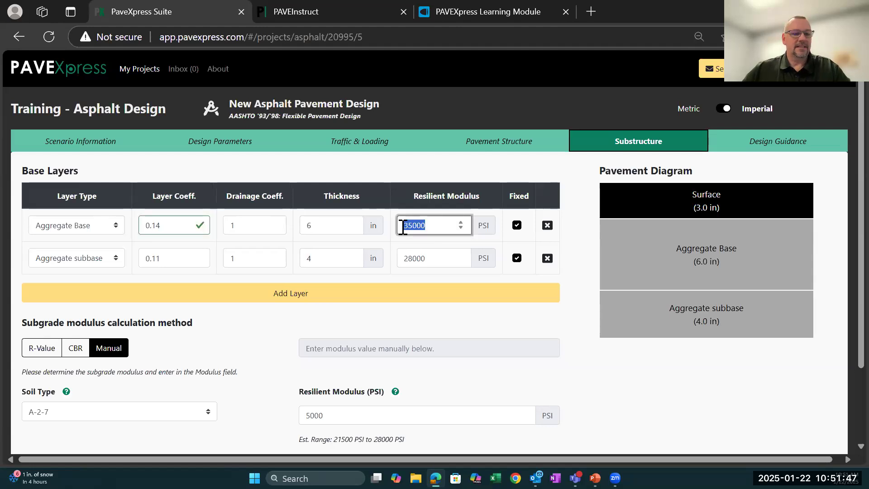
type("28000")
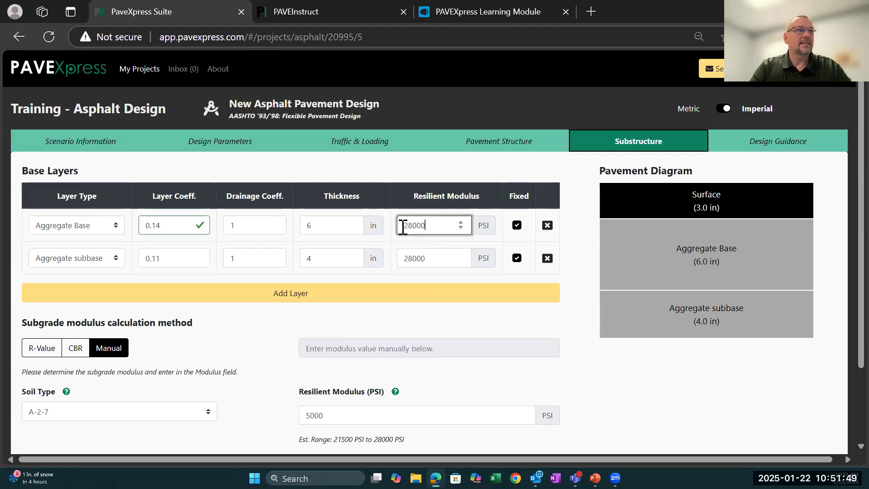
key("Tab")
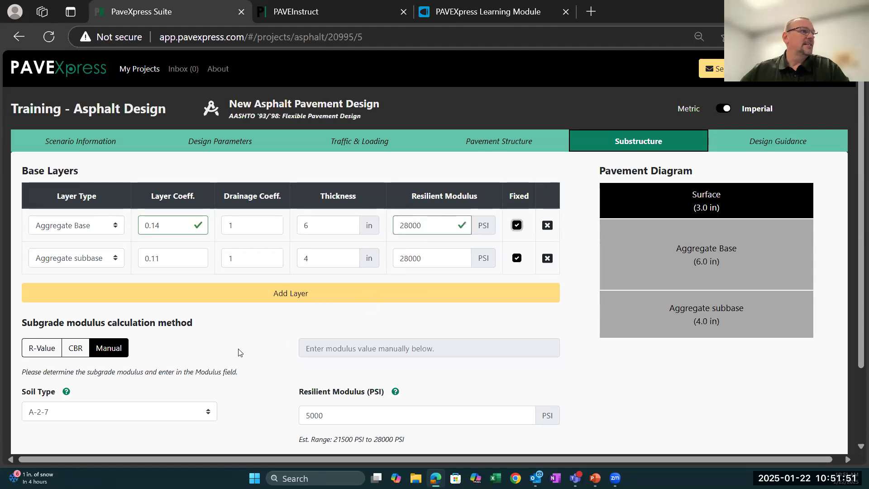
- Generate the Design Guidance results for the local road and review the recommended layers and design details
scroll(241, 353, "down", 2)
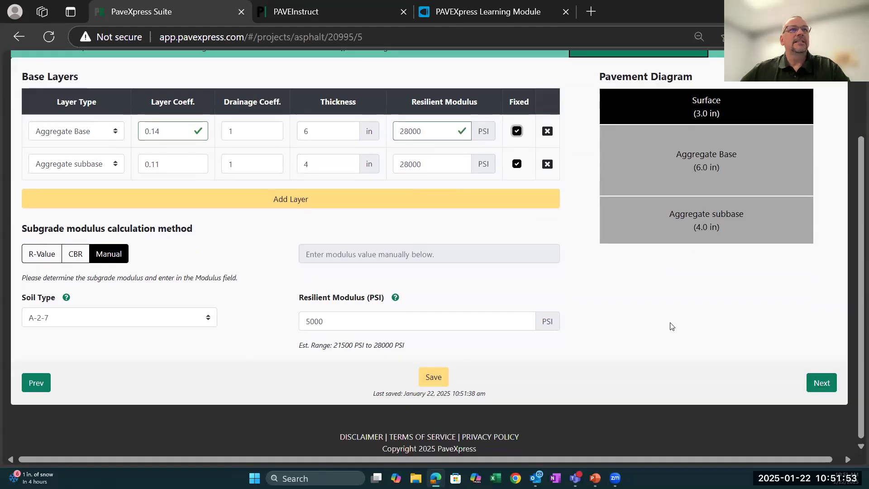
scroll(672, 326, "up", 1)
scroll(672, 326, "up", 1)
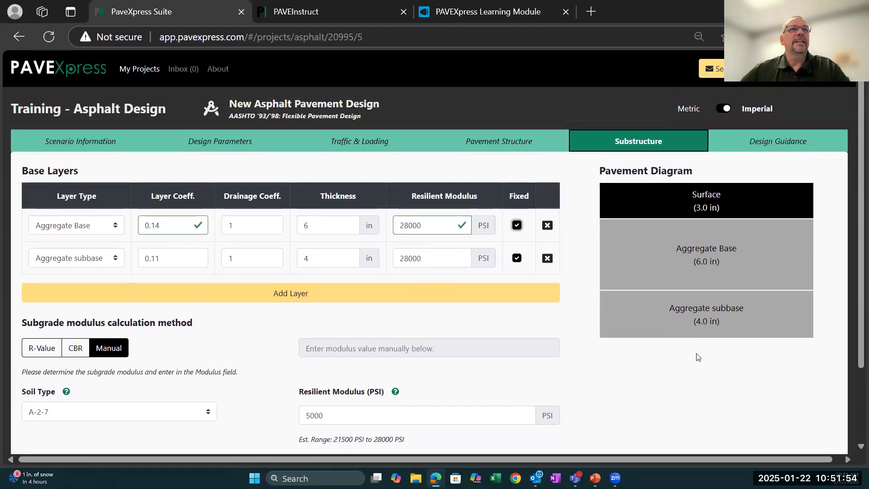
left_click(763, 144)
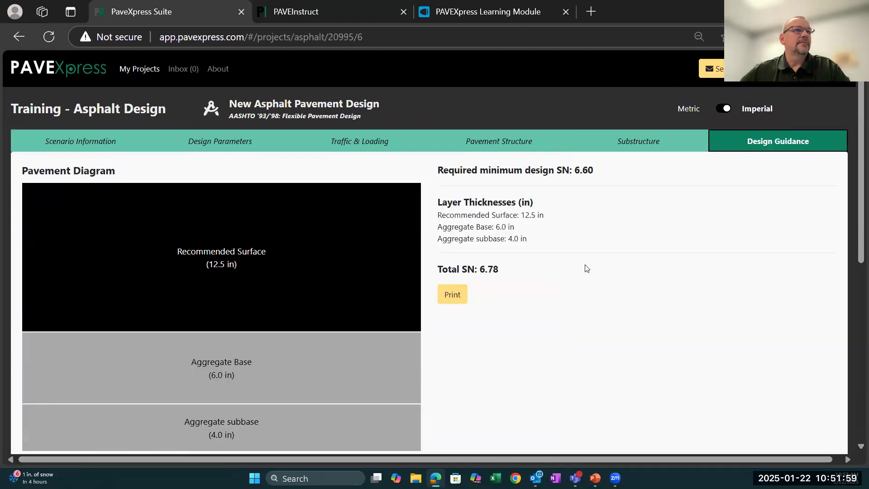
scroll(586, 268, "down", 2)
scroll(586, 269, "down", 6)
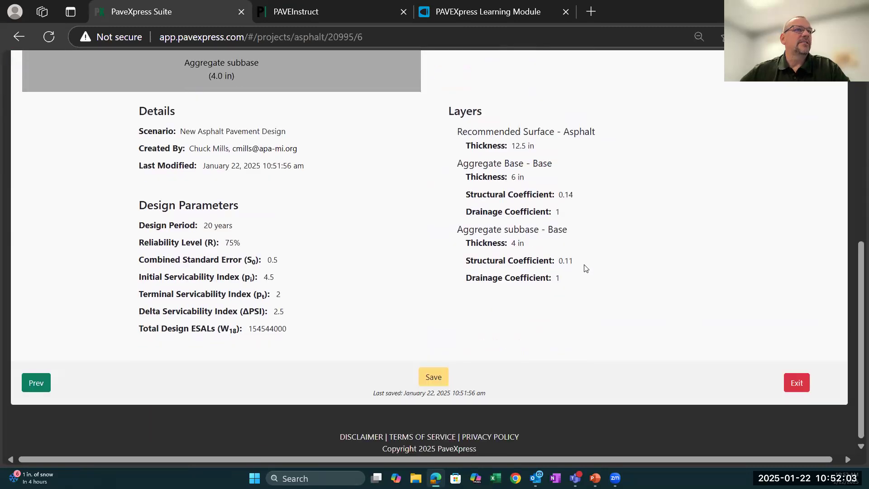
scroll(587, 268, "up", 8)
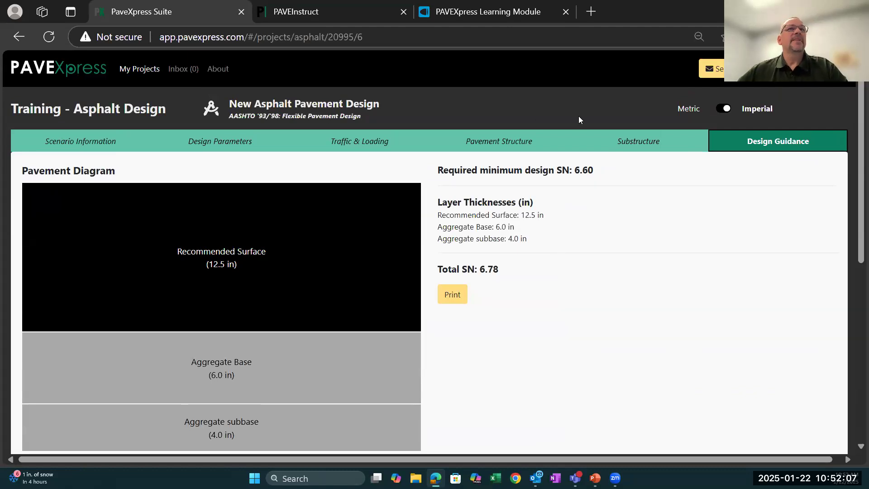
- Open the New AC Overlay Pavement Design scenario in the Training - Asphalt Overlay project and review its existing layers, subgrade and overlay inputs
left_click(141, 72)
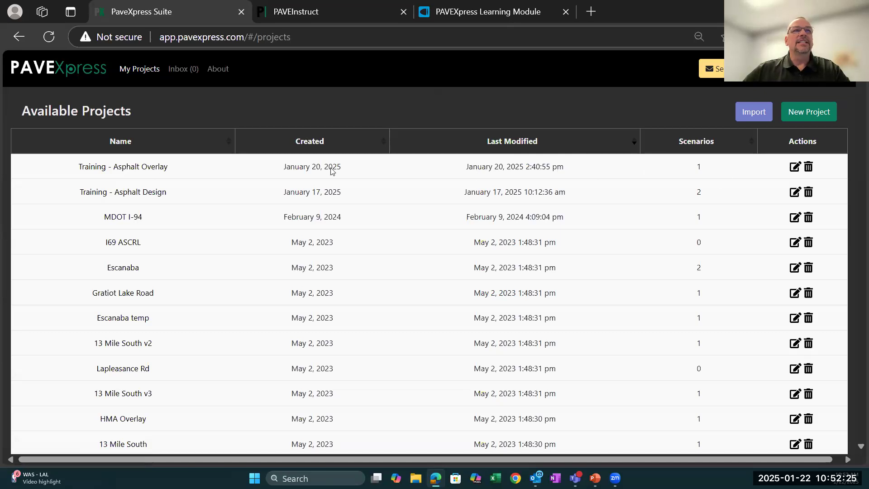
left_click(153, 166)
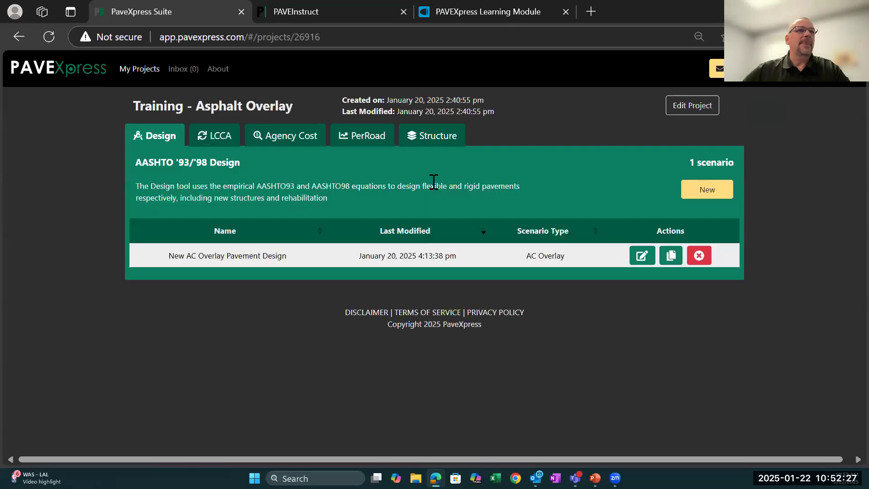
left_click(640, 255)
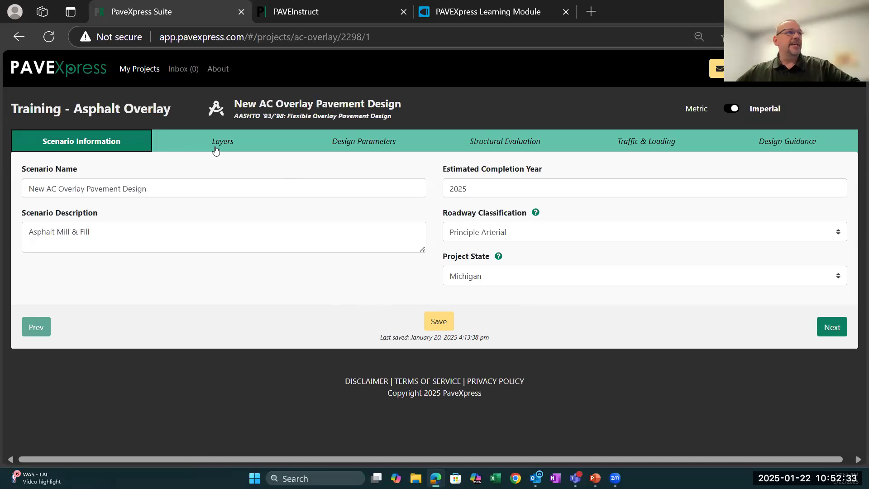
left_click(193, 141)
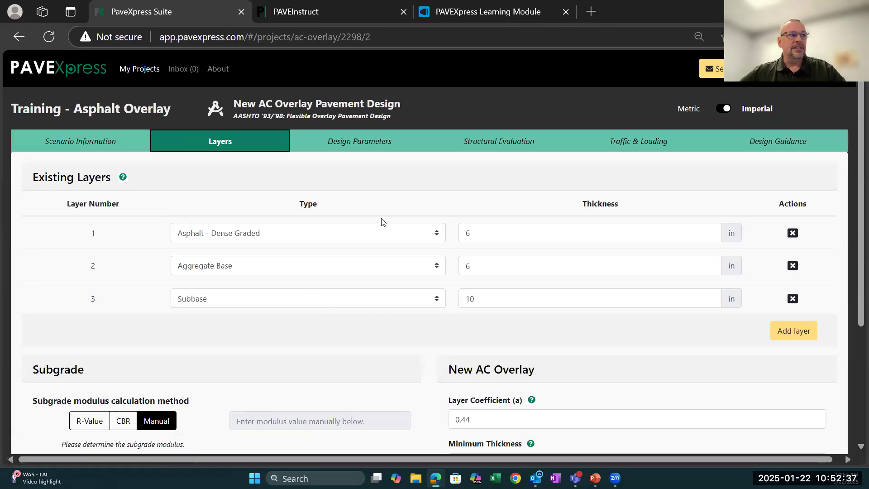
scroll(424, 339, "down", 4)
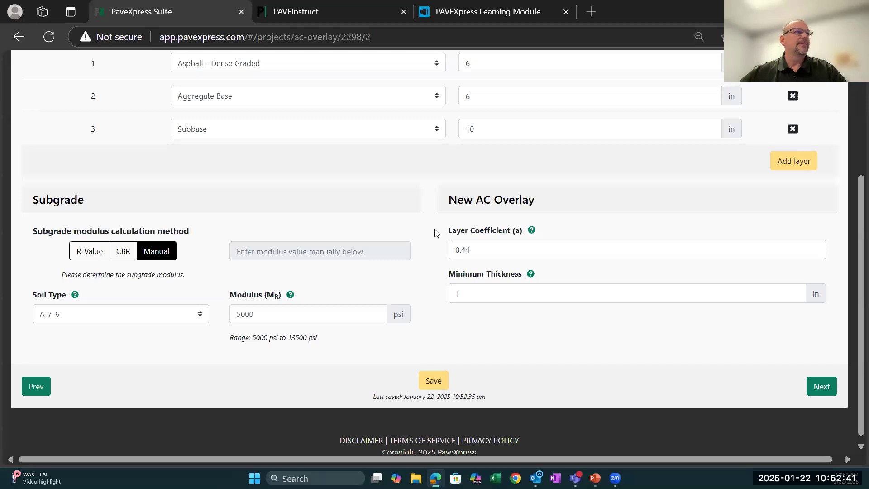
- Continue past the design parameters to the structural evaluation and switch its method to the condition survey
left_click(813, 383)
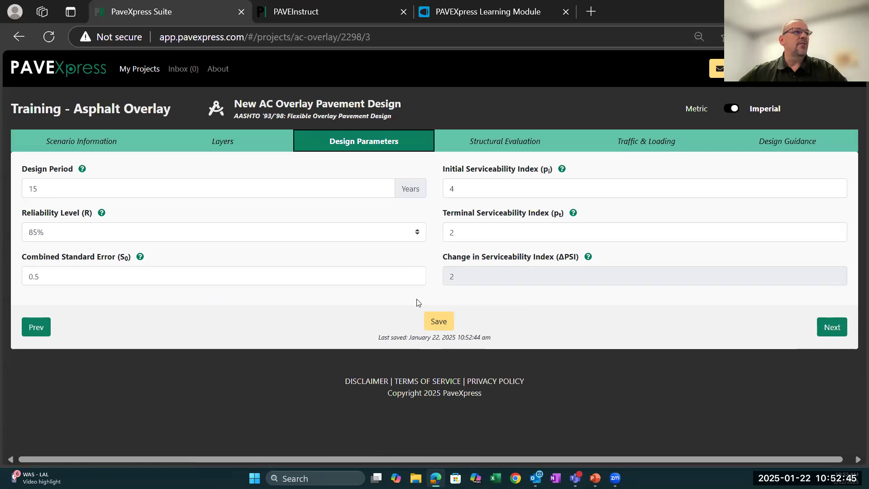
left_click(838, 329)
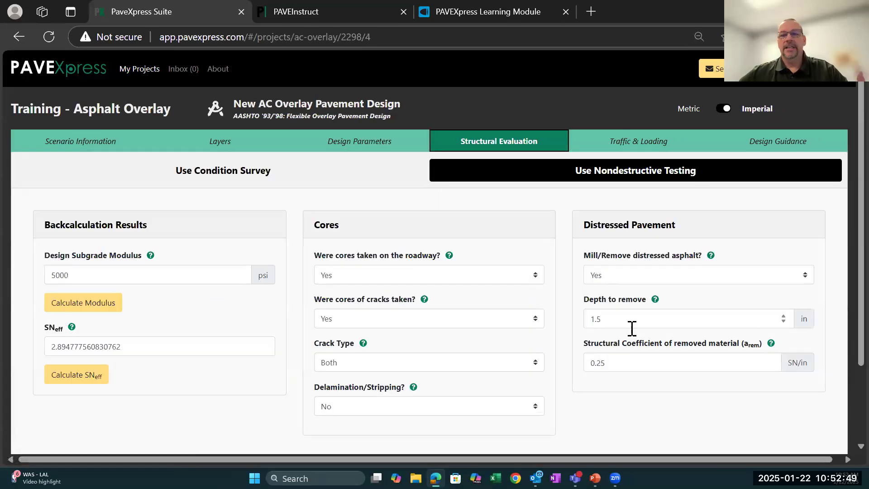
left_click(226, 172)
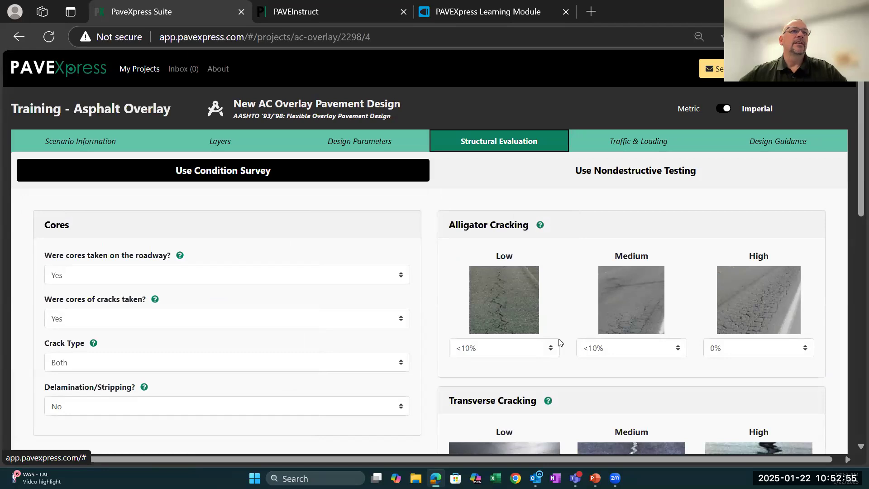
- Keep Yes for cores taken on the roadway, and try No for cores of cracks before restoring Yes
scroll(335, 240, "down", 2)
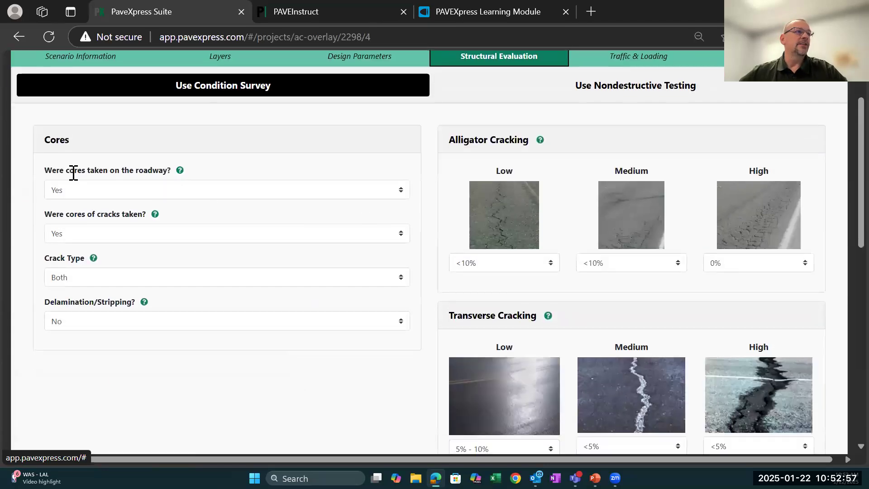
left_click(403, 192)
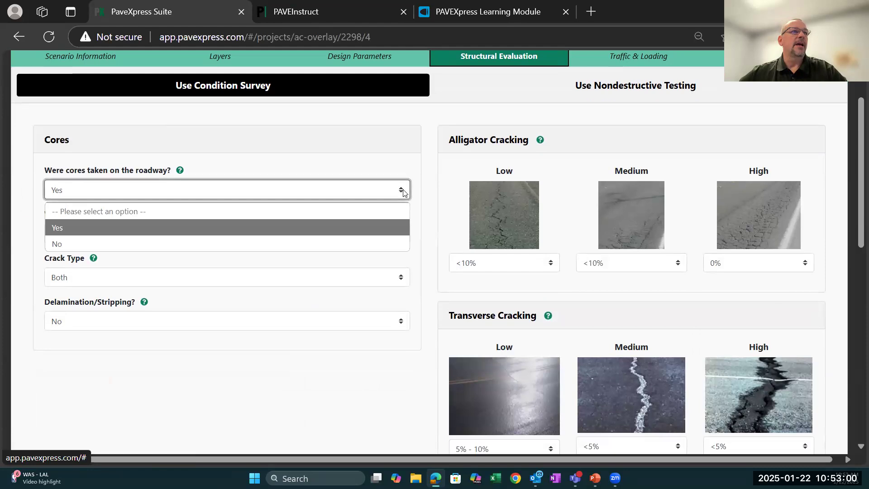
left_click(382, 226)
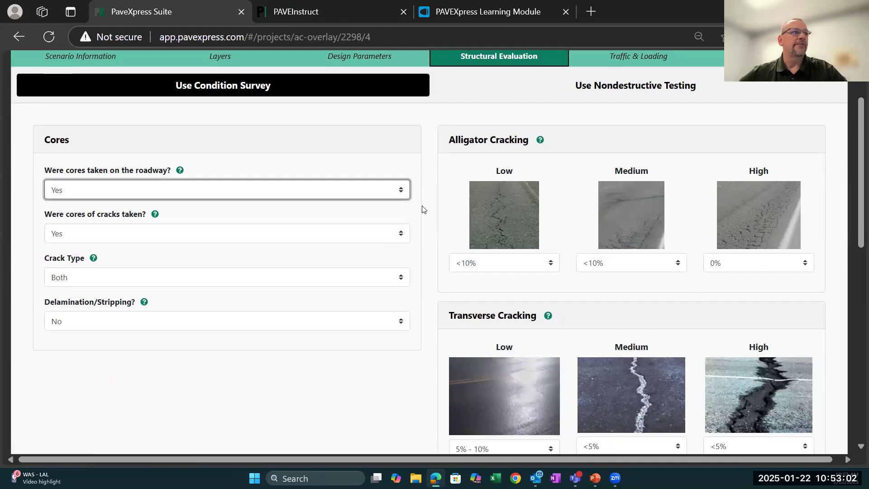
left_click(405, 237)
left_click(159, 287)
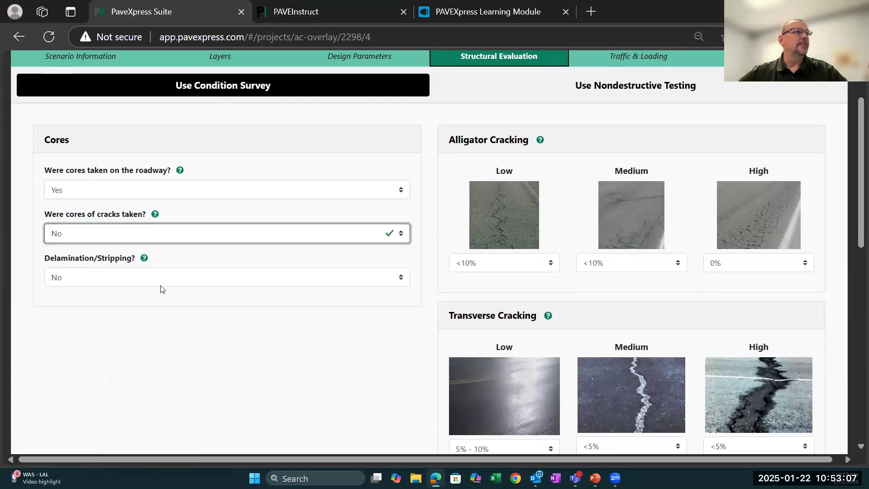
left_click(403, 233)
left_click(367, 266)
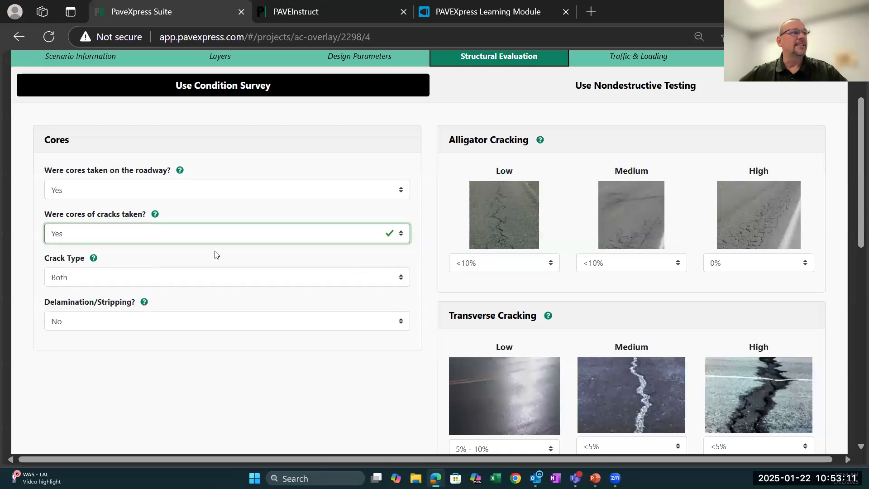
- Set the crack type to Top-Down Only with a maximum crack depth of 1 in
left_click(400, 277)
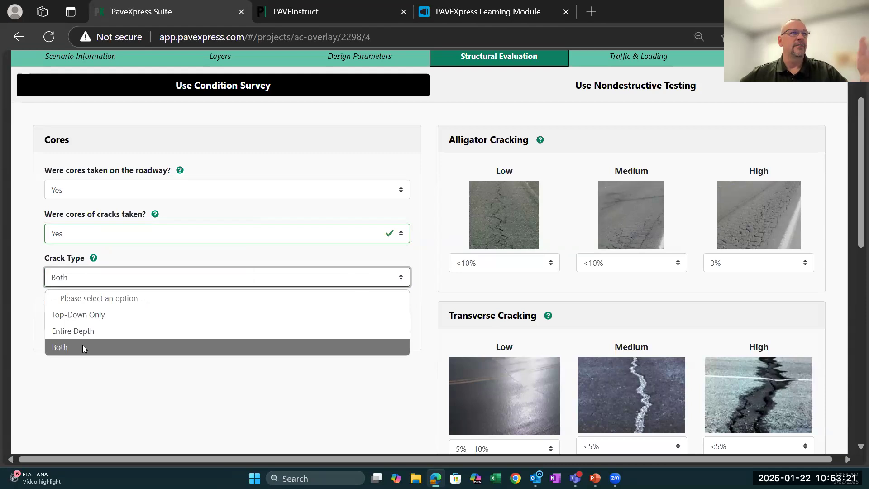
left_click(102, 315)
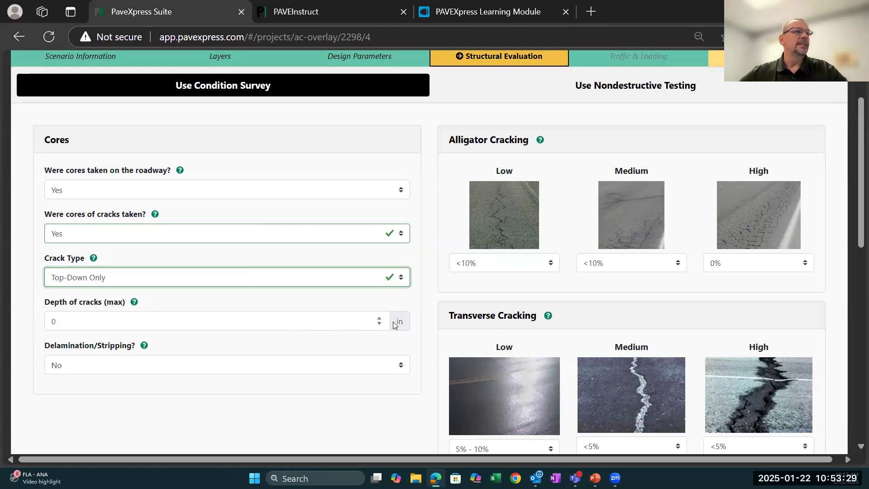
left_click(380, 319)
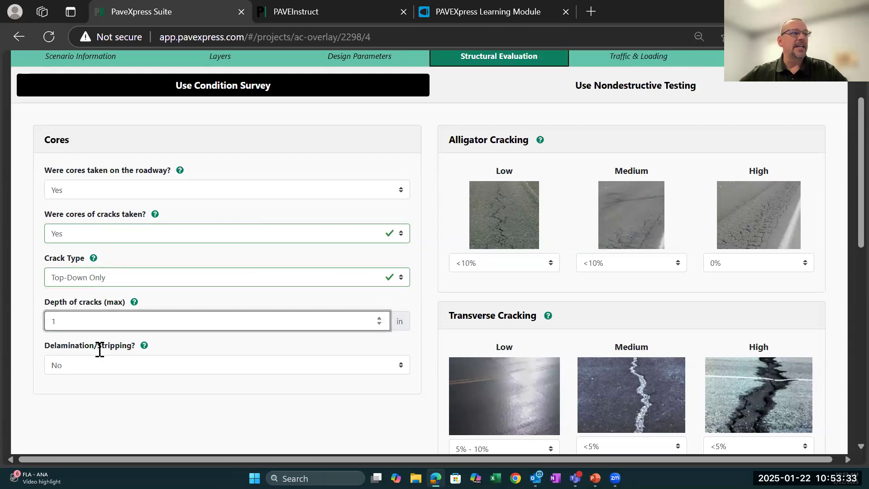
- Try Yes for Delamination/Stripping and return the answer to No
left_click(403, 365)
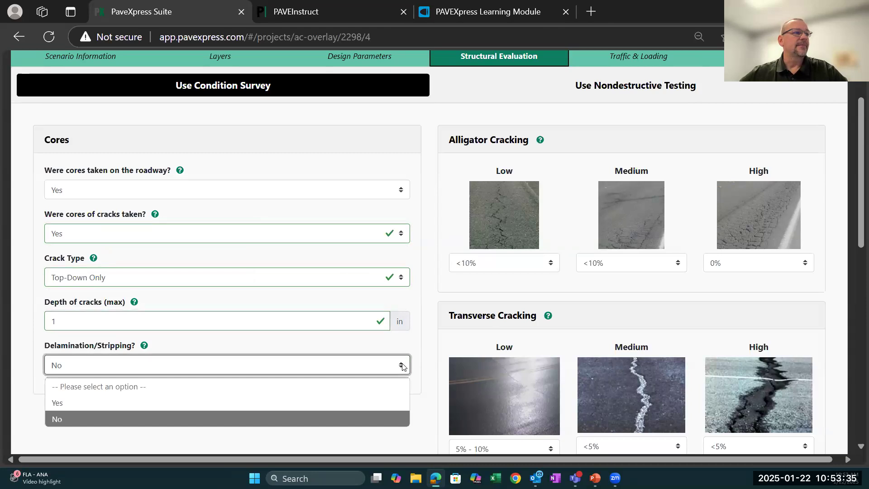
left_click(293, 406)
scroll(297, 400, "down", 3)
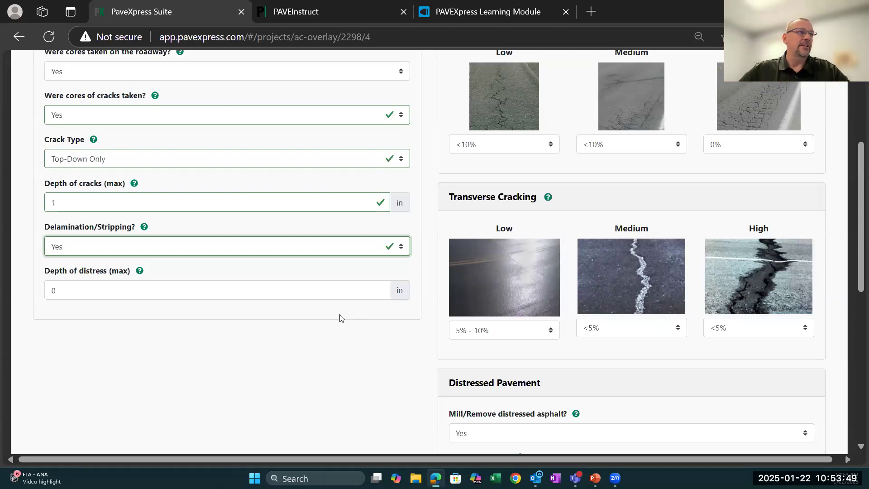
left_click(402, 249)
left_click(402, 249)
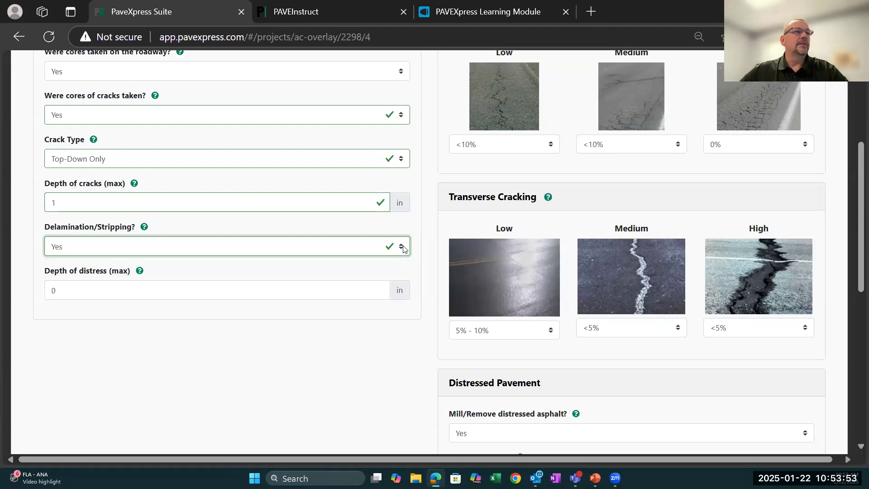
left_click(403, 249)
left_click(312, 300)
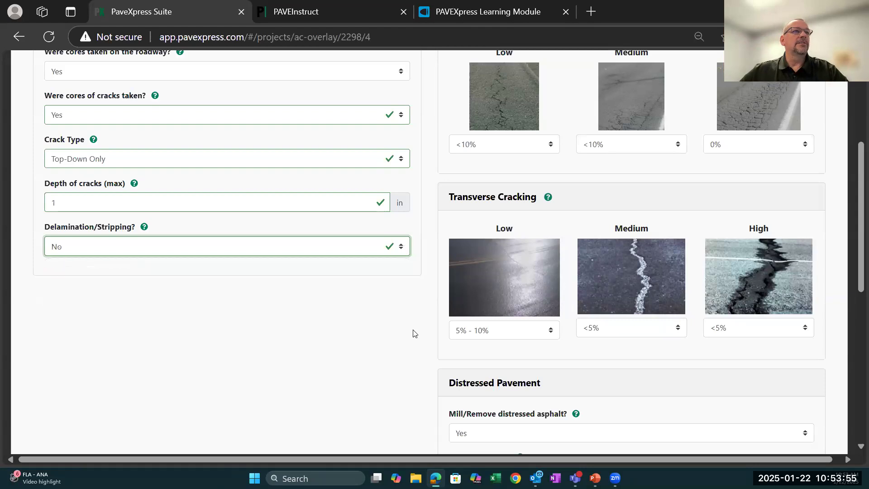
- Consult the alligator cracking quick help and set the low, medium and high severity levels to 0%
scroll(456, 319, "up", 5)
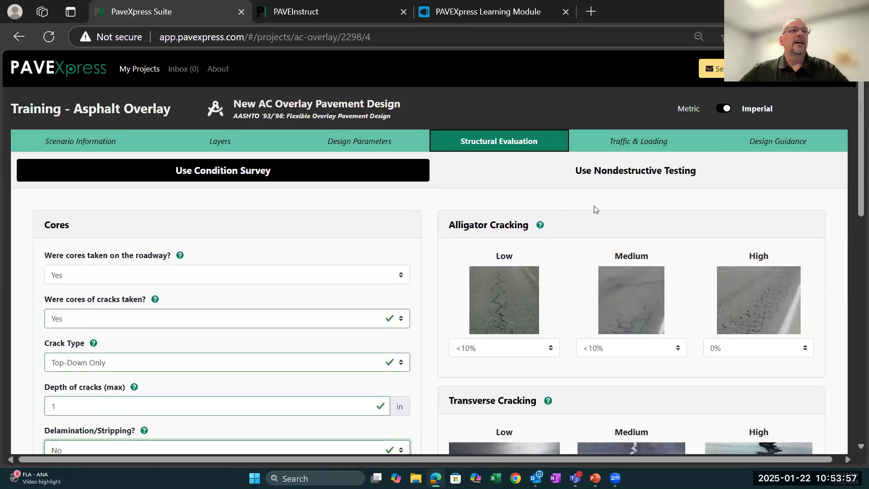
scroll(661, 327, "down", 2)
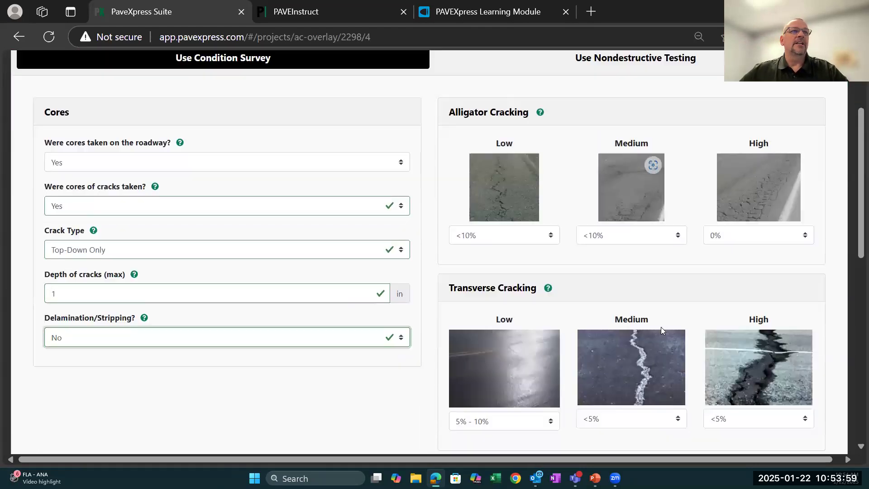
mouse_move(493, 183)
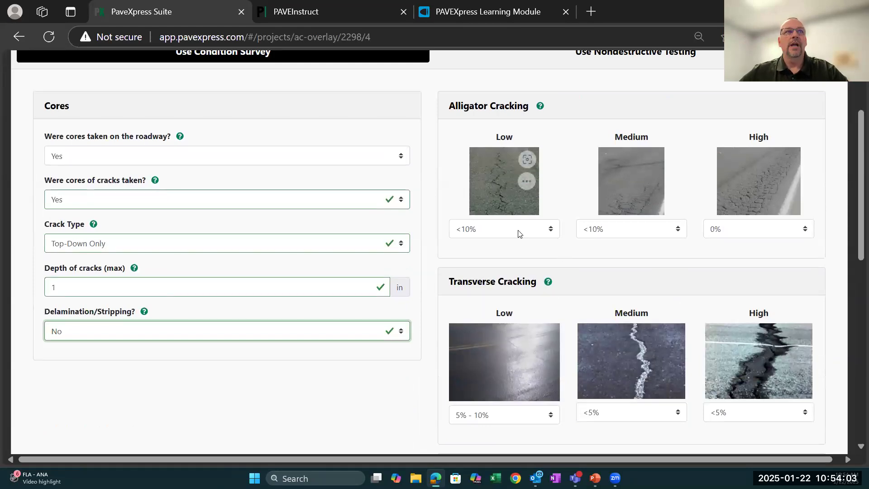
mouse_move(541, 109)
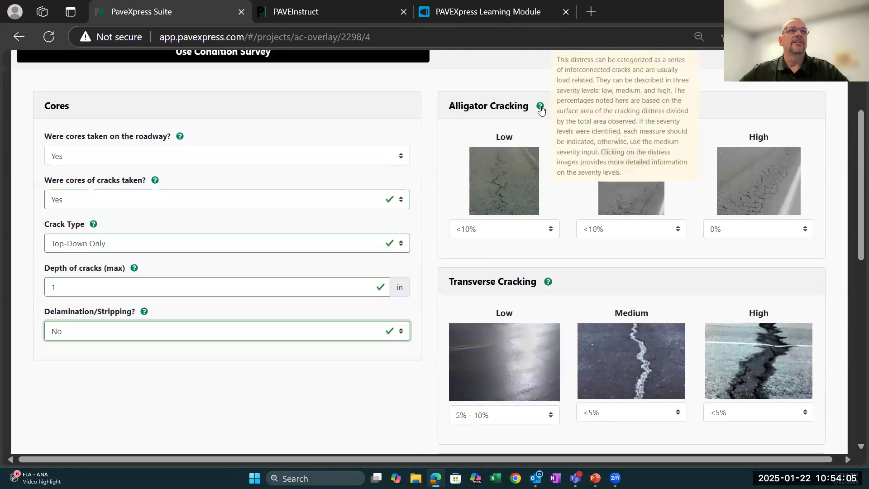
scroll(541, 109, "up", 2)
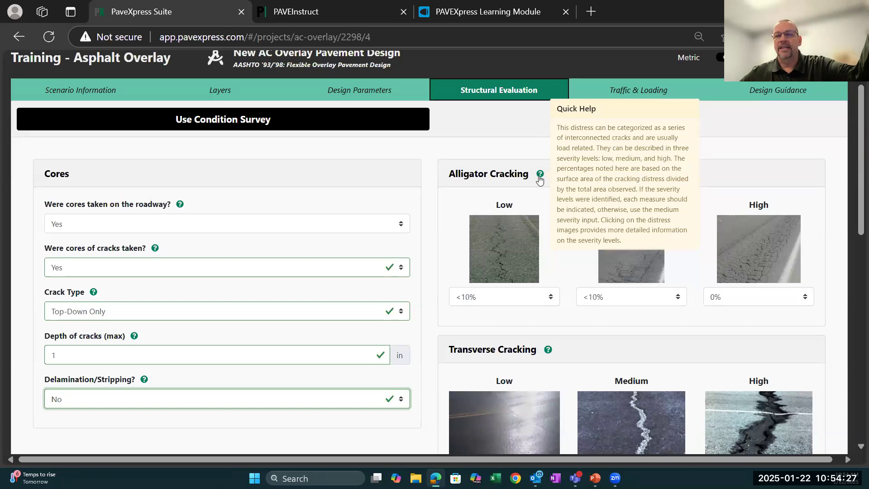
left_click(553, 298)
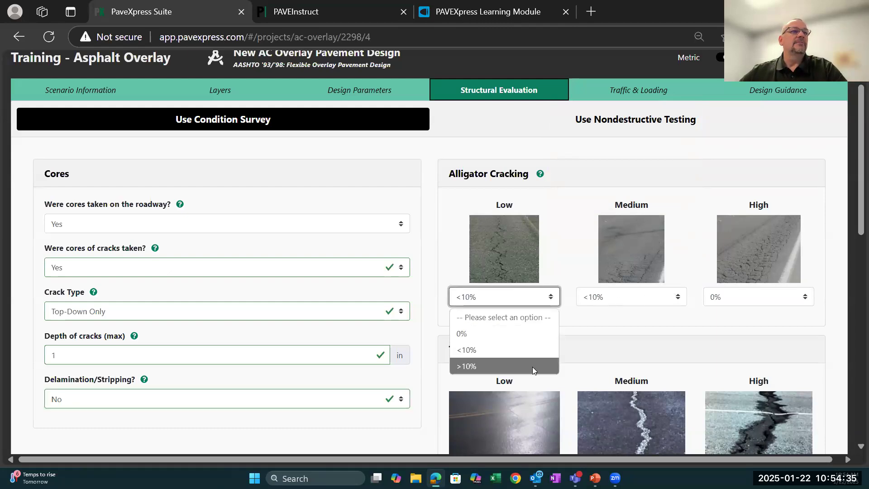
left_click(507, 334)
left_click(555, 298)
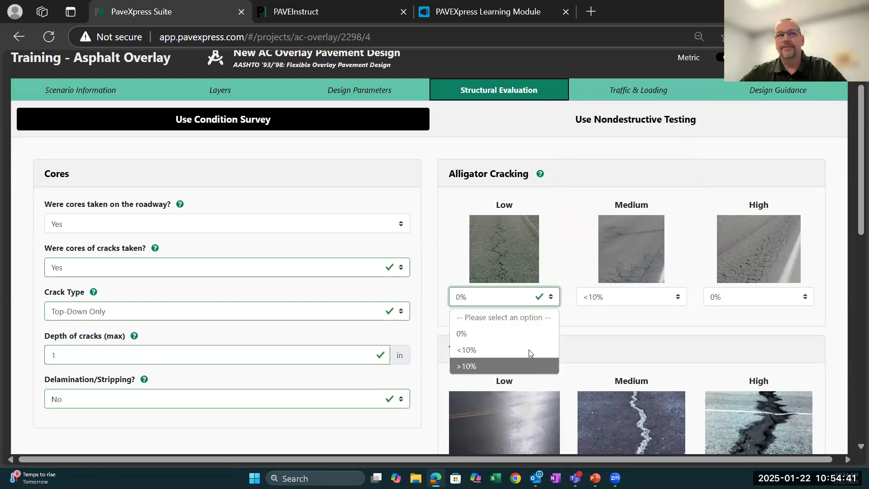
left_click(678, 297)
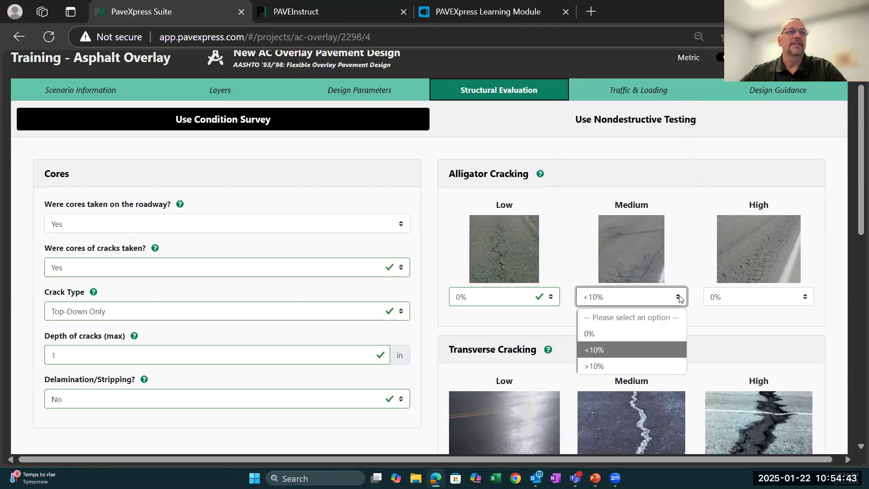
left_click(645, 331)
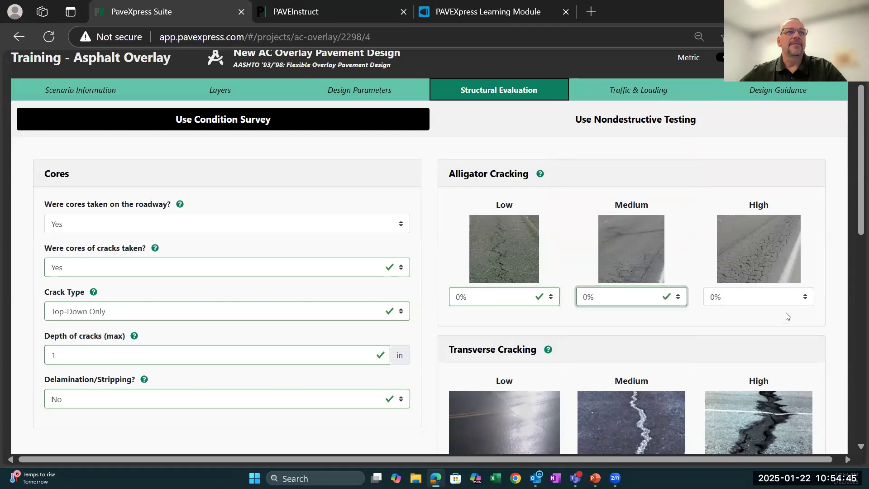
left_click(805, 299)
left_click(784, 335)
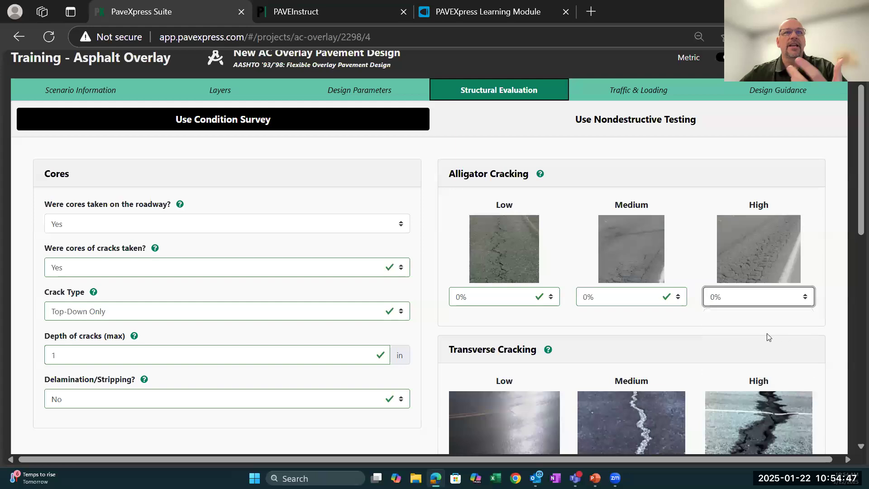
- Examine the transverse cracking severity levels and read their quick help
scroll(511, 322, "down", 3)
scroll(511, 320, "down", 3)
scroll(577, 283, "up", 3)
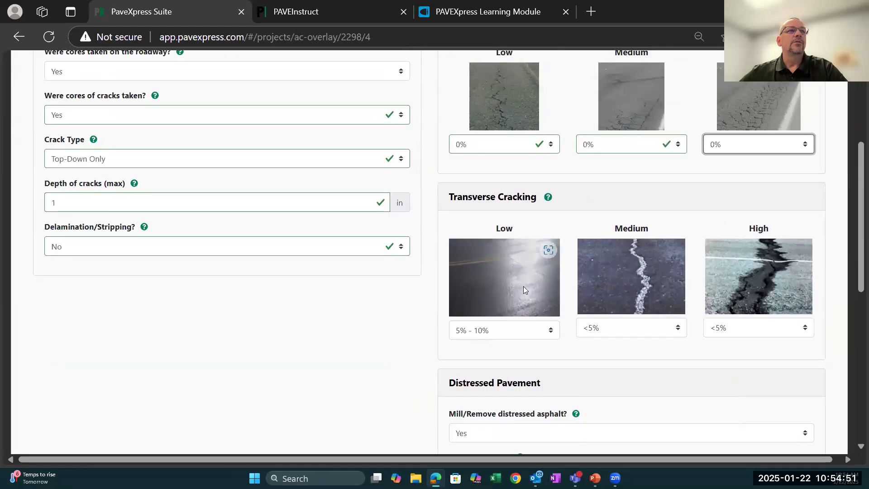
mouse_move(548, 199)
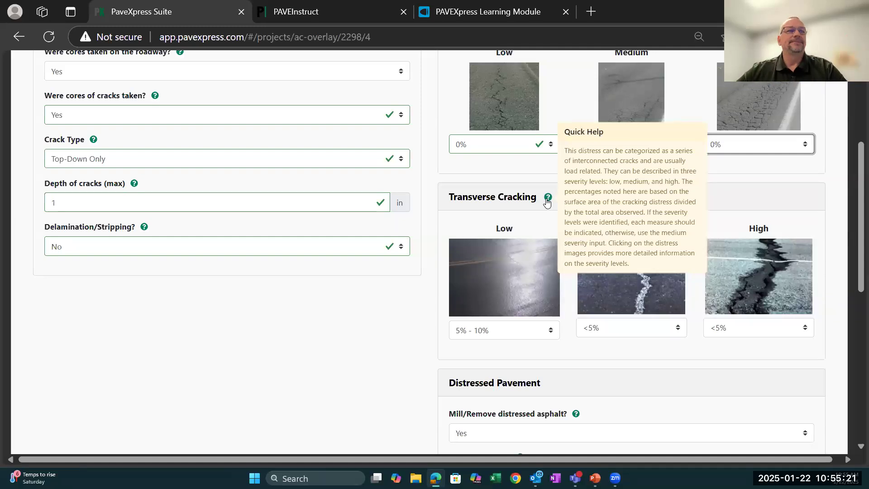
scroll(538, 208, "down", 4)
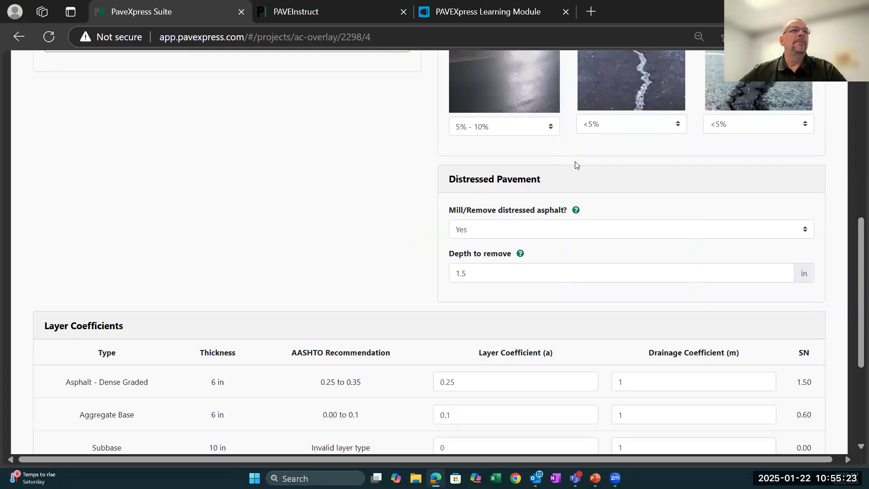
scroll(575, 164, "up", 2)
scroll(602, 244, "down", 4)
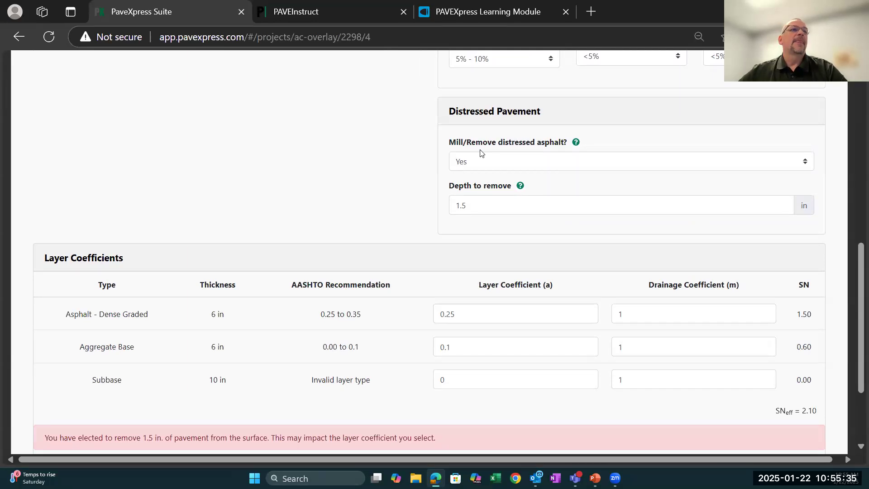
- Check the options for milling distressed asphalt, keeping Yes, and review the removal depth and layer coefficients against the core inputs
left_click(808, 163)
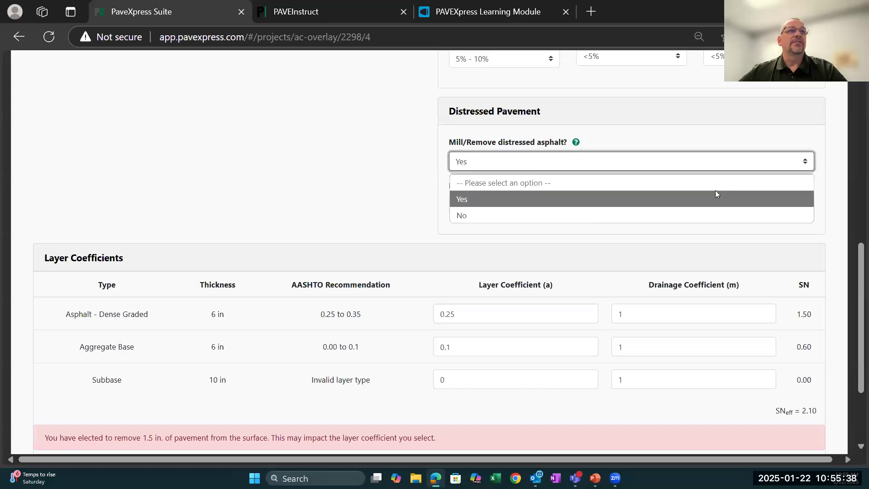
left_click(640, 199)
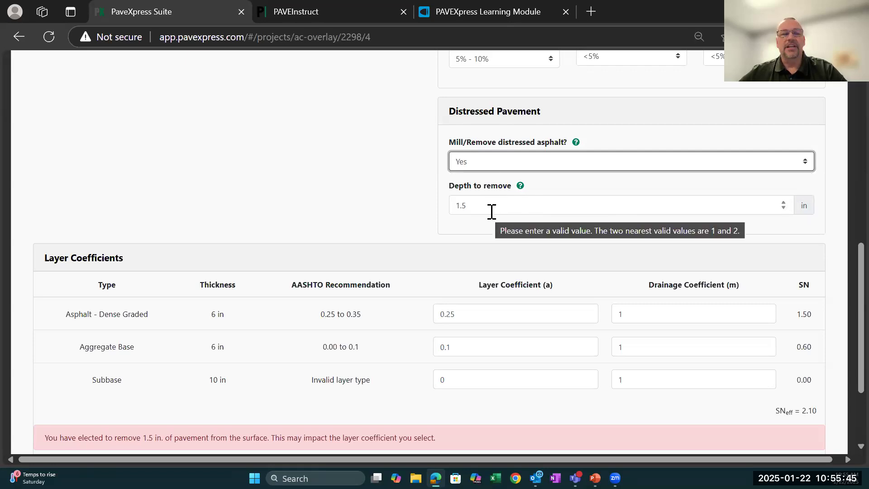
scroll(426, 265, "down", 3)
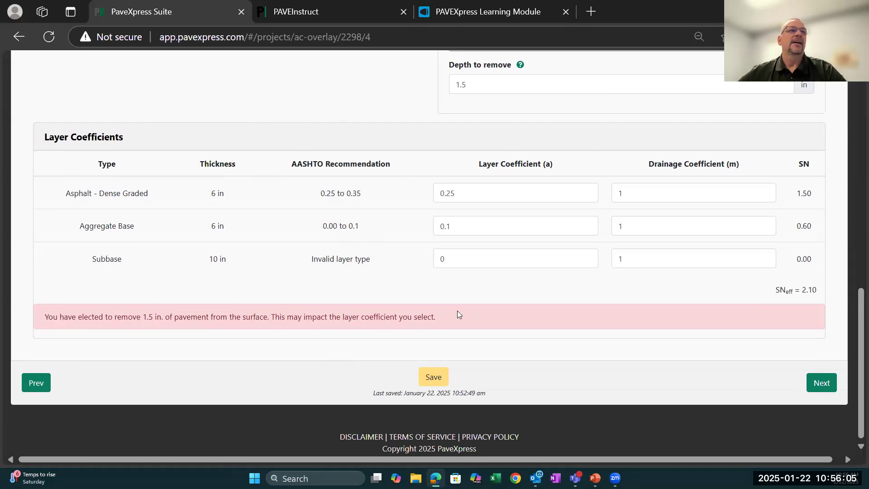
scroll(418, 302, "up", 10)
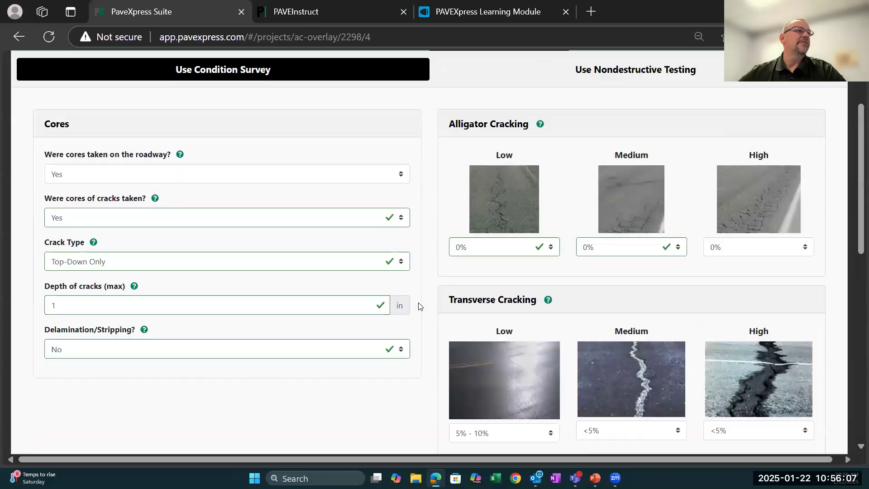
scroll(418, 306, "up", 1)
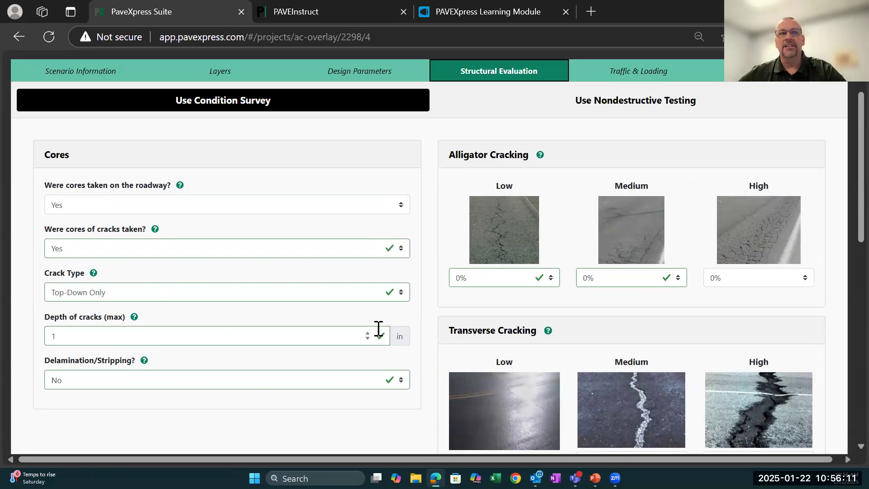
scroll(493, 357, "down", 10)
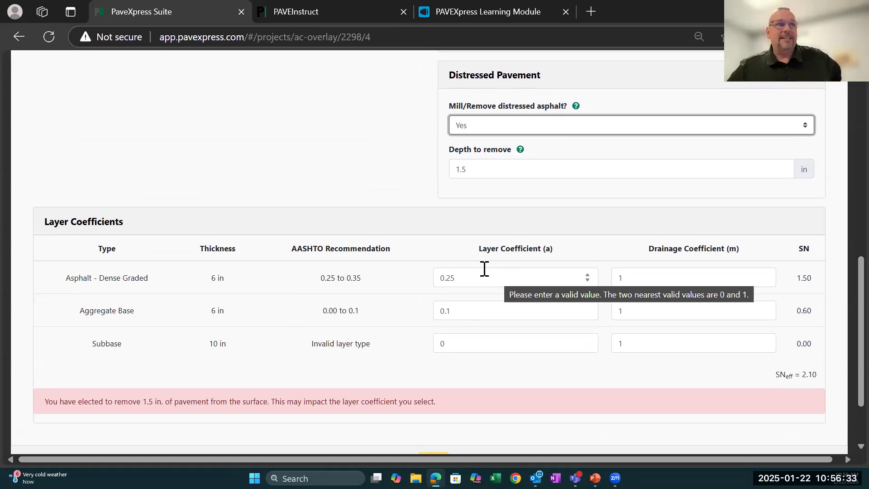
- Review the overlay scenario's traffic and loading values calculated from AADT
scroll(483, 268, "up", 6)
scroll(484, 268, "up", 5)
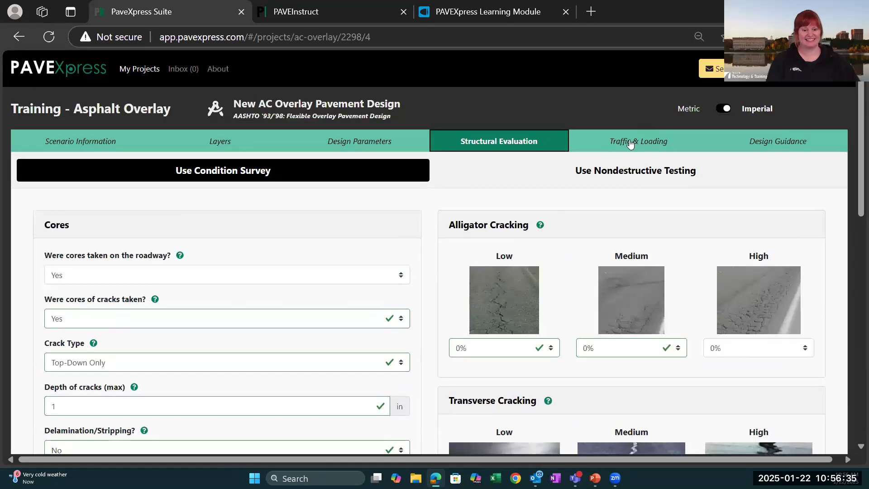
left_click(630, 143)
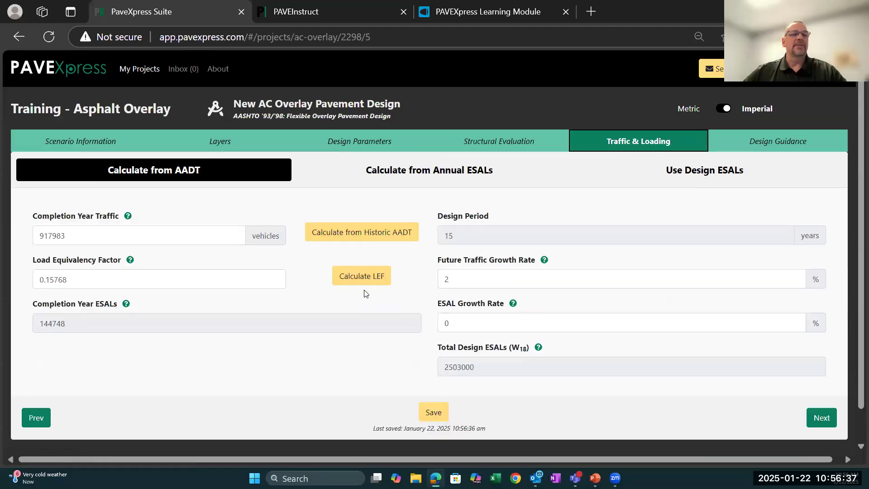
- Examine the overlay scenario's design guidance, including the pavement diagram, layer thicknesses and design parameters
left_click(733, 143)
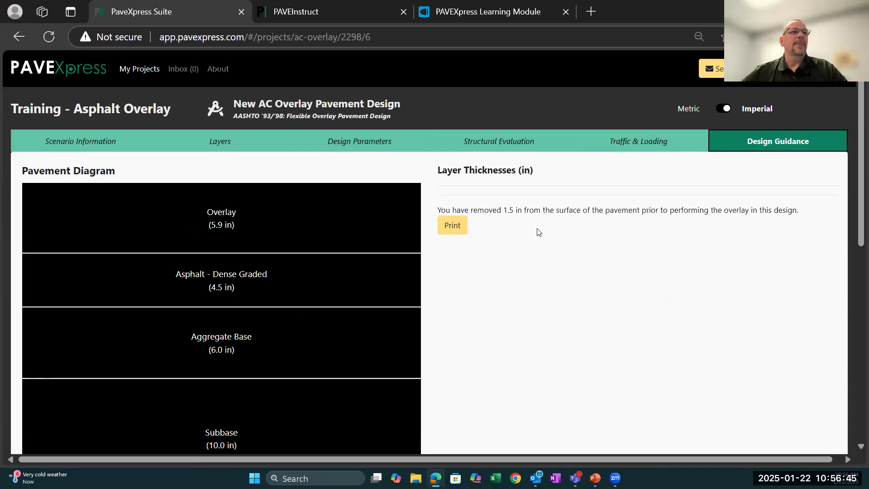
scroll(547, 363, "down", 4)
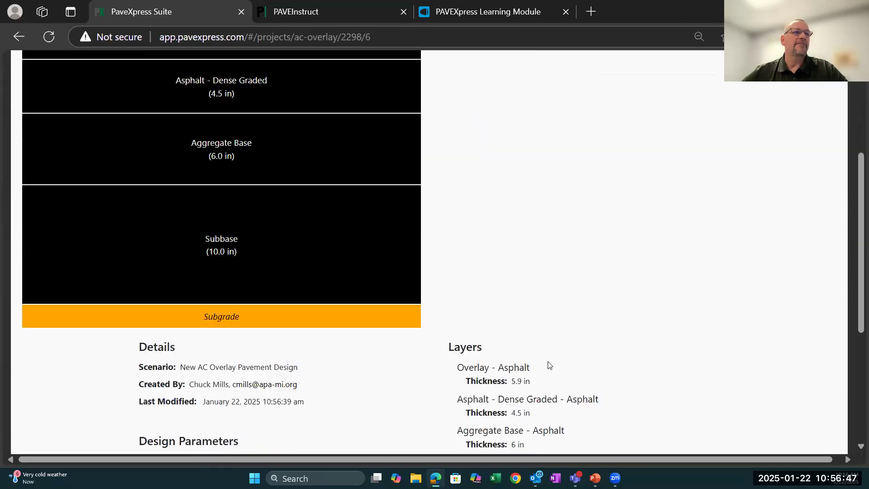
scroll(549, 365, "down", 5)
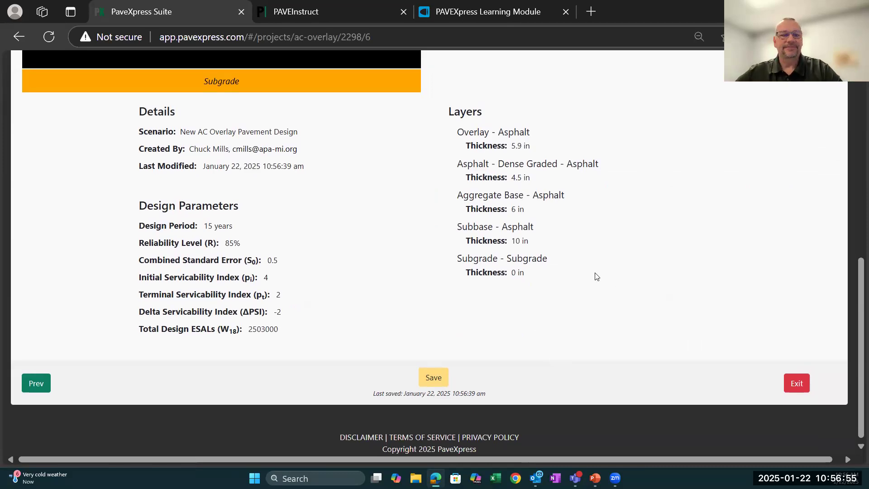
scroll(596, 276, "up", 10)
scroll(596, 276, "up", 1)
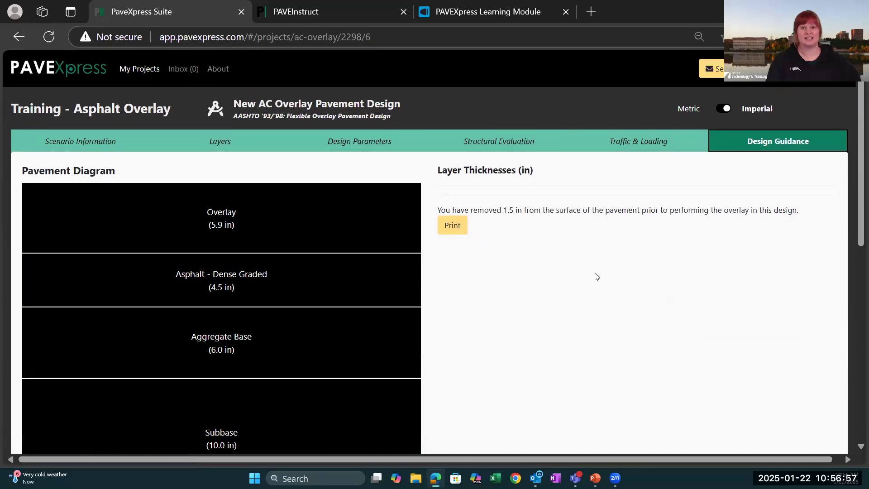
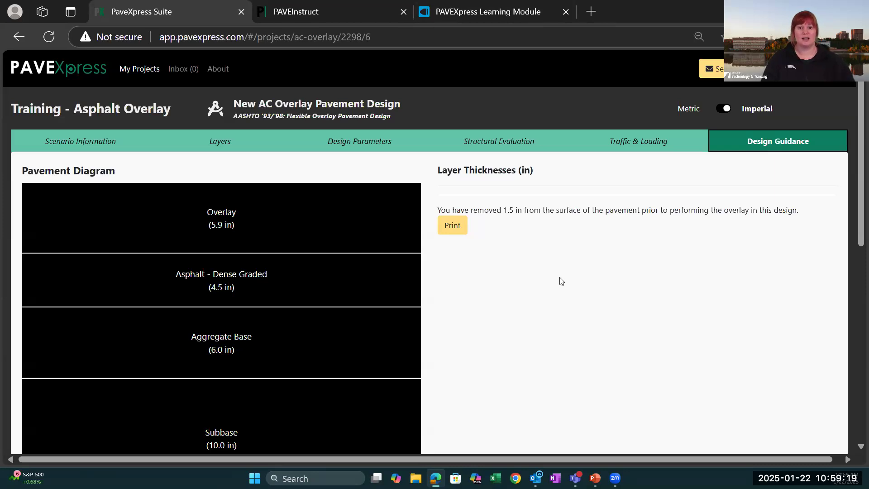
- Switch to the CTT PaveXpress.pptx presentation in PowerPoint
mouse_move(595, 478)
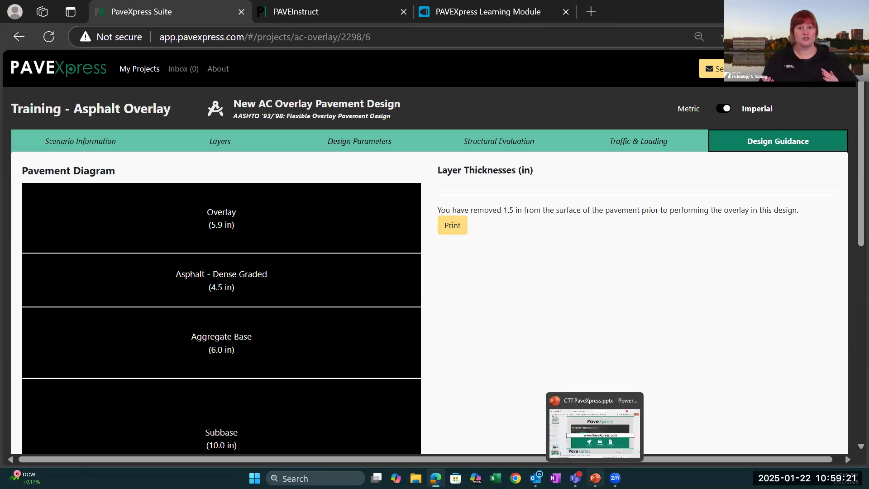
left_click(595, 477)
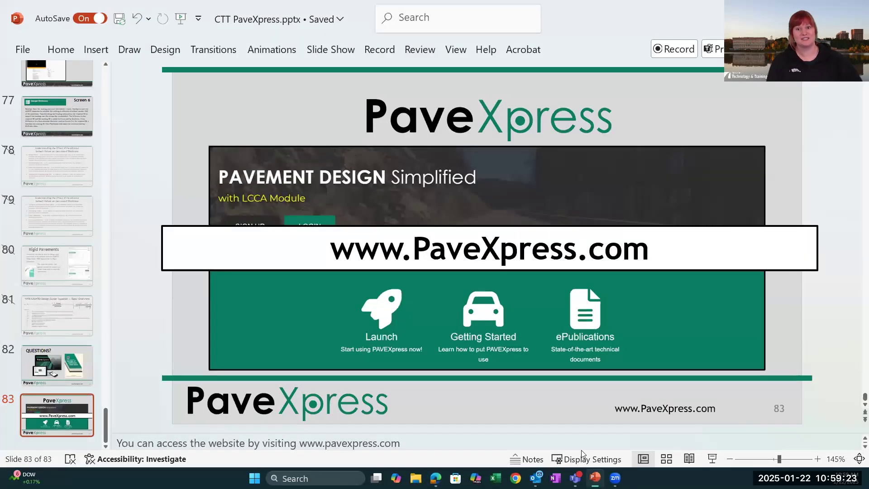